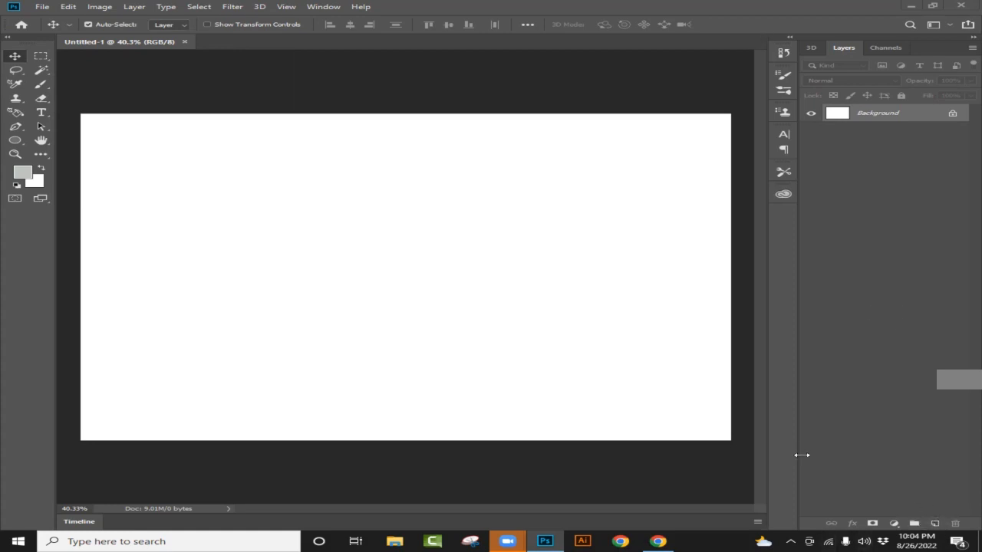
- Add a new layer and select the upper half of the canvas with the Rectangular Marquee tool
{"action": "left_click", "coordinate": [935, 524]}
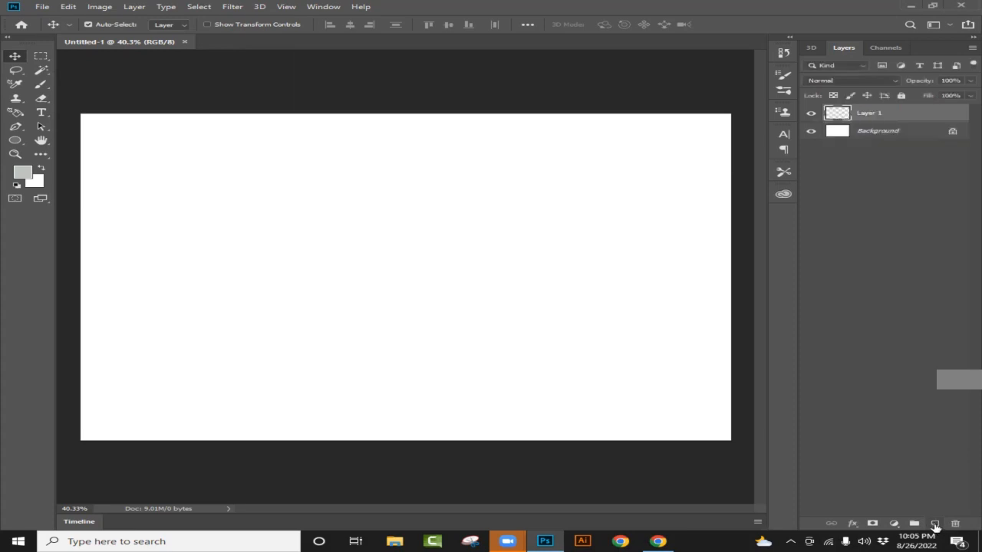
{"action": "left_click", "coordinate": [39, 57]}
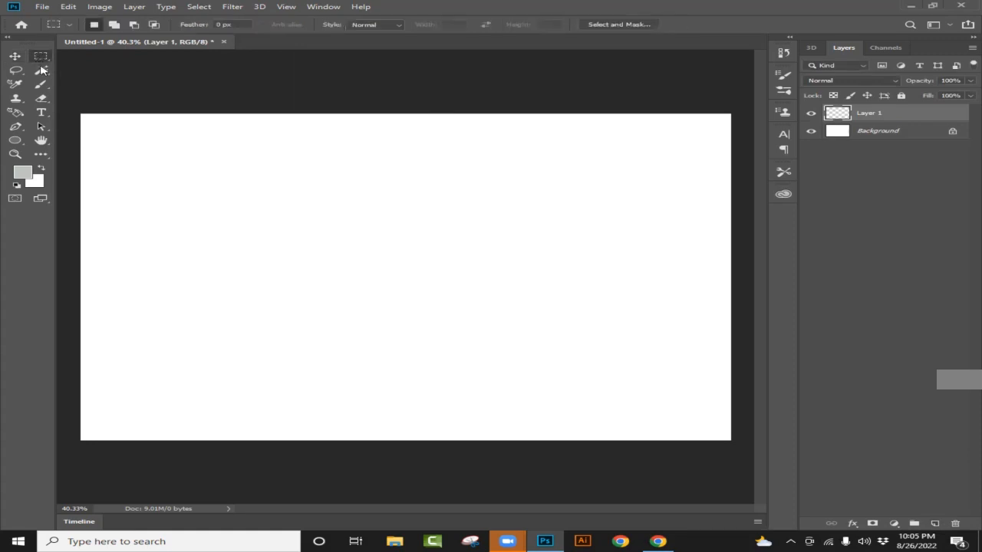
{"action": "right_click", "coordinate": [39, 56]}
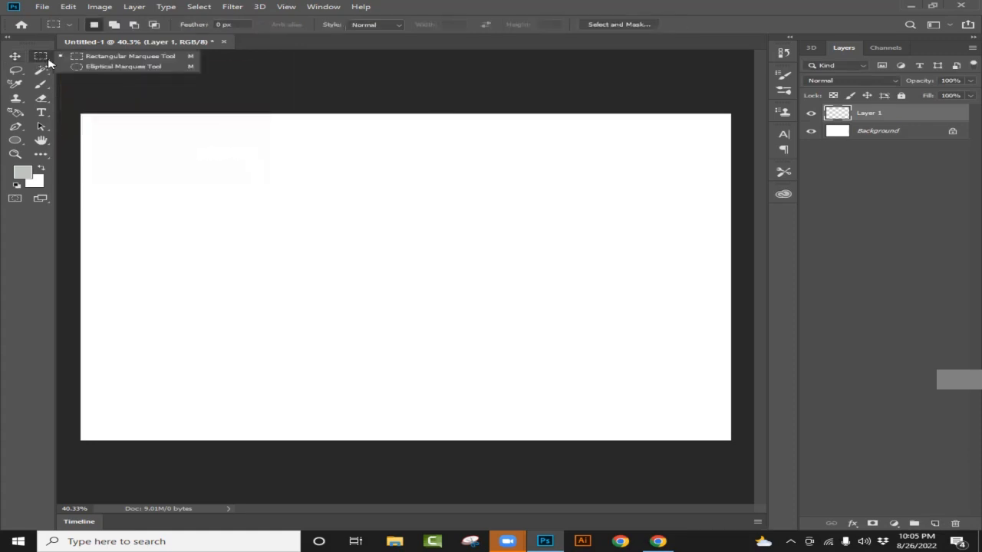
{"action": "left_click", "coordinate": [731, 31]}
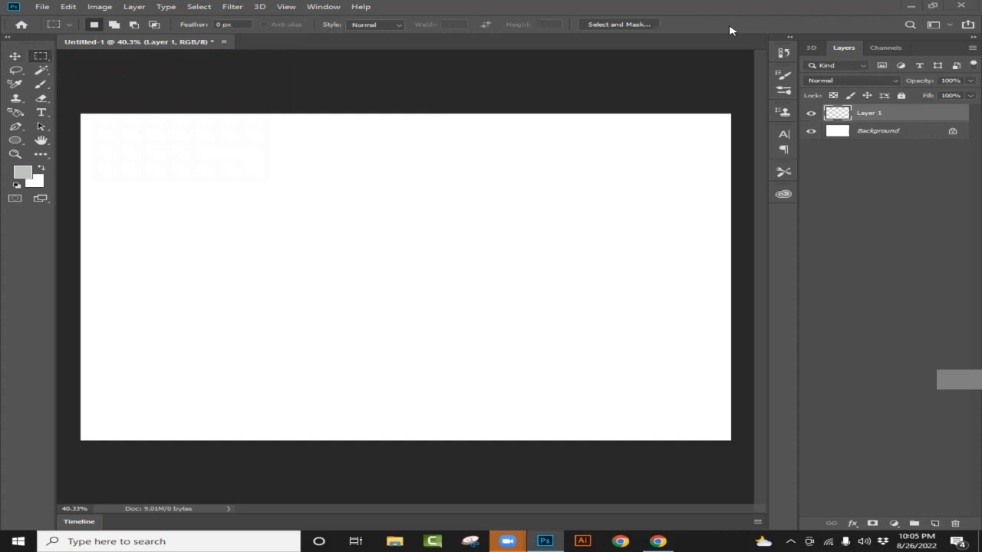
{"action": "right_click", "coordinate": [39, 57]}
{"action": "left_click", "coordinate": [120, 62]}
{"action": "left_click_drag", "start_coordinate": [81, 114], "coordinate": [730, 275]}
- Set the foreground colour to a medium green, fill the upper-half selection with it, and deselect
{"action": "left_click", "coordinate": [23, 173]}
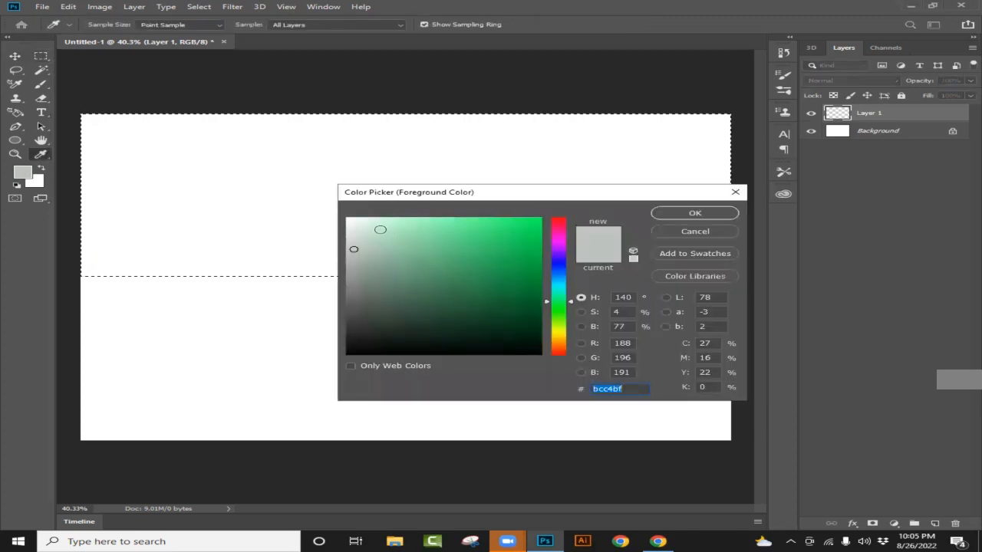
{"action": "left_click", "coordinate": [412, 239]}
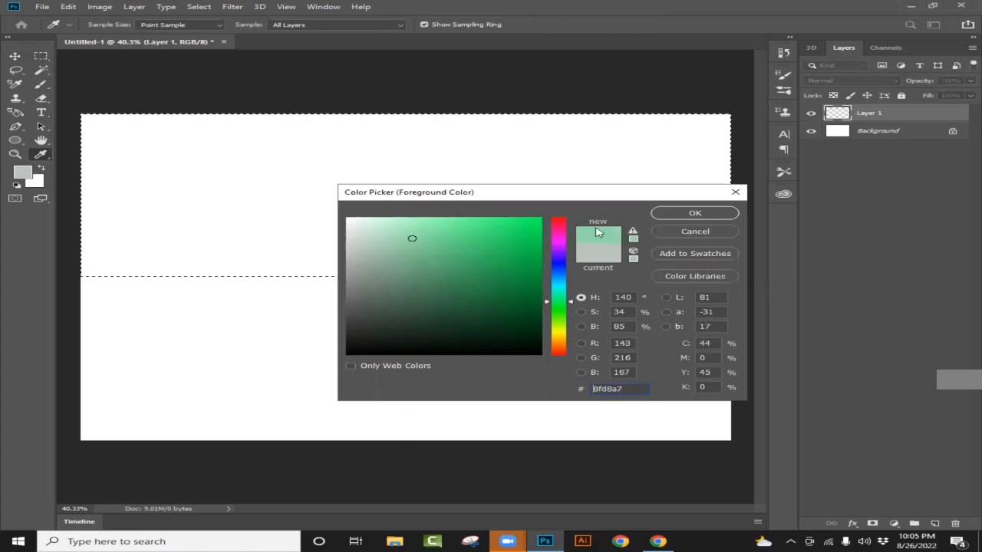
{"action": "left_click", "coordinate": [710, 216]}
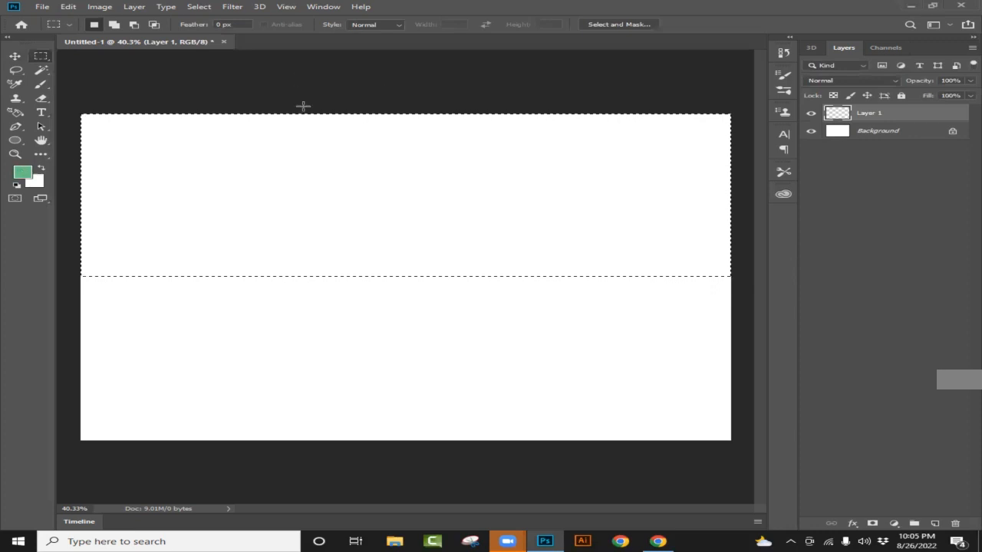
{"action": "key", "text": "alt+BackSpace"}
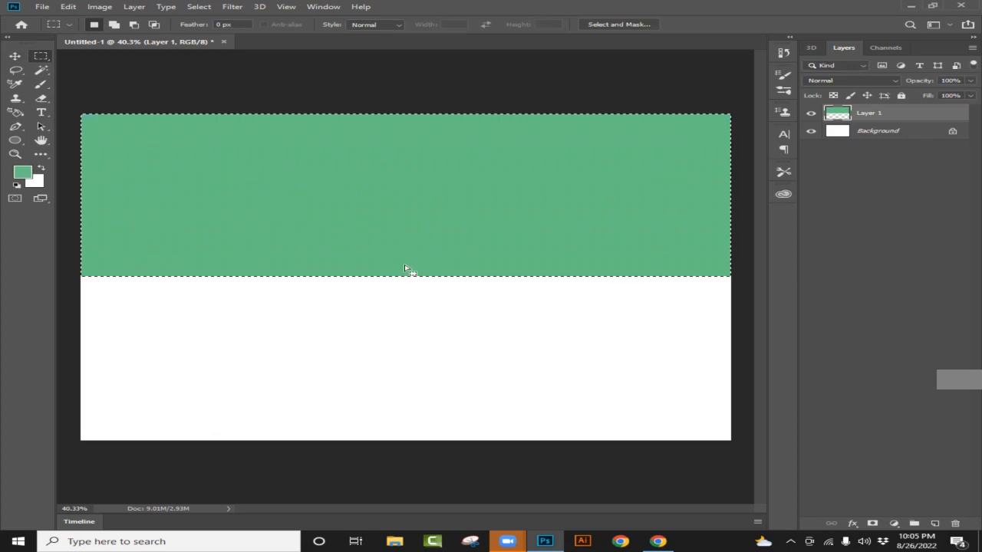
{"action": "left_click", "coordinate": [548, 158]}
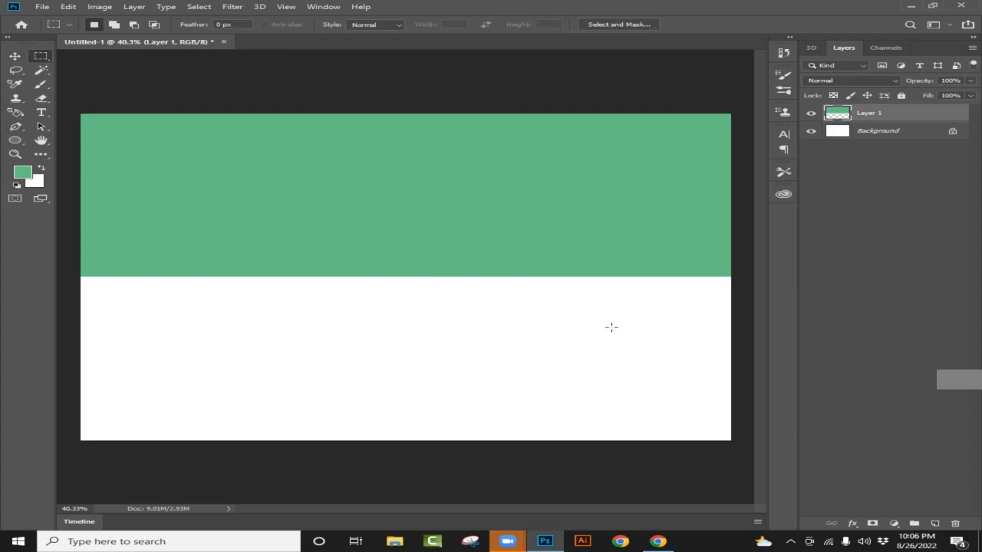
- Add a new layer and enter the first name in capitals as black 60 pt Algerian text at the green area's lower edge
{"action": "left_click", "coordinate": [935, 524]}
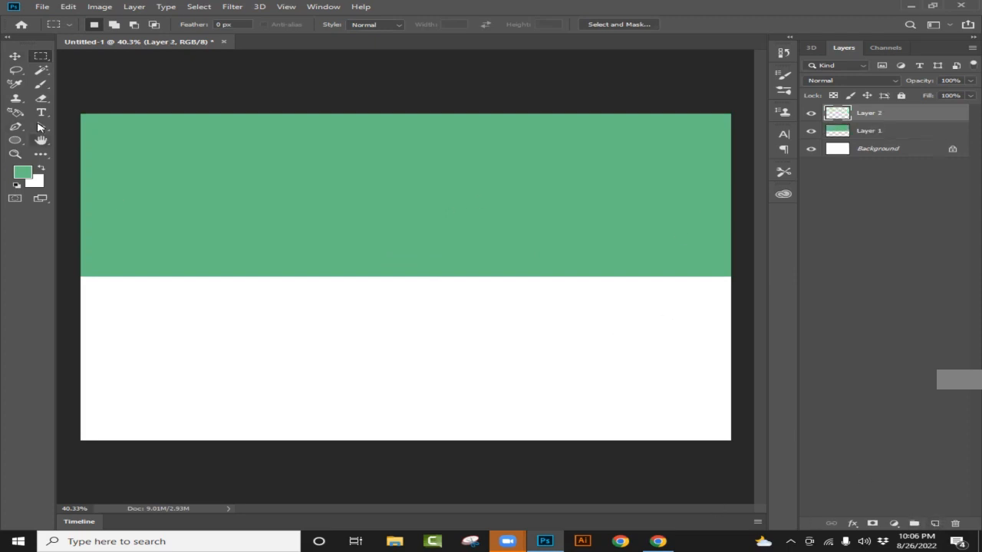
{"action": "left_click", "coordinate": [41, 115]}
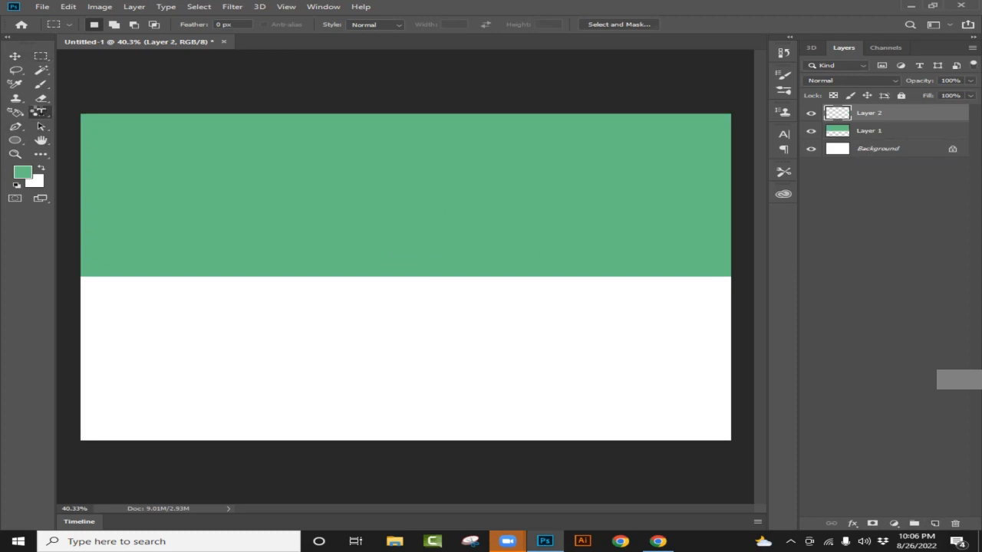
{"action": "left_click", "coordinate": [42, 113]}
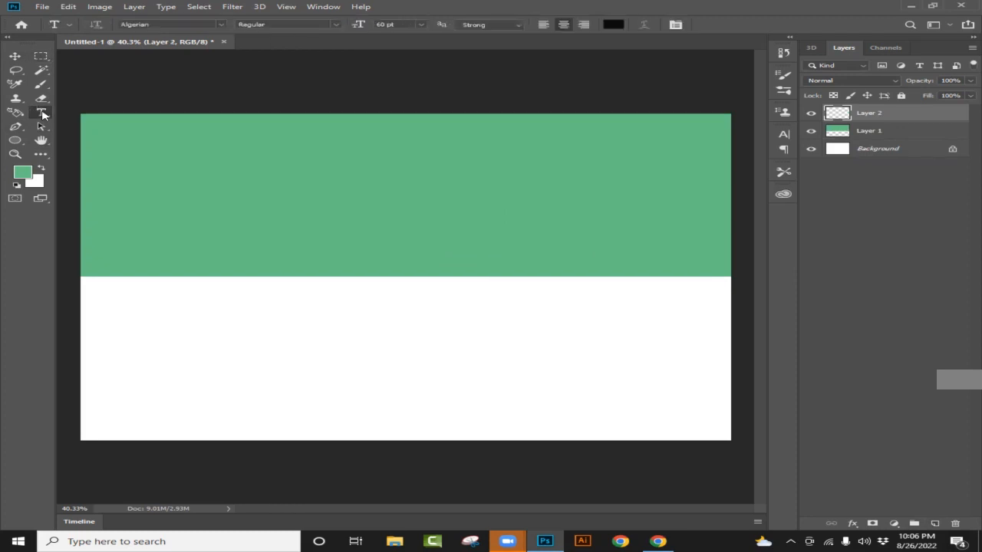
{"action": "left_click", "coordinate": [266, 275]}
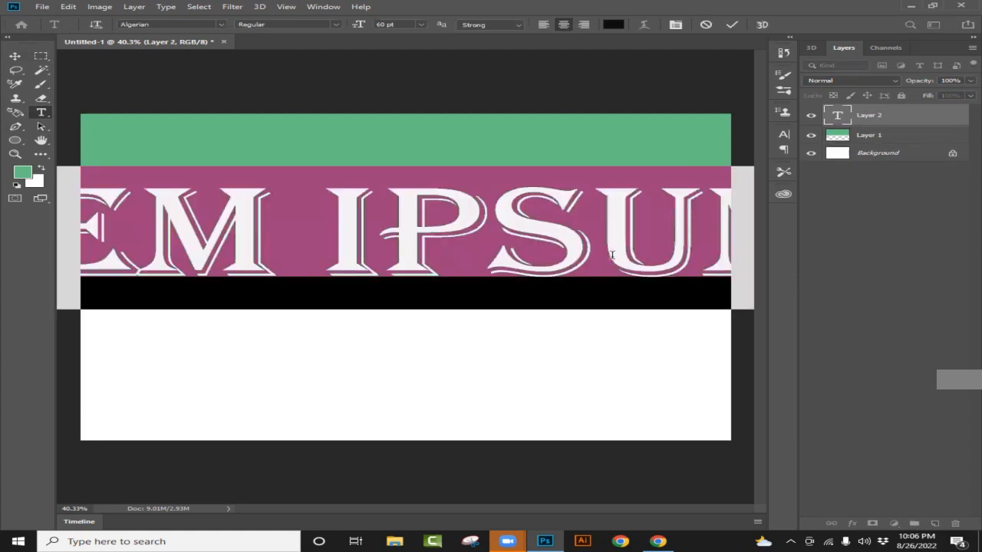
{"action": "key", "text": "BackSpace"}
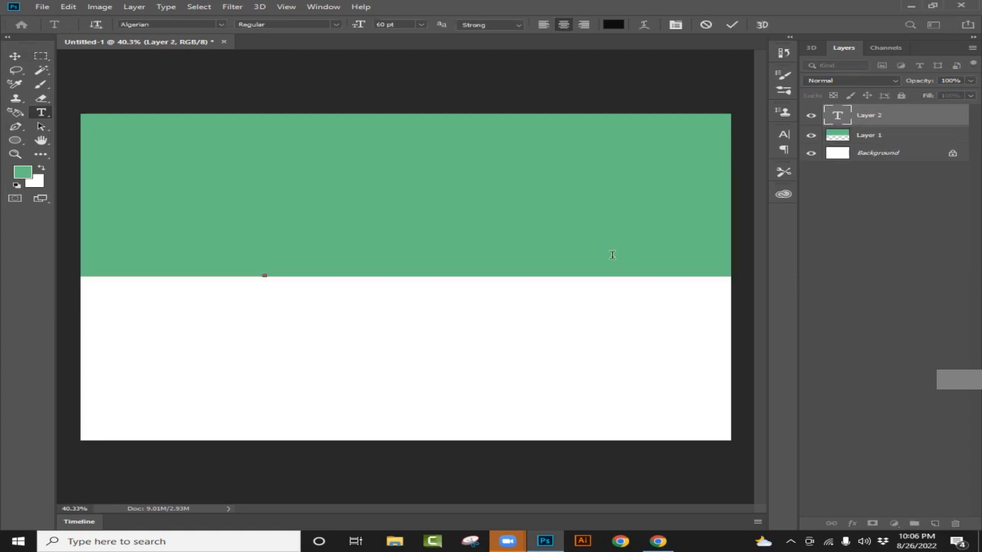
{"action": "type", "text": "M"}
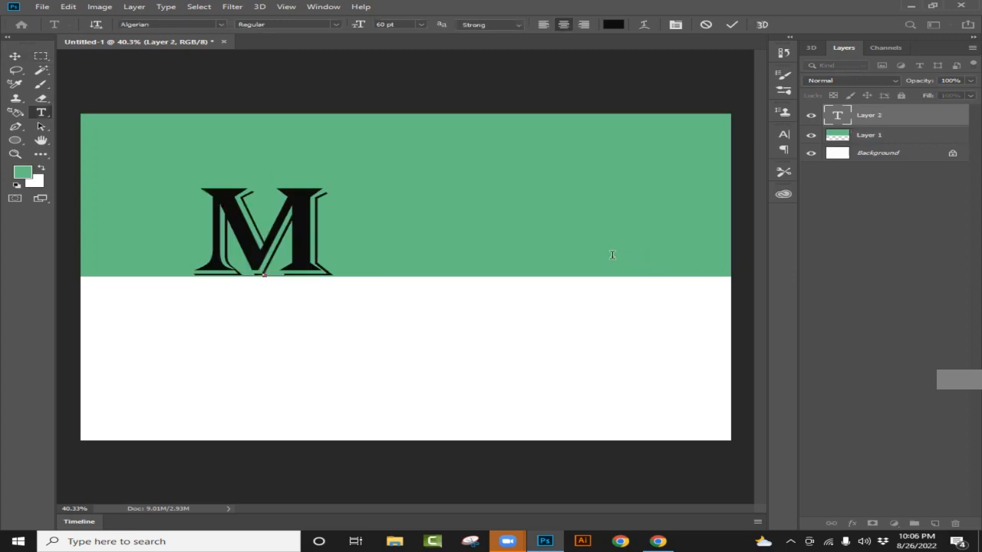
{"action": "type", "text": " AH"}
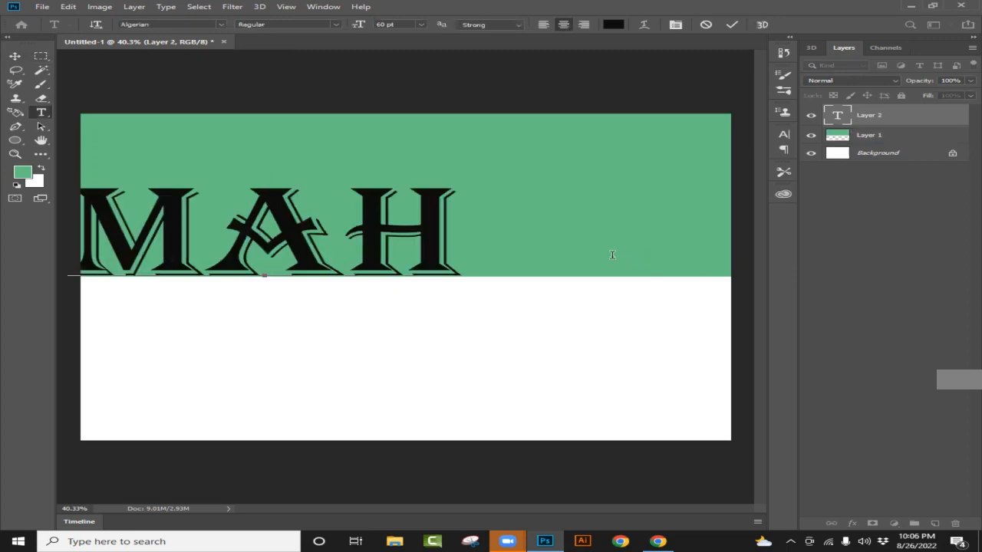
{"action": "type", "text": "N"}
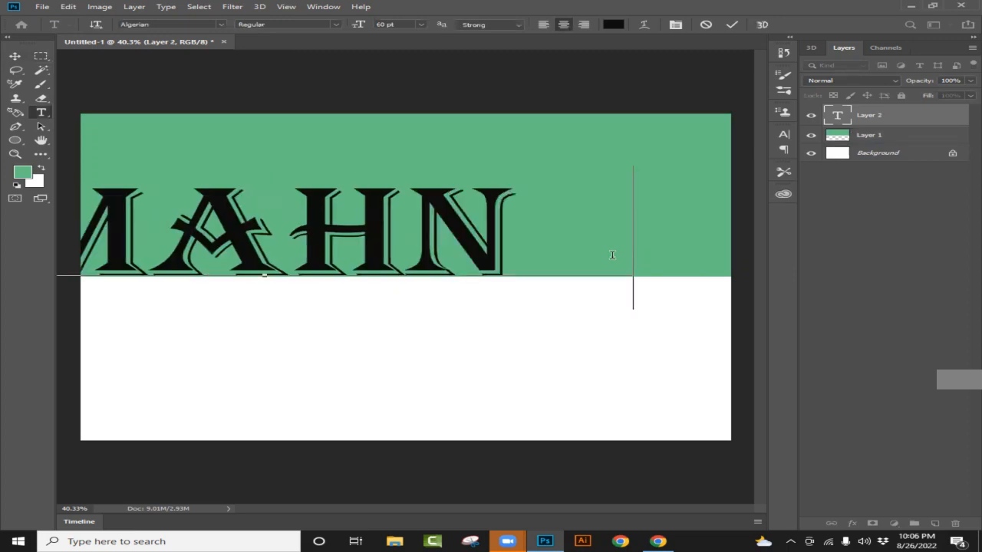
{"action": "type", "text": "OOR"}
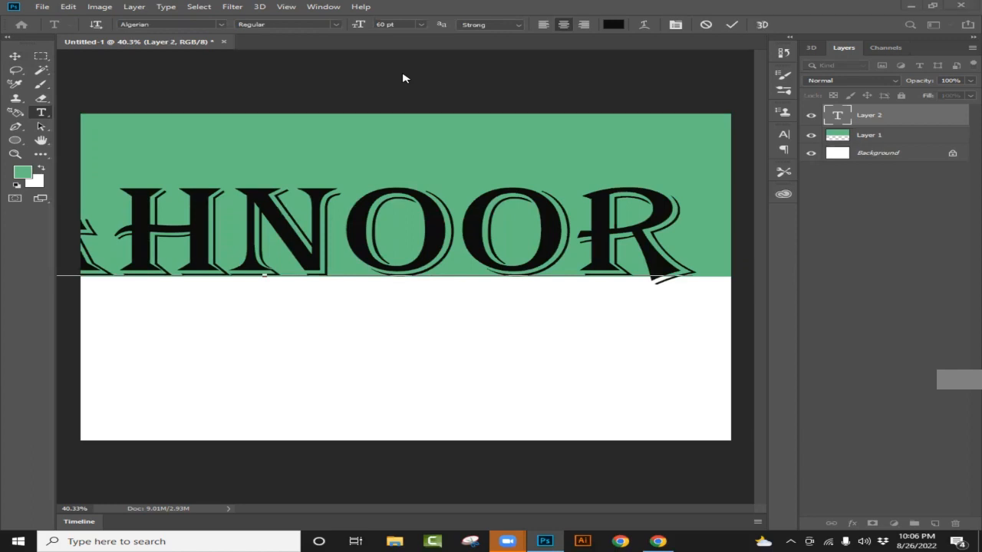
- Try setting the last five letters of the name to 24 pt and undo the size change
{"action": "left_click_drag", "start_coordinate": [255, 215], "coordinate": [322, 245]}
{"action": "left_click_drag", "start_coordinate": [675, 220], "coordinate": [92, 234]}
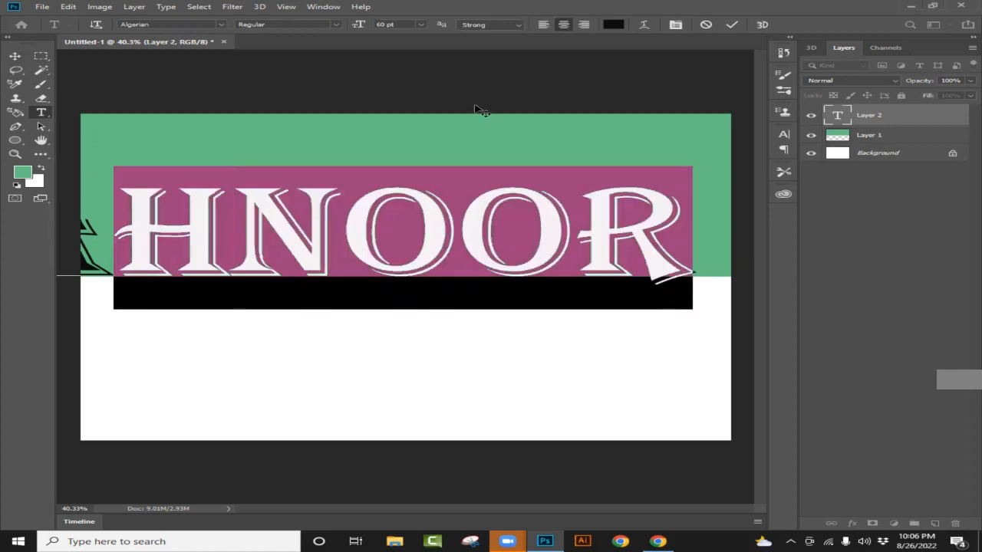
{"action": "left_click", "coordinate": [423, 26]}
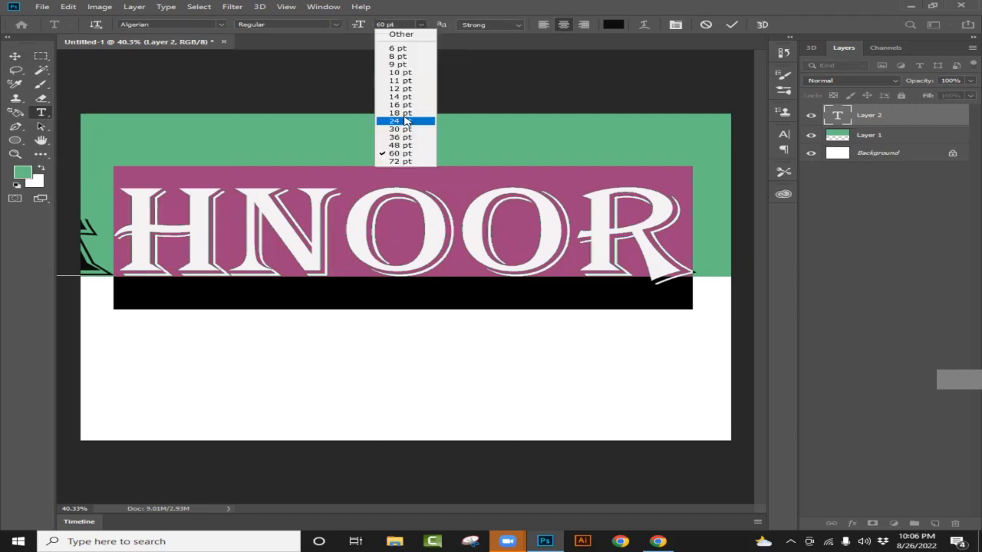
{"action": "left_click", "coordinate": [405, 122]}
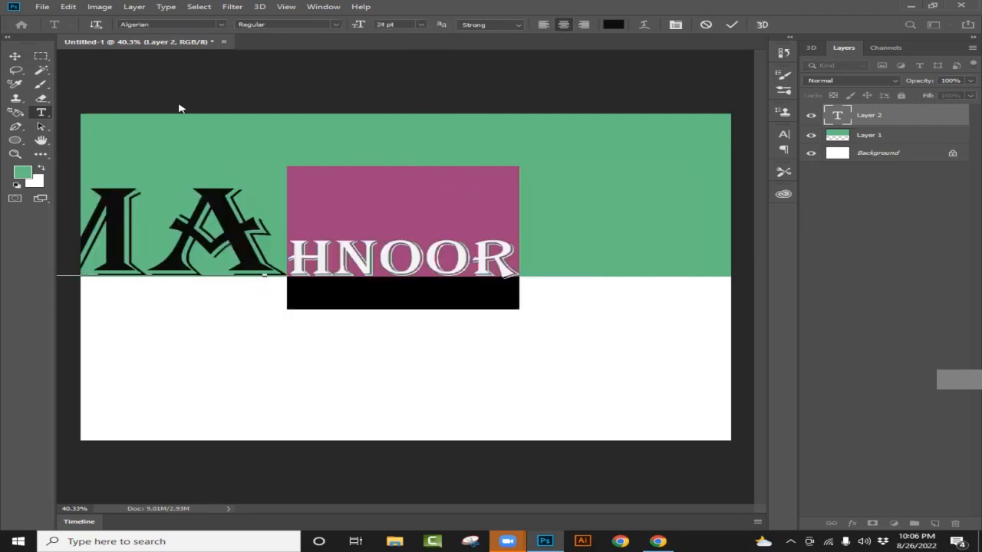
{"action": "key", "text": "ctrl+z"}
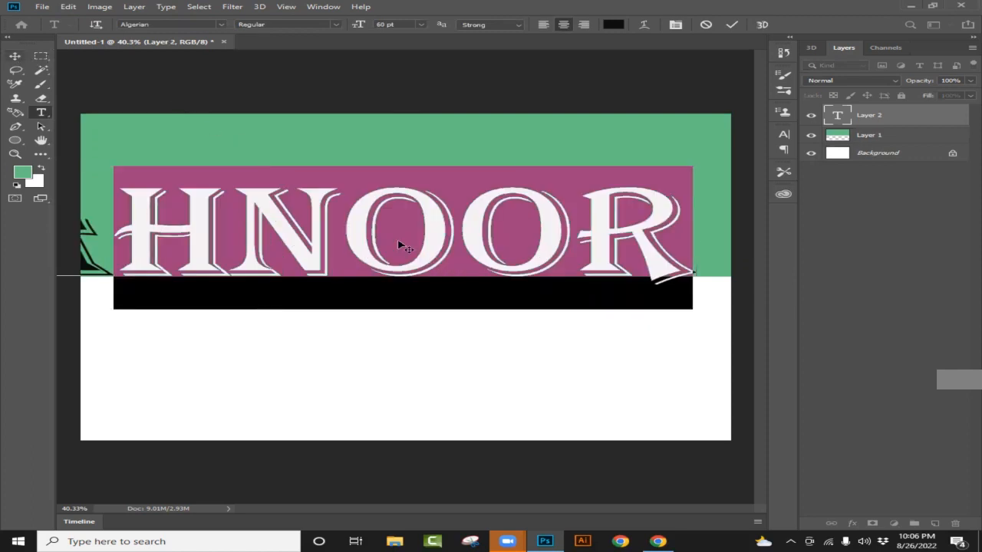
- Commit the name text and move it so its first letters lie on the canvas across the green and white boundary
{"action": "key", "text": "ctrl+Return"}
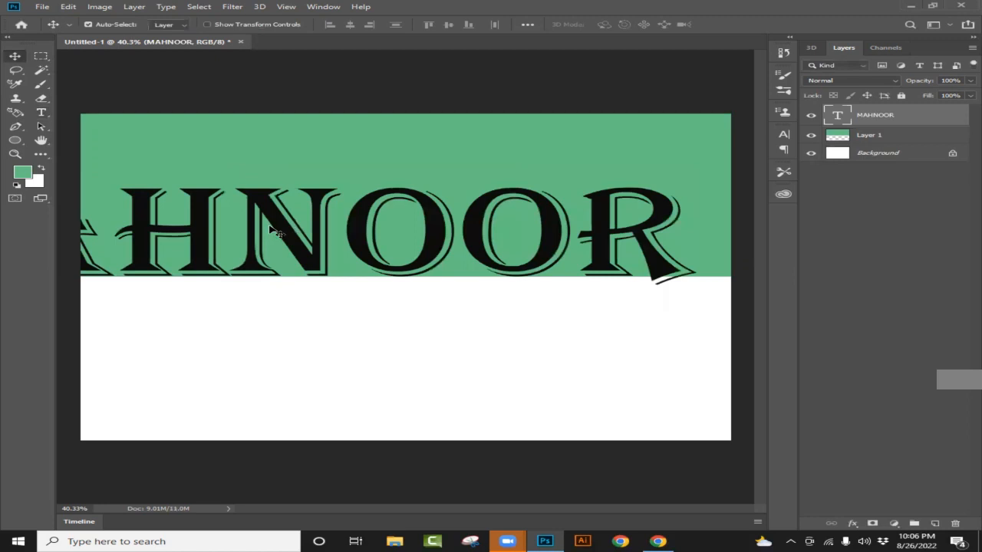
{"action": "left_click_drag", "start_coordinate": [364, 286], "coordinate": [557, 295]}
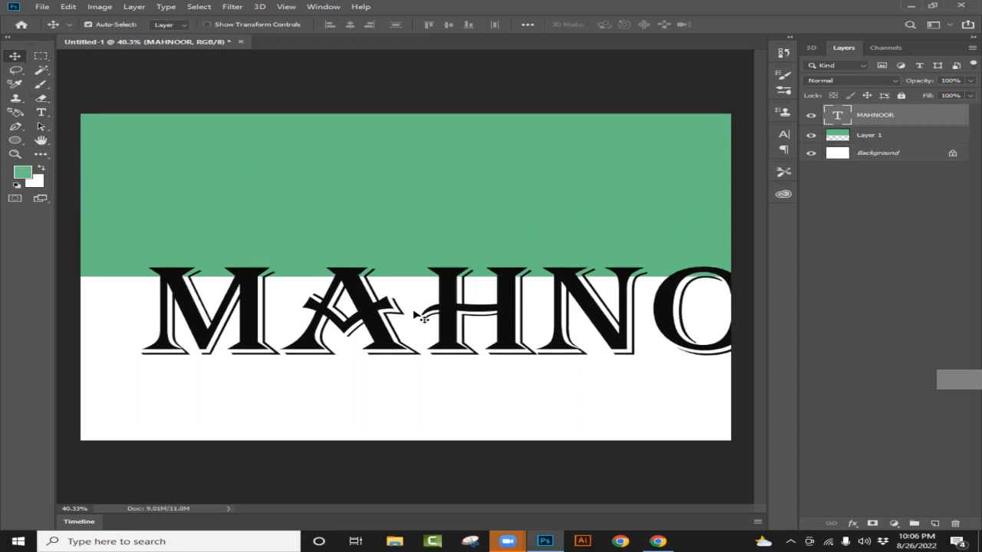
{"action": "scroll", "coordinate": [434, 303], "scroll_direction": "down", "scroll_amount": 5}
{"action": "left_click_drag", "start_coordinate": [371, 304], "coordinate": [368, 288]}
{"action": "key", "text": "ctrl"}
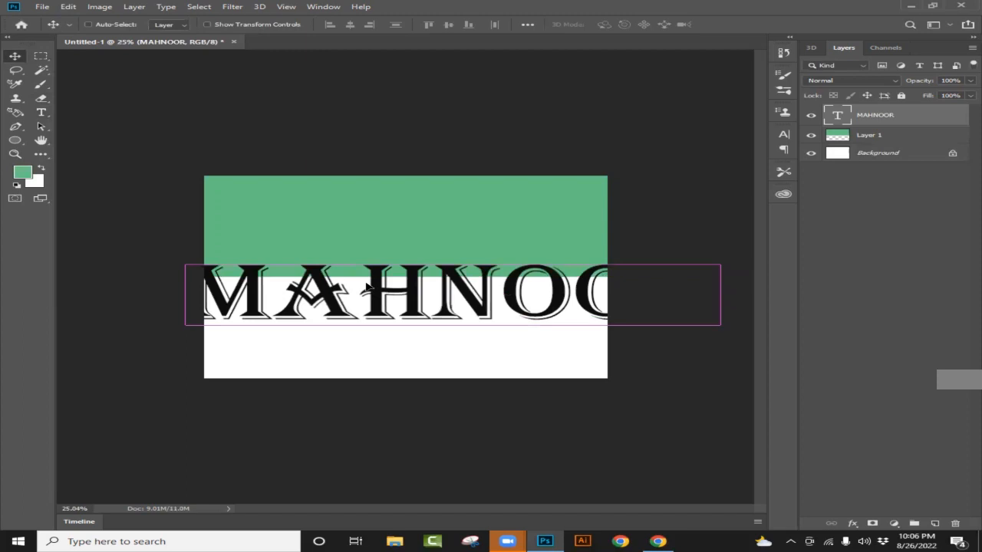
- Scale the name text to about 52% and centre it on the canvas over the green and white boundary
{"action": "key", "text": "ctrl+t"}
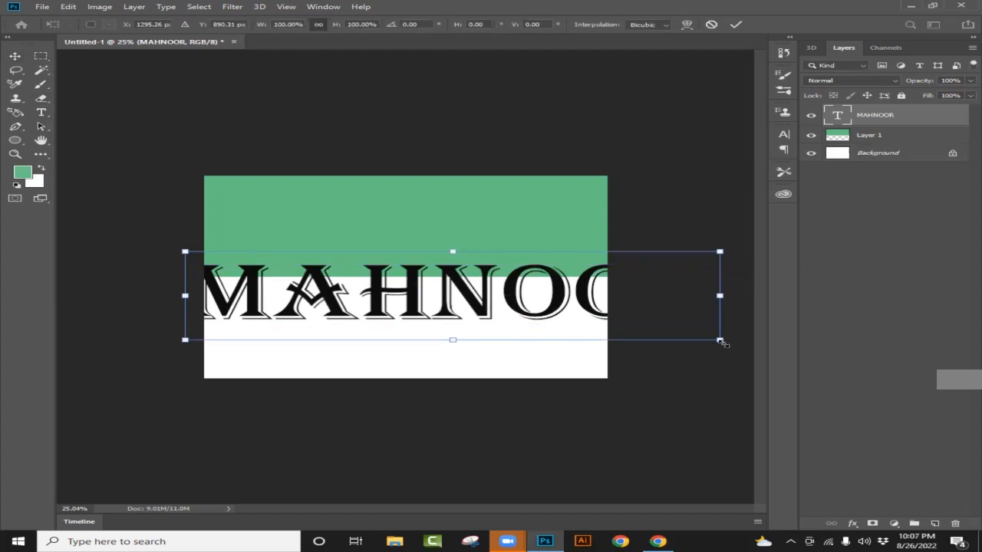
{"action": "left_click_drag", "start_coordinate": [719, 340], "coordinate": [466, 287]}
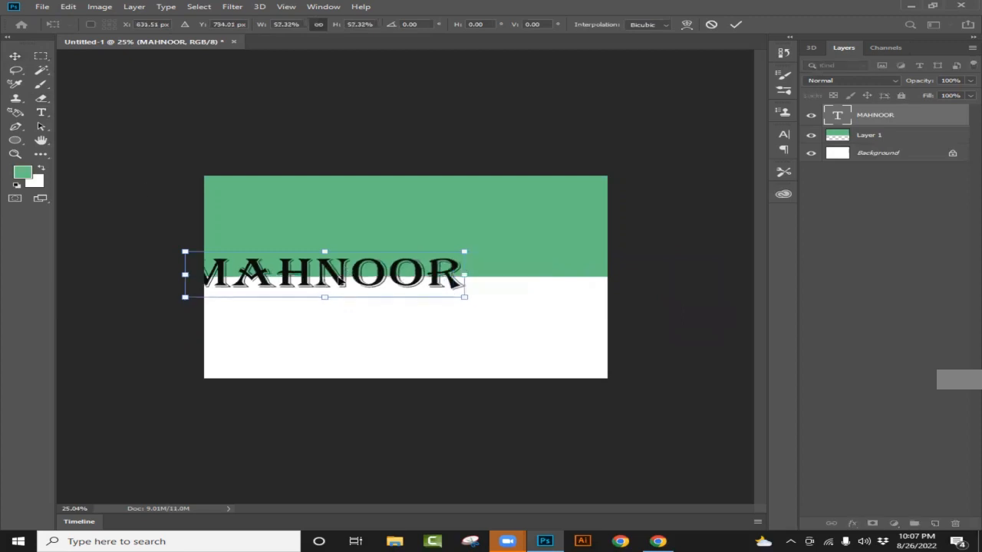
{"action": "left_click", "coordinate": [15, 54]}
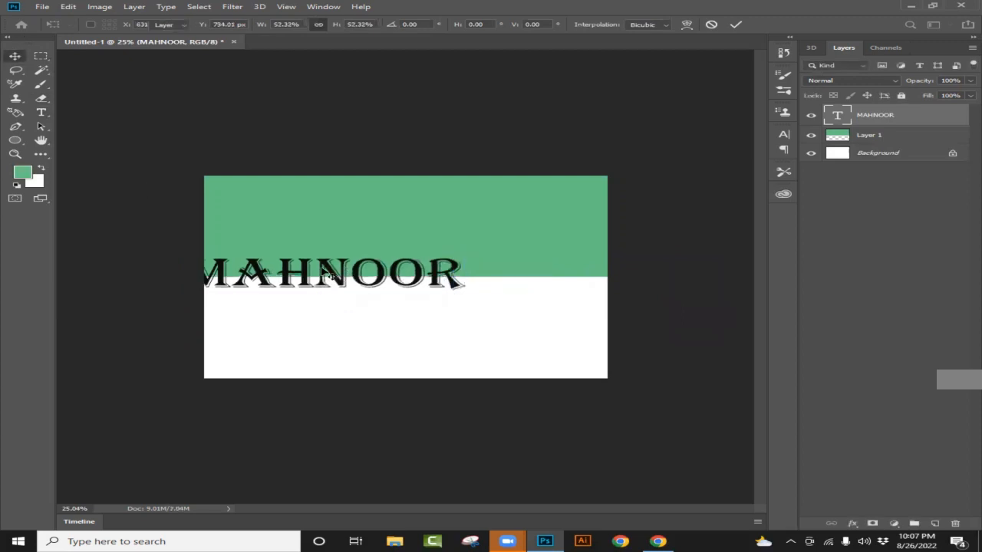
{"action": "left_click_drag", "start_coordinate": [372, 275], "coordinate": [577, 277]}
{"action": "key", "text": "ctrl+plus"}
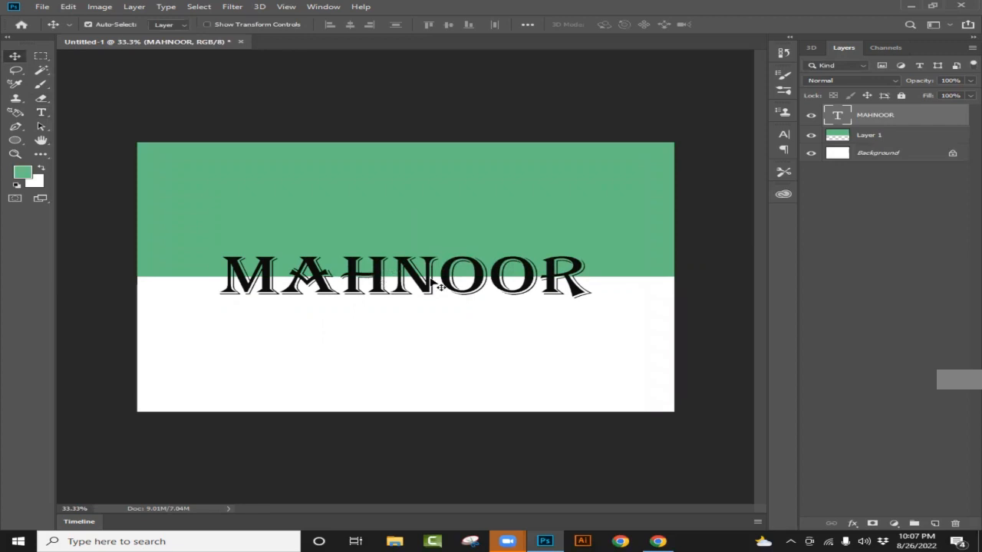
{"action": "scroll", "coordinate": [441, 286], "scroll_direction": "up", "scroll_amount": 2}
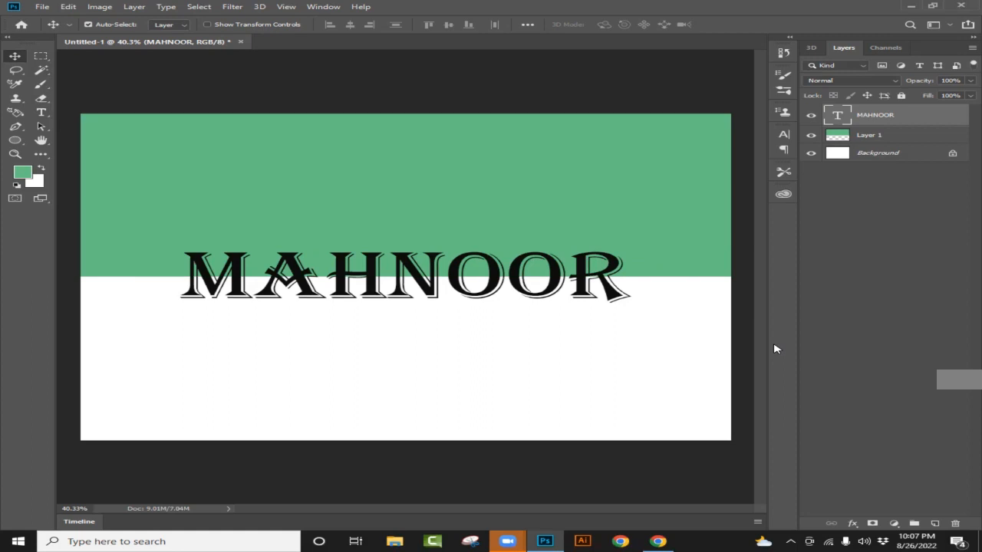
- Duplicate the name text layer
{"action": "key", "text": "ctrl+j"}
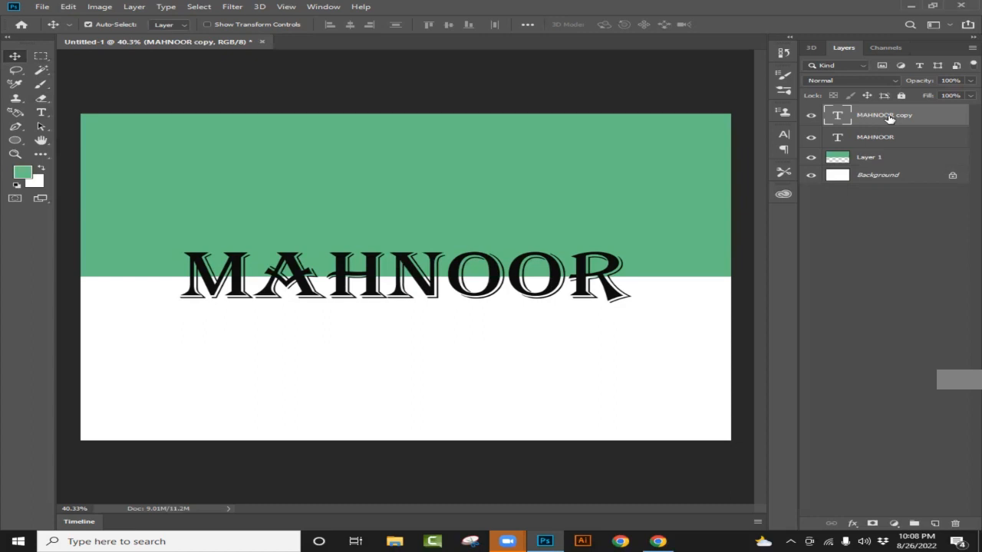
- Try to delete the part of the copied name below the green edge using a rectangular selection, and deselect
{"action": "left_click", "coordinate": [41, 56]}
{"action": "left_click_drag", "start_coordinate": [163, 279], "coordinate": [633, 328]}
{"action": "key", "text": "Delete"}
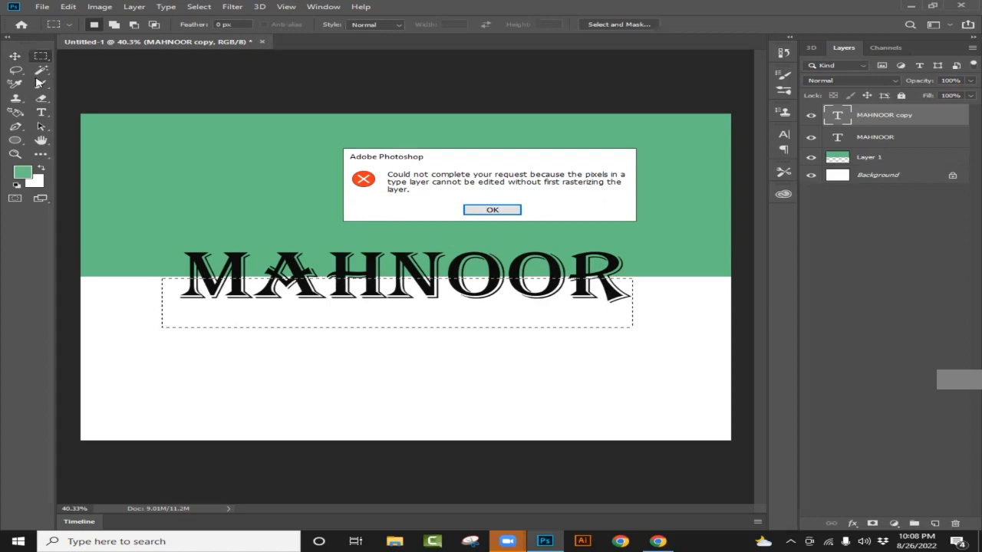
{"action": "left_click", "coordinate": [494, 210]}
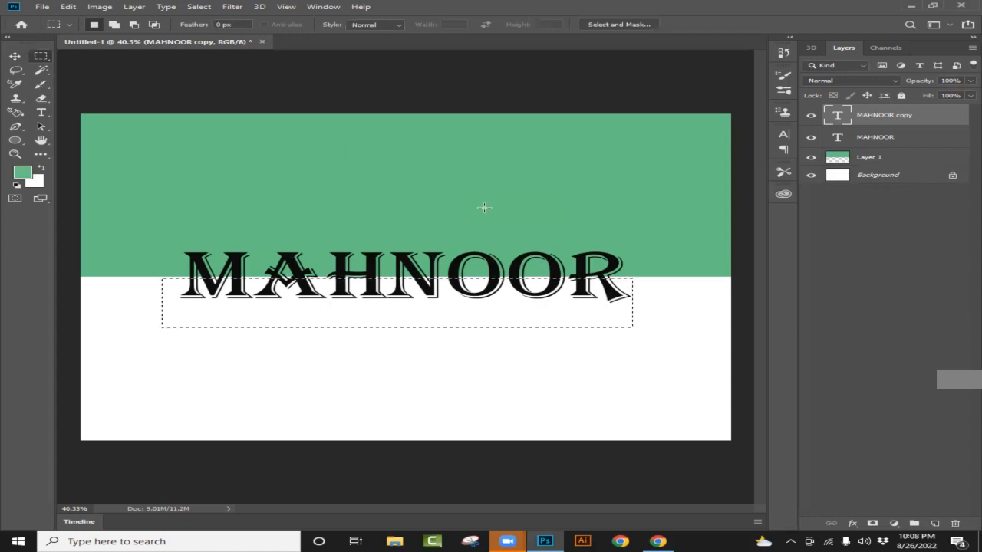
{"action": "left_click", "coordinate": [488, 307]}
- Rasterize the type of the copied name layer
{"action": "right_click", "coordinate": [906, 117]}
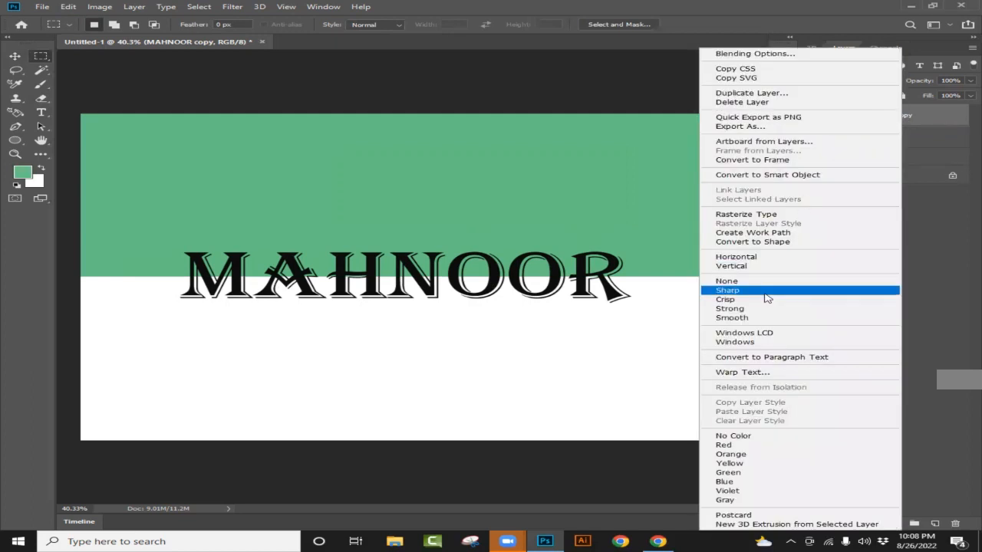
{"action": "left_click", "coordinate": [763, 217]}
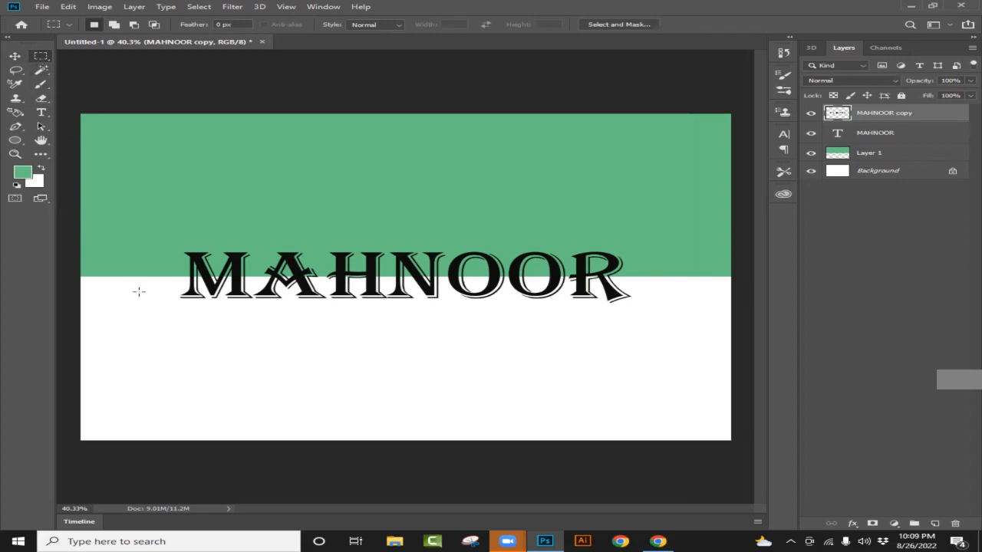
- Delete the part of the copied name below the green edge using a rectangular selection, and deselect
{"action": "left_click_drag", "start_coordinate": [166, 279], "coordinate": [627, 332]}
{"action": "key", "text": "ctrl+d"}
{"action": "left_click_drag", "start_coordinate": [172, 277], "coordinate": [308, 328]}
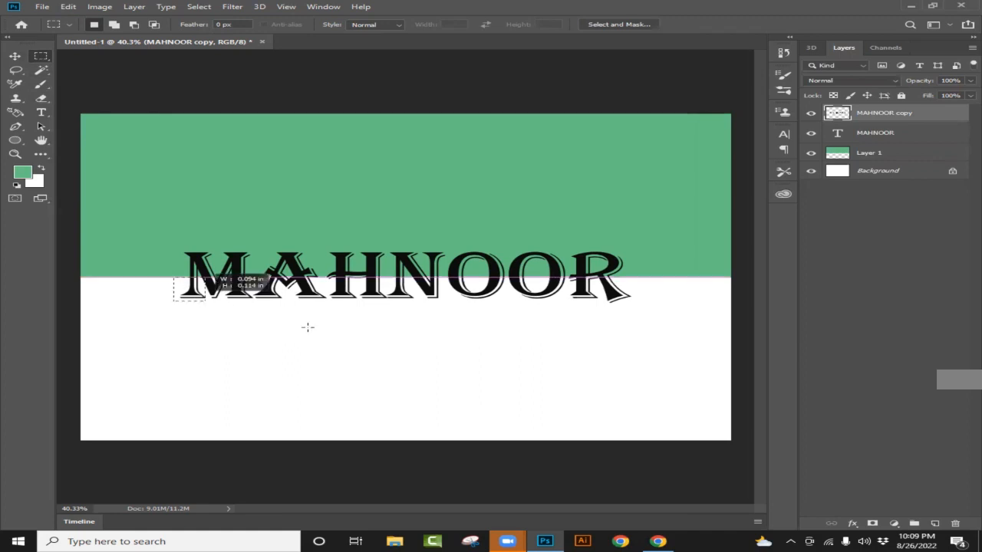
{"action": "left_click_drag", "start_coordinate": [624, 326], "coordinate": [652, 327]}
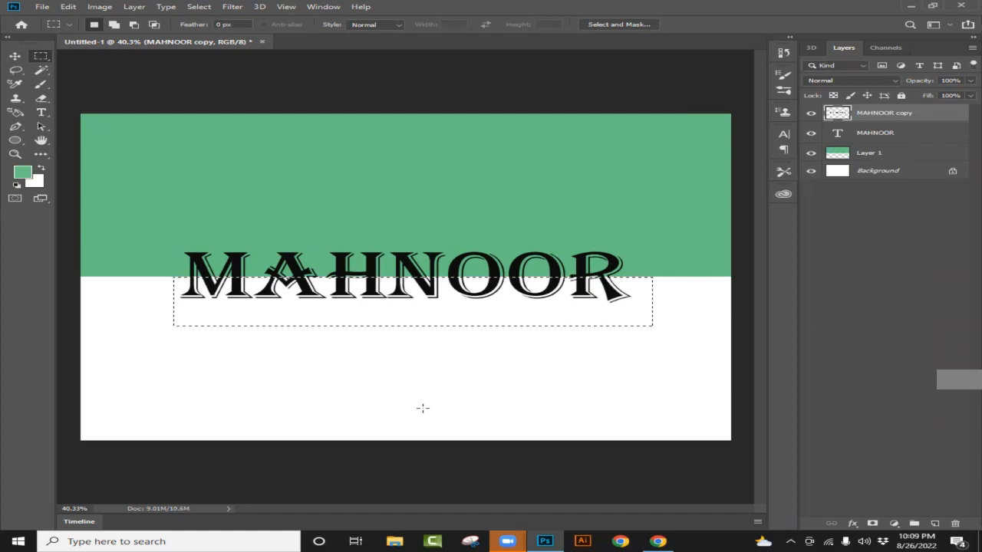
{"action": "key", "text": "ctrl+d"}
{"action": "left_click_drag", "start_coordinate": [173, 276], "coordinate": [642, 330]}
{"action": "key", "text": "ctrl+d"}
- Apply Pattern Overlay and Outer Glow layer styles to the copied name layer
{"action": "right_click", "coordinate": [928, 115]}
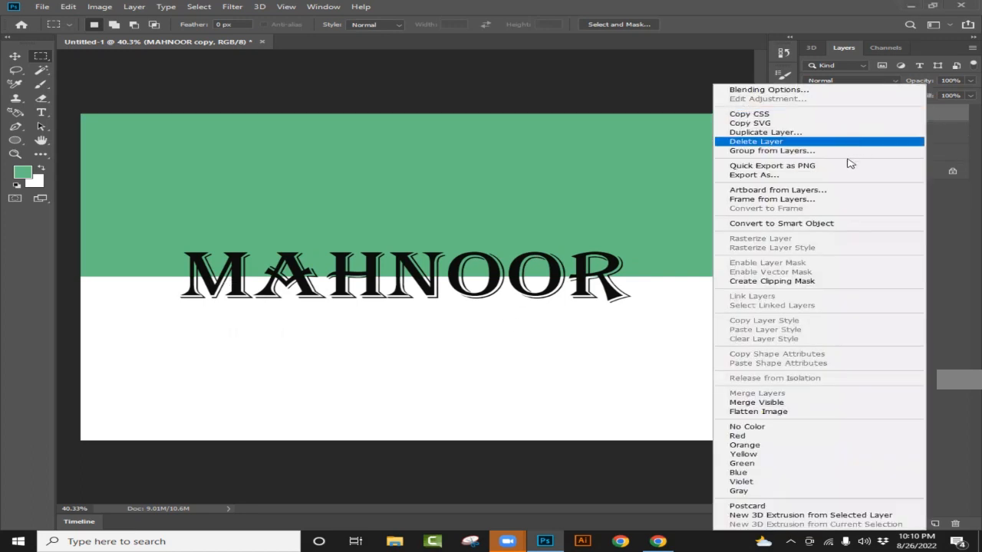
{"action": "left_click", "coordinate": [831, 93]}
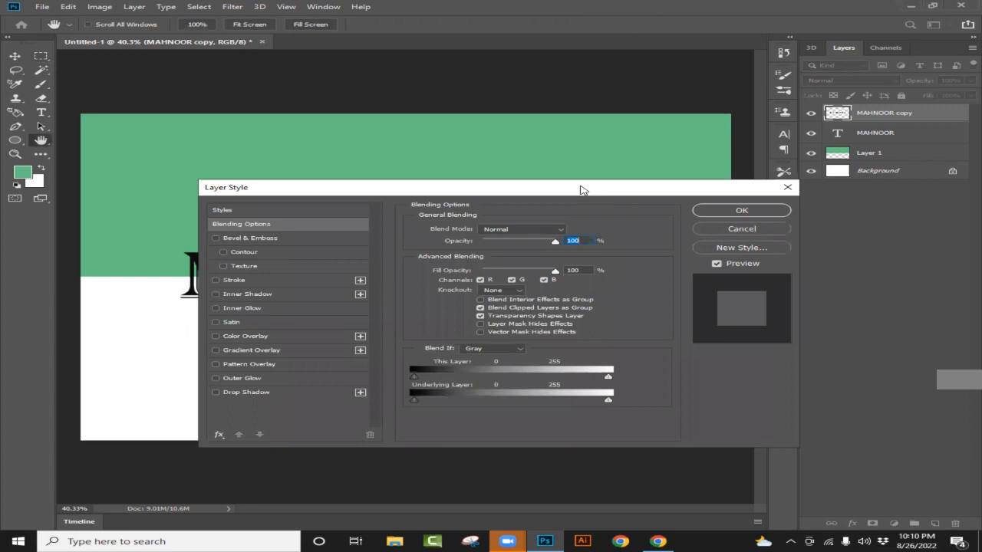
{"action": "left_click_drag", "start_coordinate": [583, 191], "coordinate": [917, 146]}
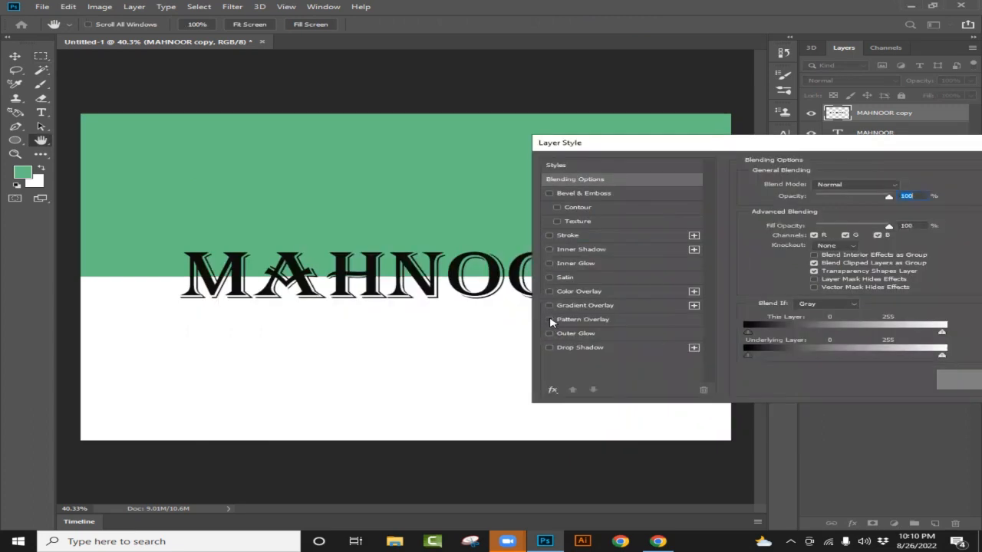
{"action": "left_click", "coordinate": [549, 320]}
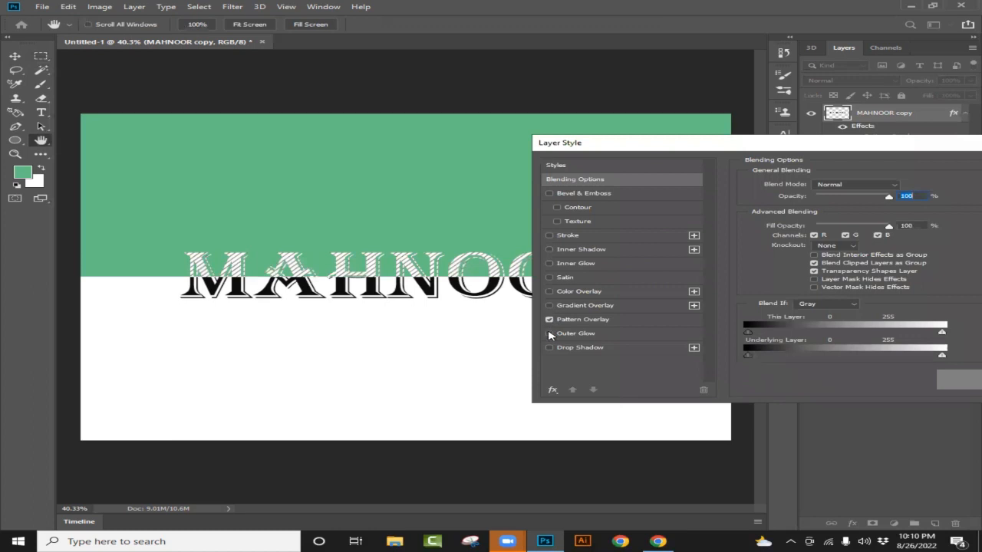
{"action": "left_click", "coordinate": [549, 334]}
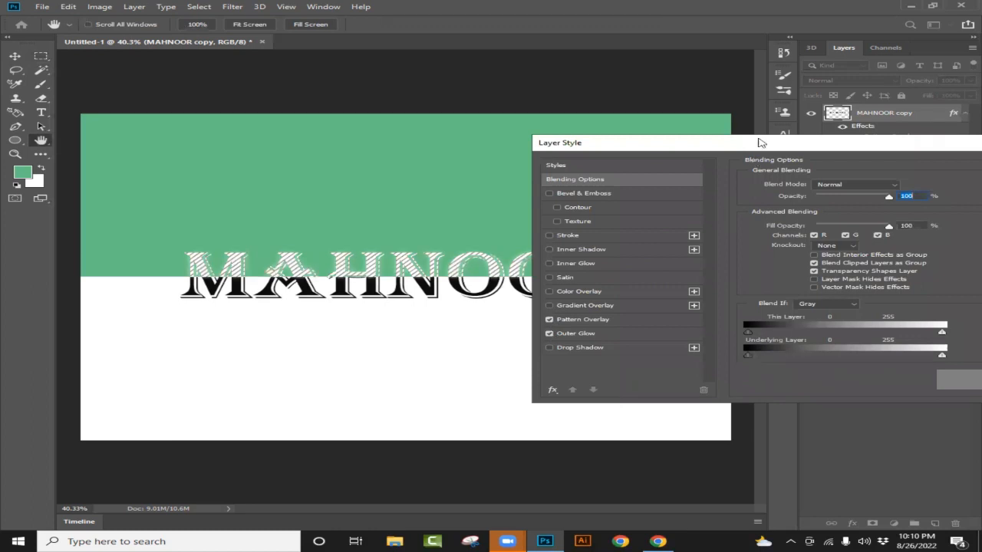
{"action": "left_click_drag", "start_coordinate": [758, 143], "coordinate": [369, 132]}
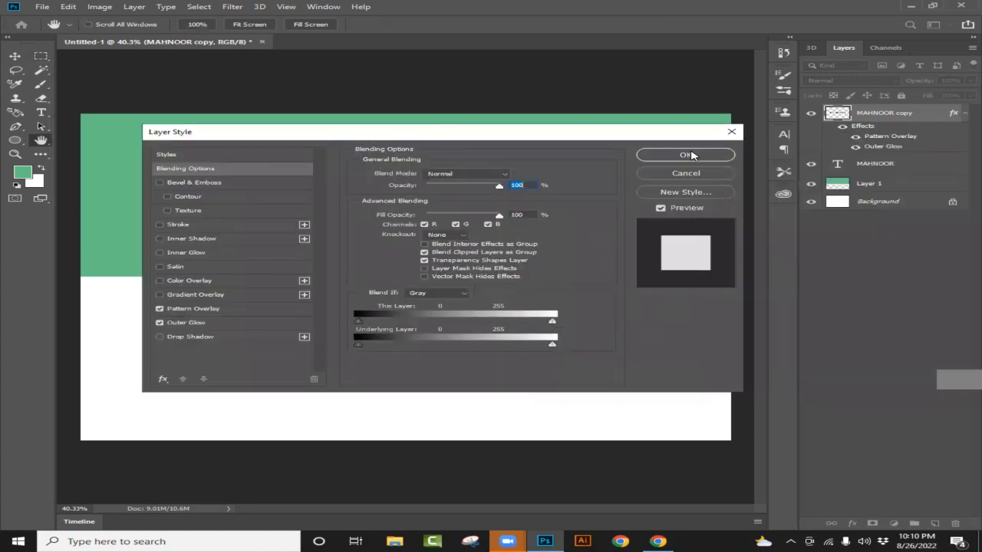
{"action": "left_click", "coordinate": [688, 156]}
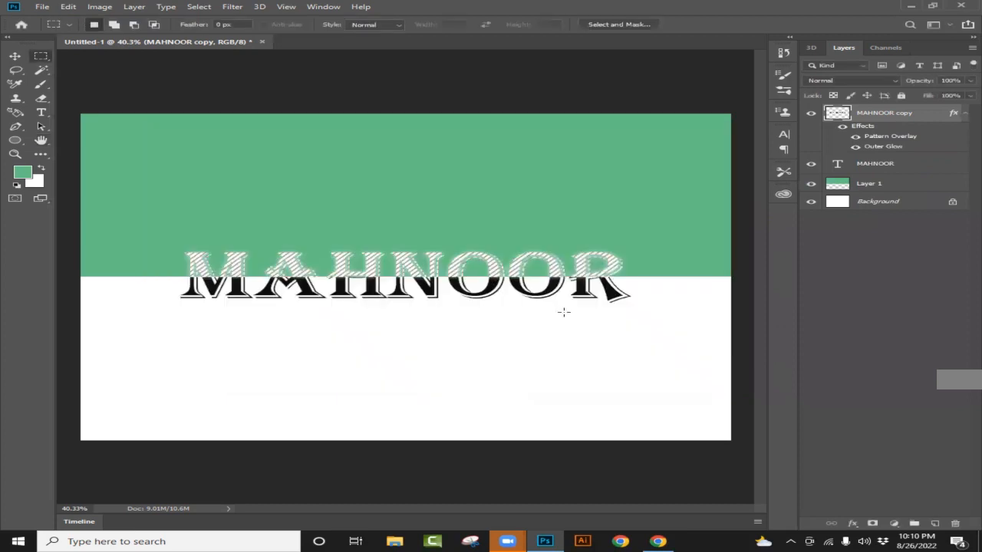
- Hide the green rectangle layer to examine the split name on plain white, and show the layer again
{"action": "left_click", "coordinate": [811, 183]}
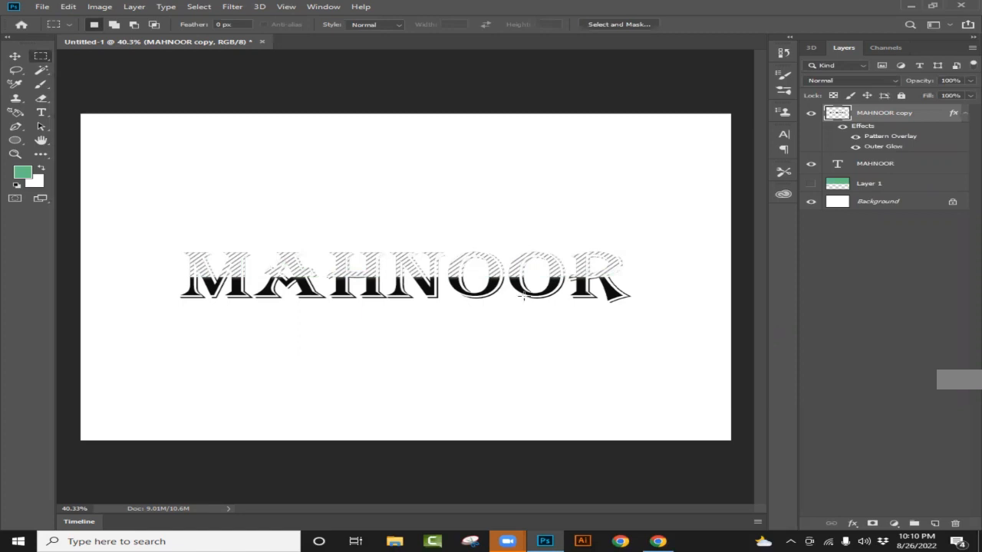
{"action": "scroll", "coordinate": [514, 307], "scroll_direction": "up", "scroll_amount": 1}
{"action": "mouse_move", "coordinate": [514, 512]}
{"action": "left_mouse_down"}
{"action": "mouse_move", "coordinate": [492, 511]}
{"action": "mouse_move", "coordinate": [504, 502]}
{"action": "left_mouse_up"}
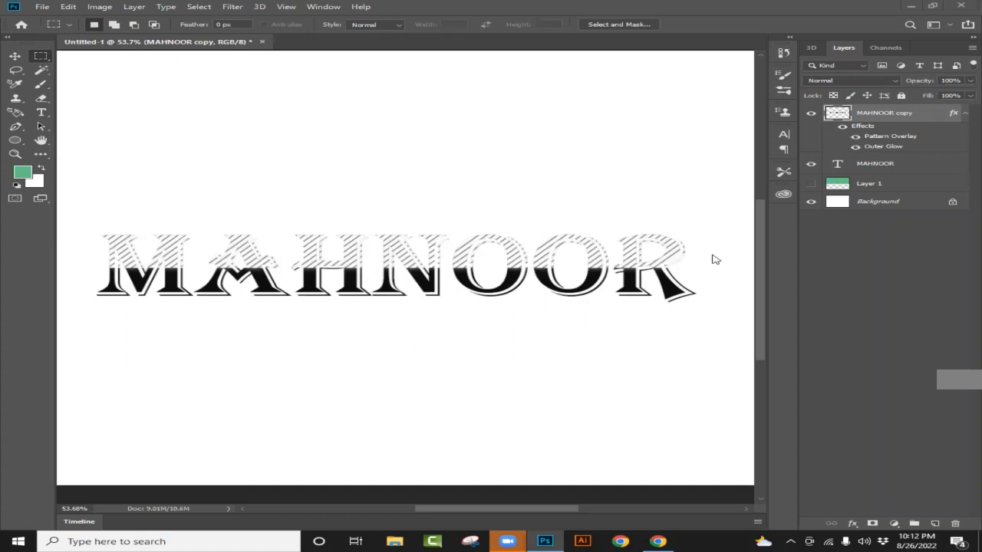
{"action": "left_click", "coordinate": [811, 185]}
{"action": "left_click", "coordinate": [811, 186]}
{"action": "scroll", "coordinate": [621, 161], "scroll_direction": "down", "scroll_amount": 2}
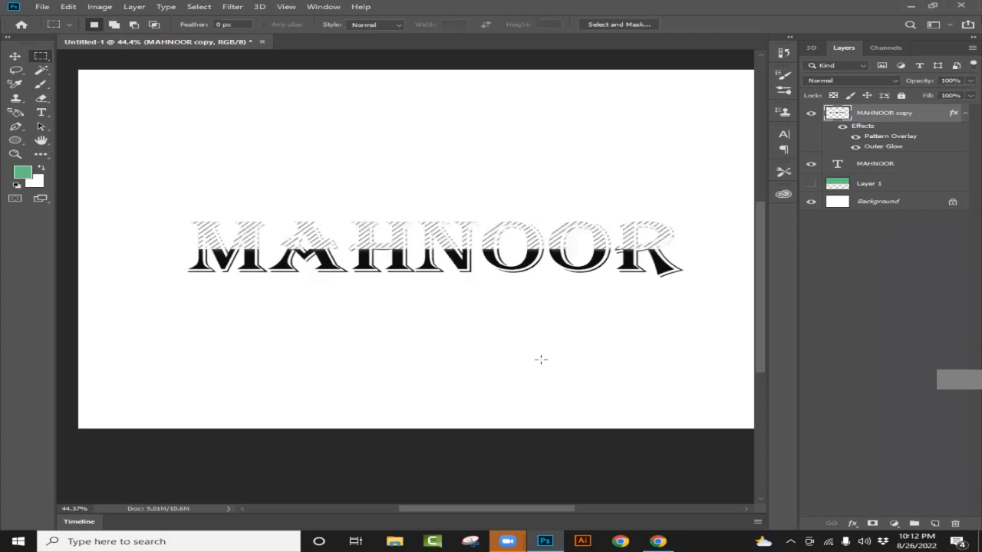
{"action": "scroll", "coordinate": [540, 360], "scroll_direction": "up", "scroll_amount": 1}
{"action": "scroll", "coordinate": [513, 462], "scroll_direction": "up", "scroll_amount": 1}
{"action": "scroll", "coordinate": [519, 425], "scroll_direction": "down", "scroll_amount": 3}
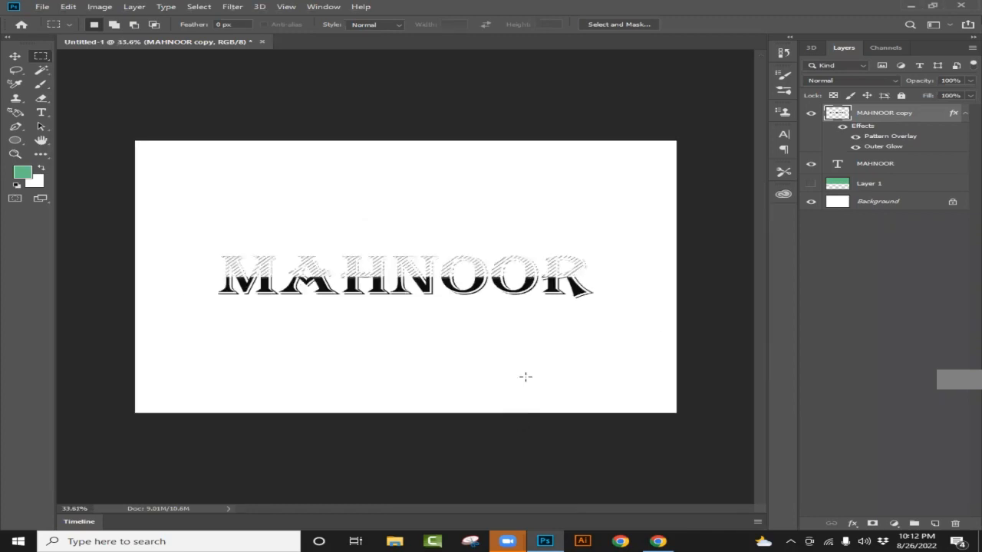
{"action": "scroll", "coordinate": [525, 376], "scroll_direction": "up", "scroll_amount": 2}
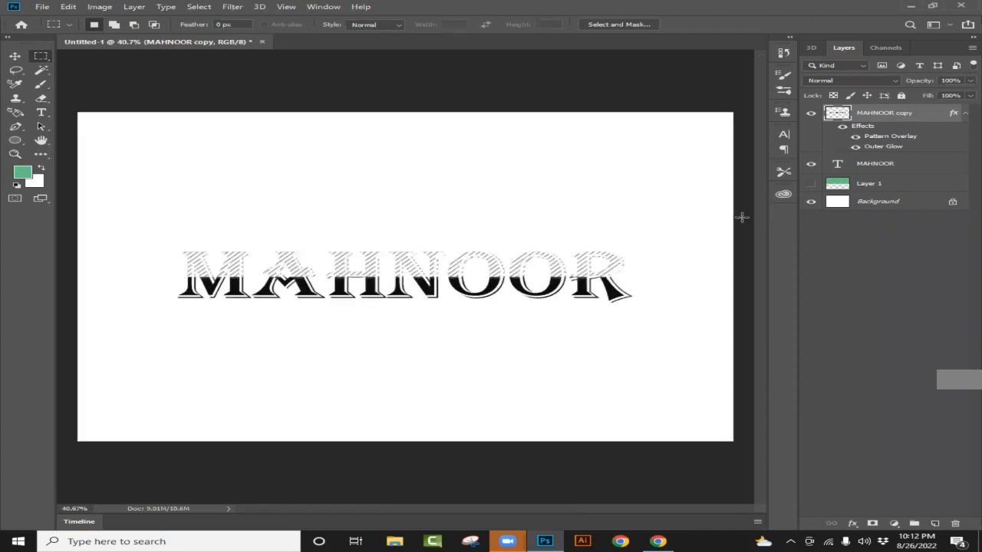
{"action": "left_click", "coordinate": [811, 185]}
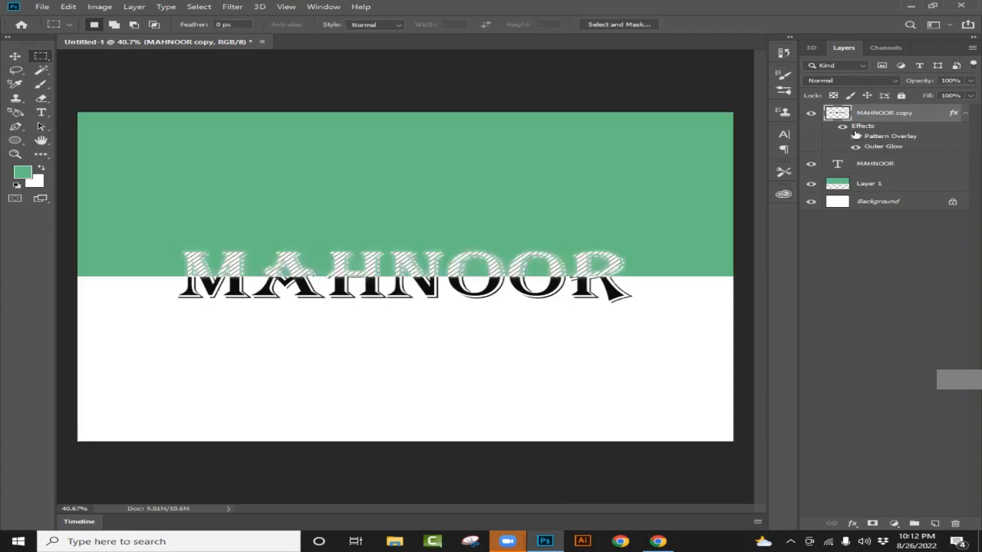
- Delete the green rectangle layer and both name layers, leaving only the Background
{"action": "left_click", "coordinate": [918, 185]}
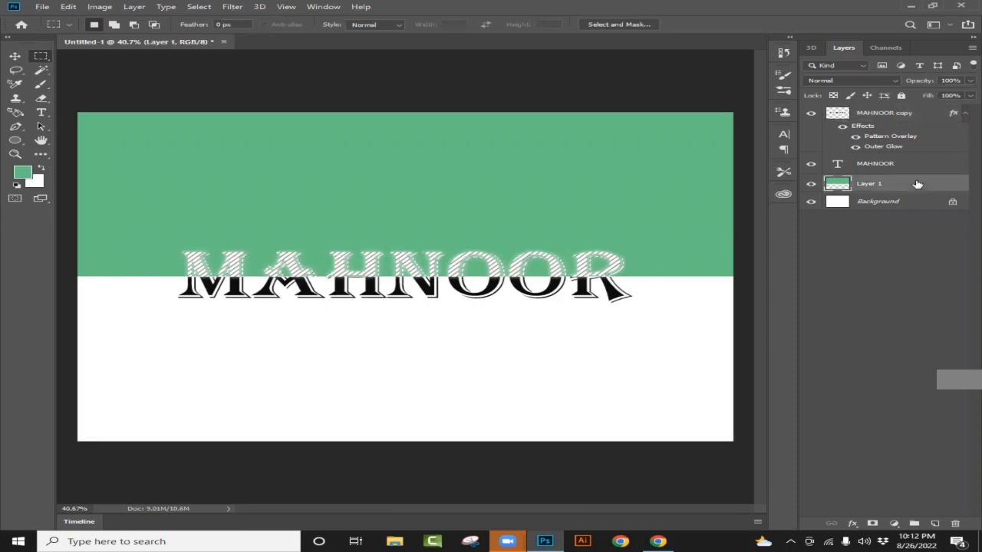
{"action": "left_click", "coordinate": [914, 162], "text": "shift"}
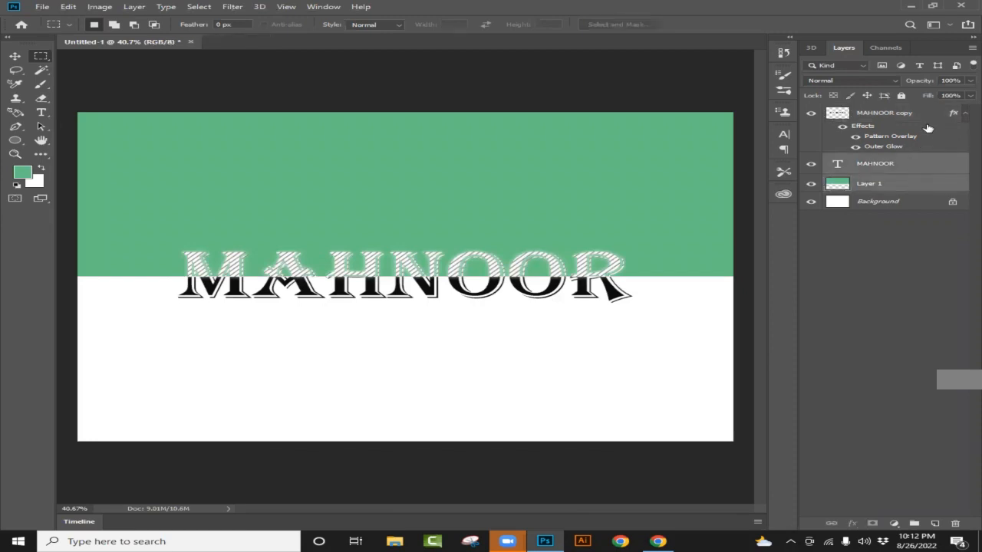
{"action": "left_click", "coordinate": [928, 123], "text": "shift"}
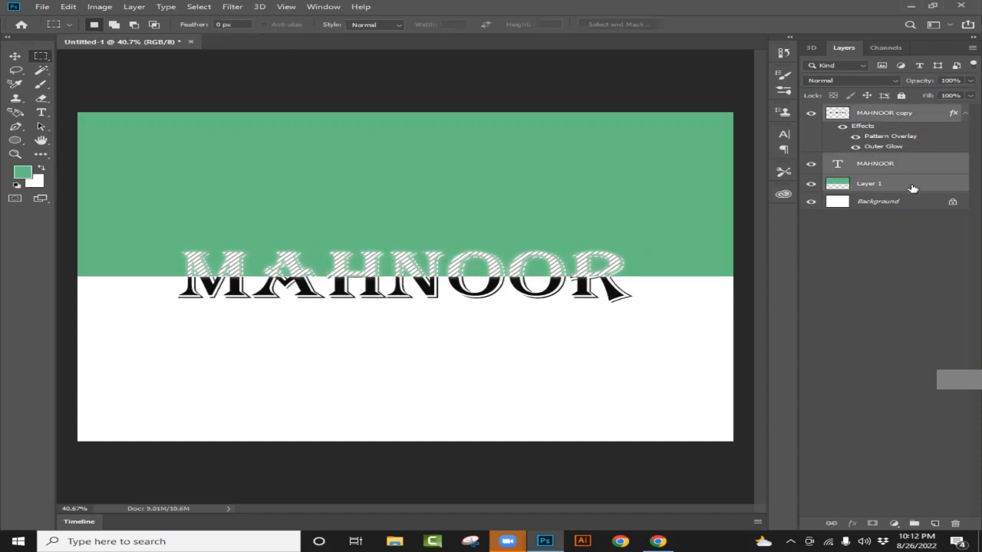
{"action": "left_click_drag", "start_coordinate": [926, 148], "coordinate": [956, 523]}
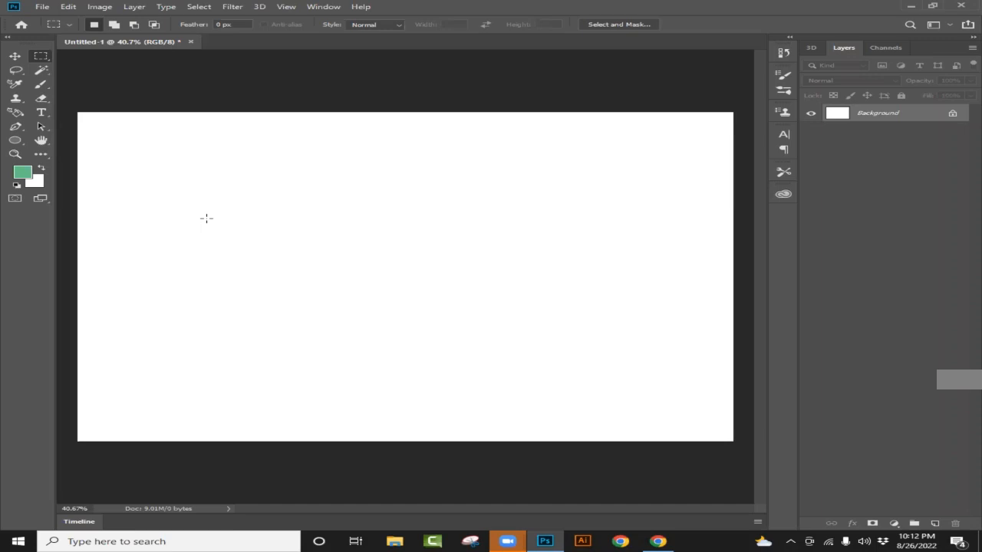
- Activate the Magic Wand tool
{"action": "left_click", "coordinate": [41, 74]}
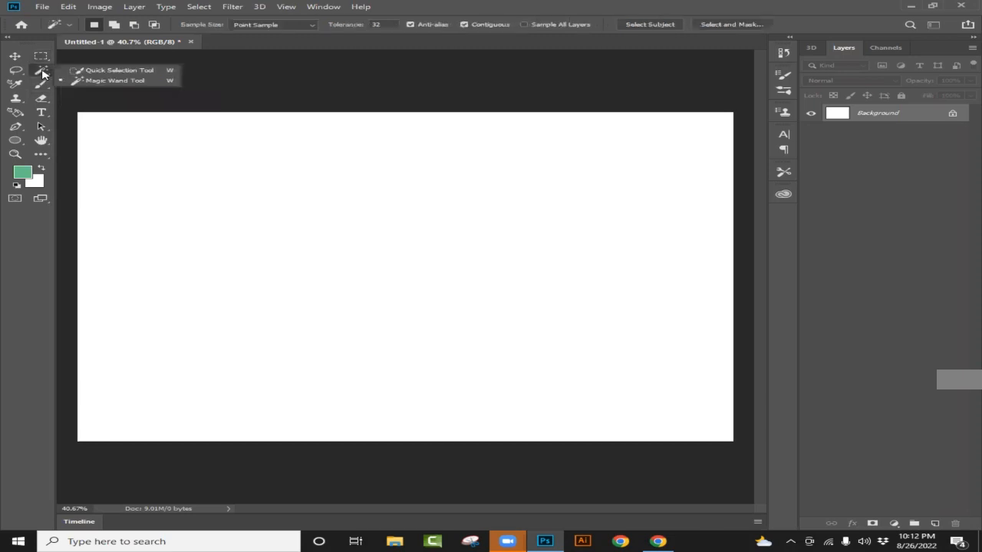
{"action": "left_click", "coordinate": [467, 30]}
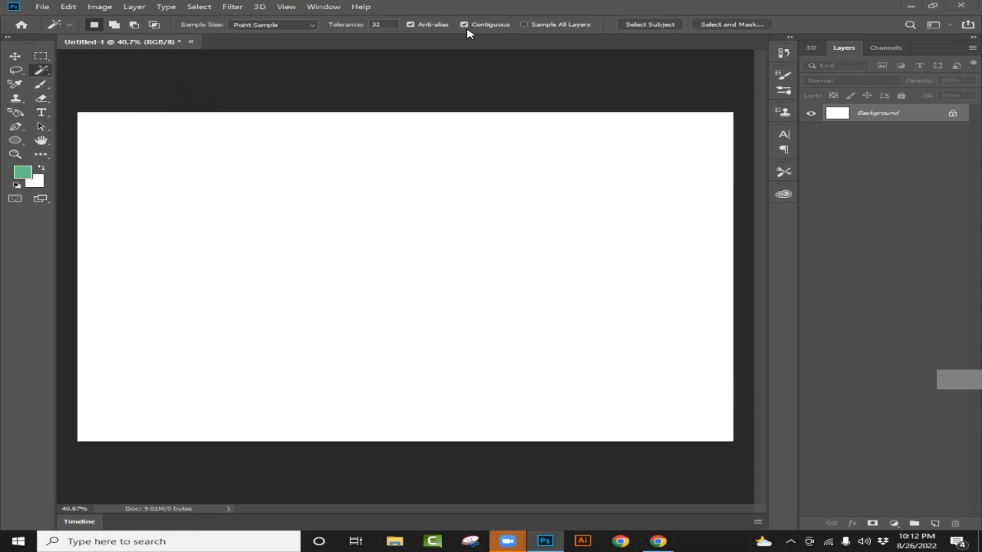
{"action": "left_click", "coordinate": [537, 538]}
{"action": "left_click", "coordinate": [537, 538]}
{"action": "right_click", "coordinate": [42, 70]}
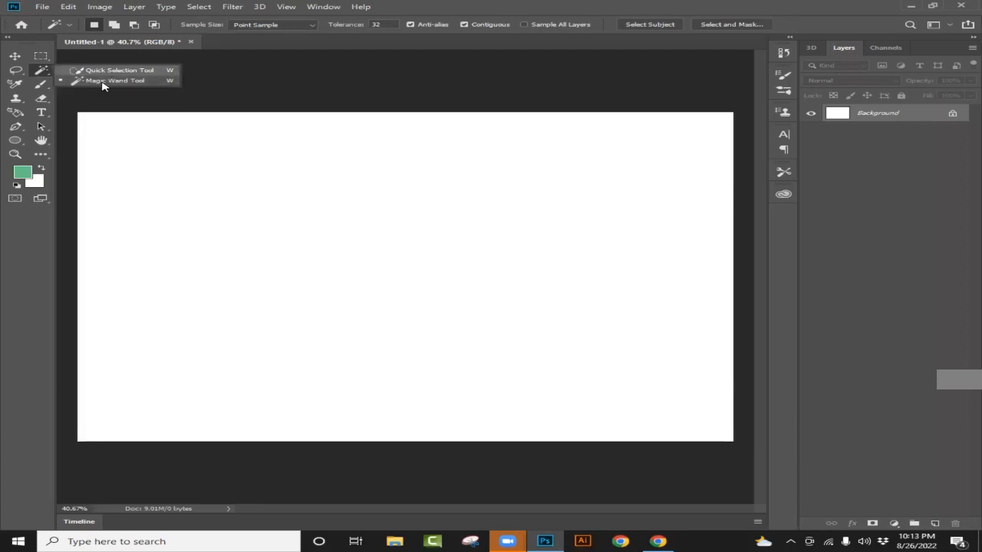
{"action": "left_click", "coordinate": [250, 76]}
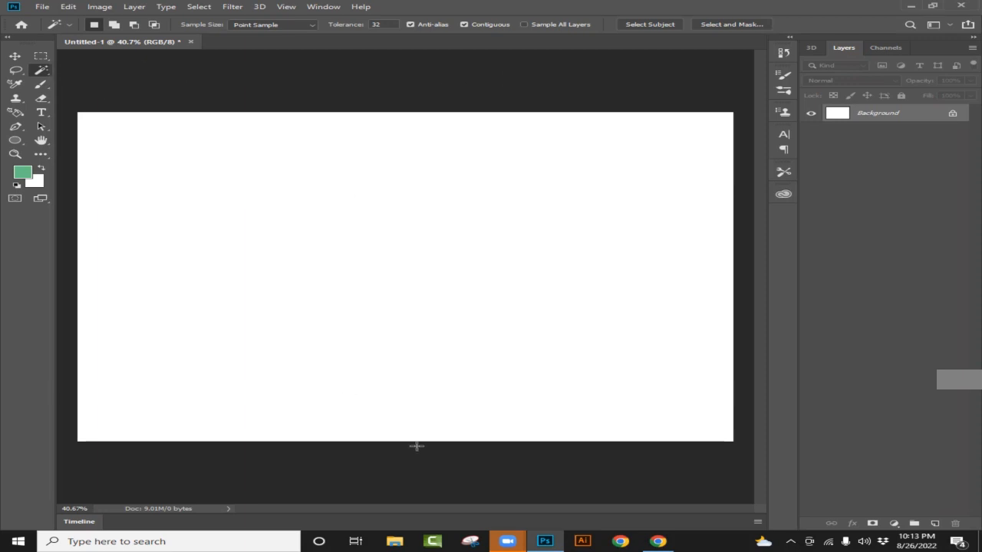
- Switch to Chrome, search Google for "amazon logo transparent" and open the first image result's preview
{"action": "left_click", "coordinate": [659, 542]}
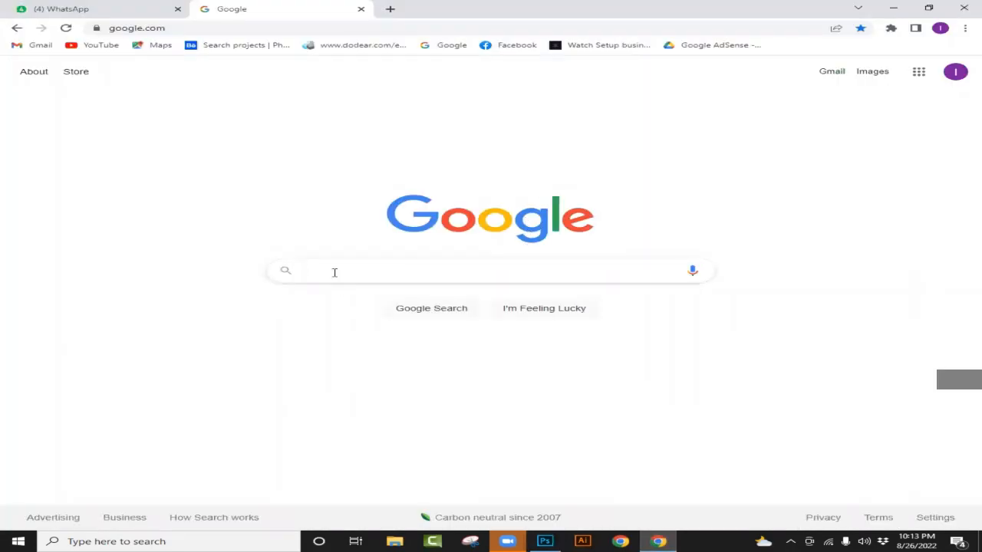
{"action": "type", "text": "AMAZON"}
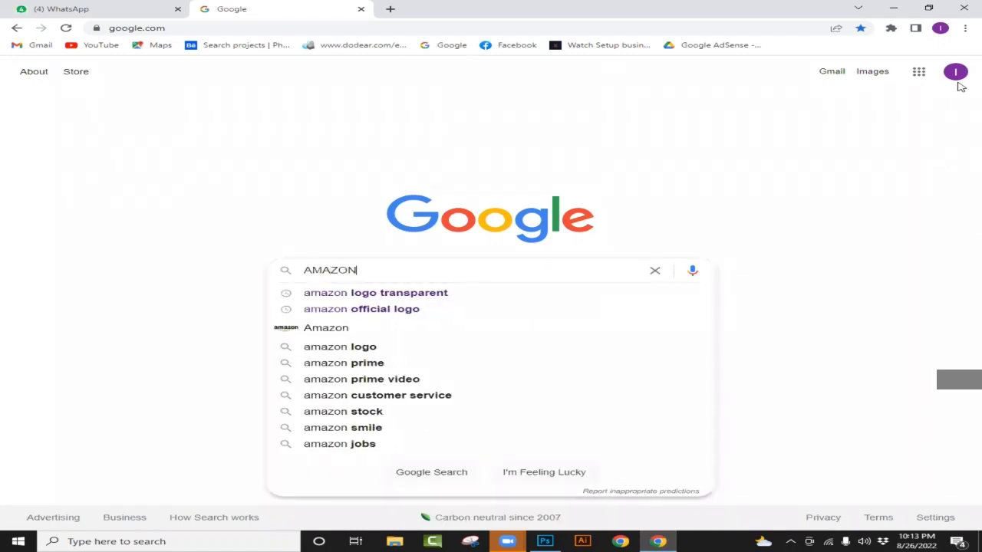
{"action": "key", "text": "Down"}
{"action": "key", "text": "Return"}
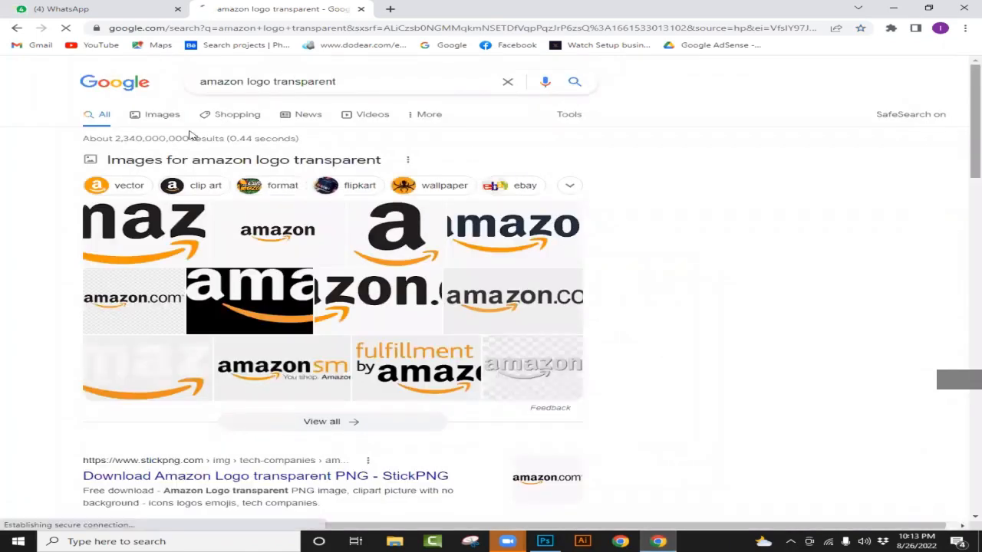
{"action": "double_click", "coordinate": [163, 224]}
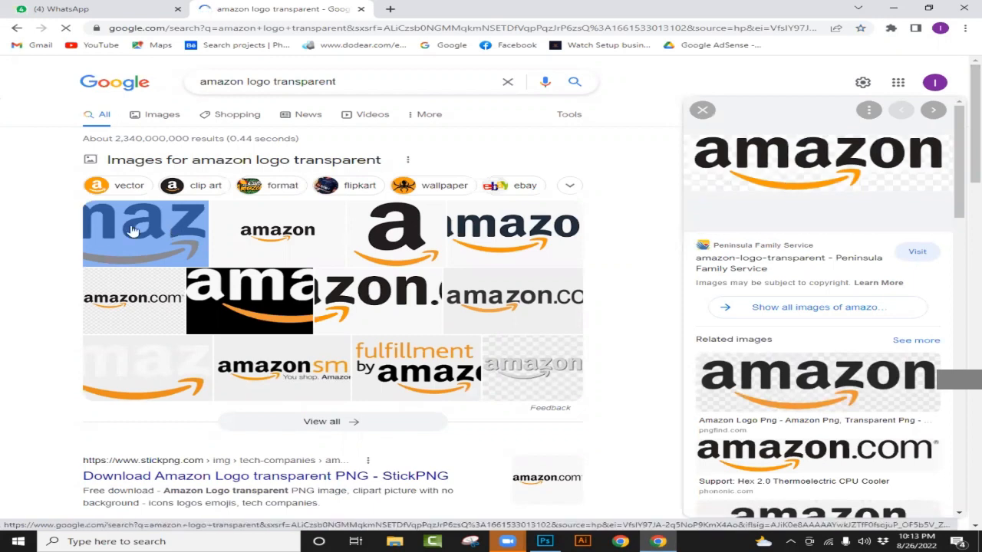
- Try to save the previewed Amazon logo to the Desktop as amazon-logo-transparent.png
{"action": "right_click", "coordinate": [807, 159]}
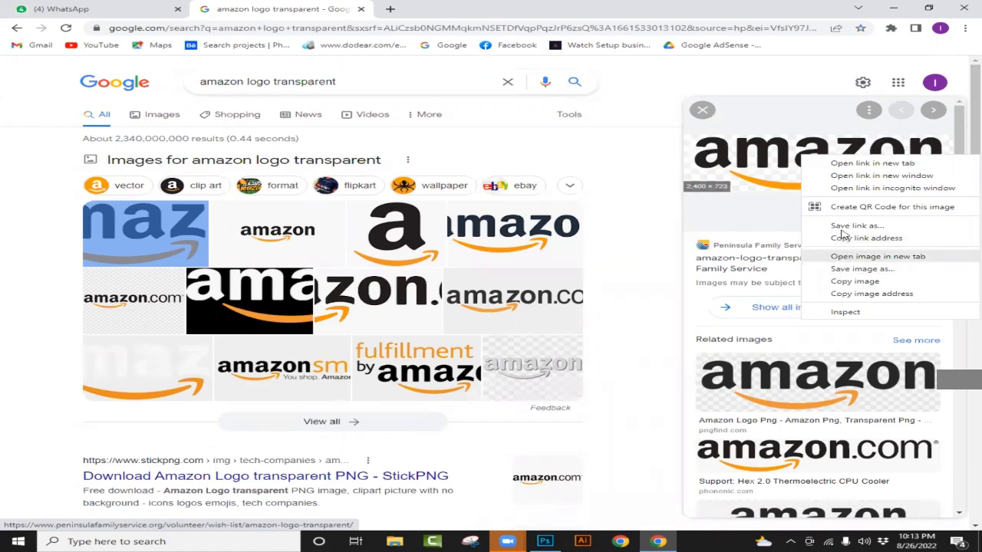
{"action": "left_click", "coordinate": [847, 271]}
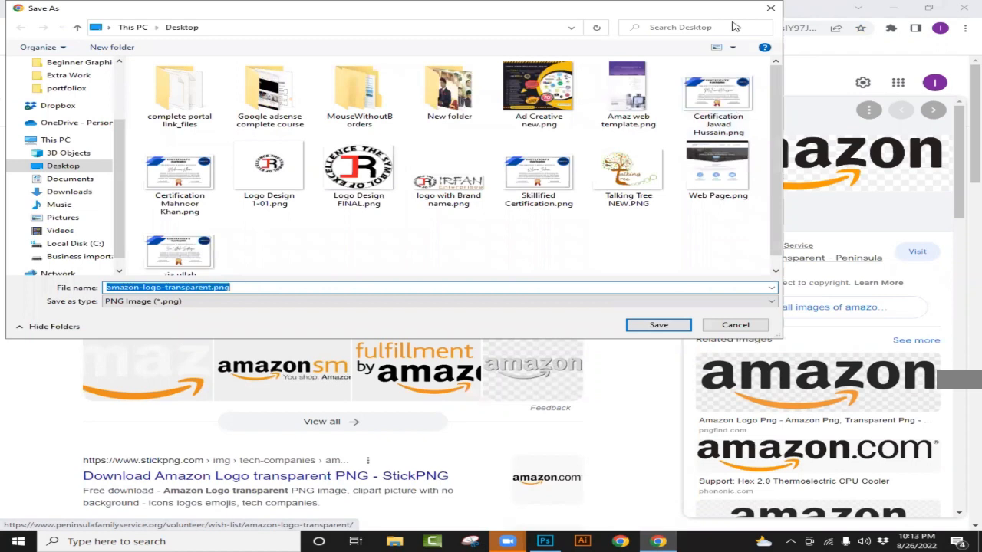
{"action": "key", "text": "Return"}
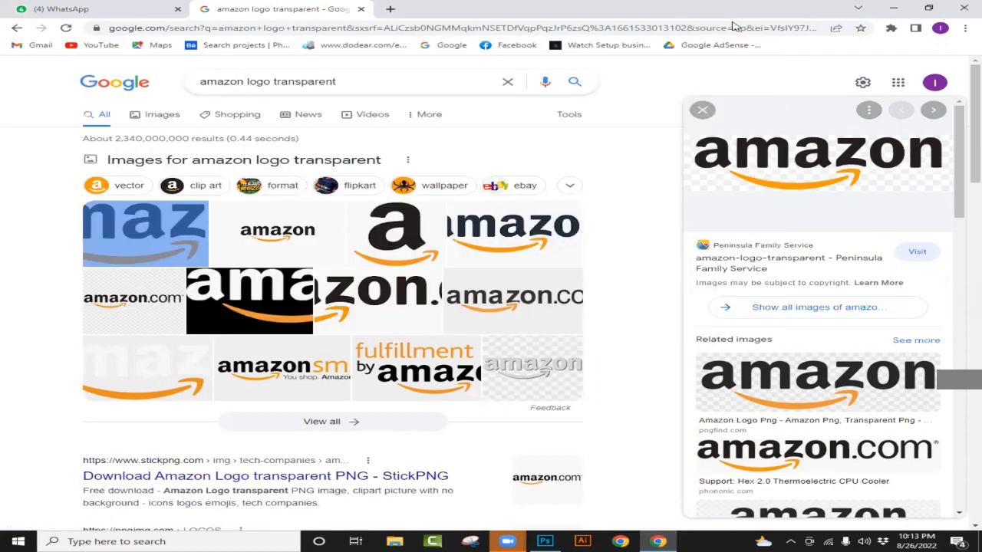
- Copy the previewed Amazon logo image and paste it into the blank Photoshop document
{"action": "right_click", "coordinate": [802, 152]}
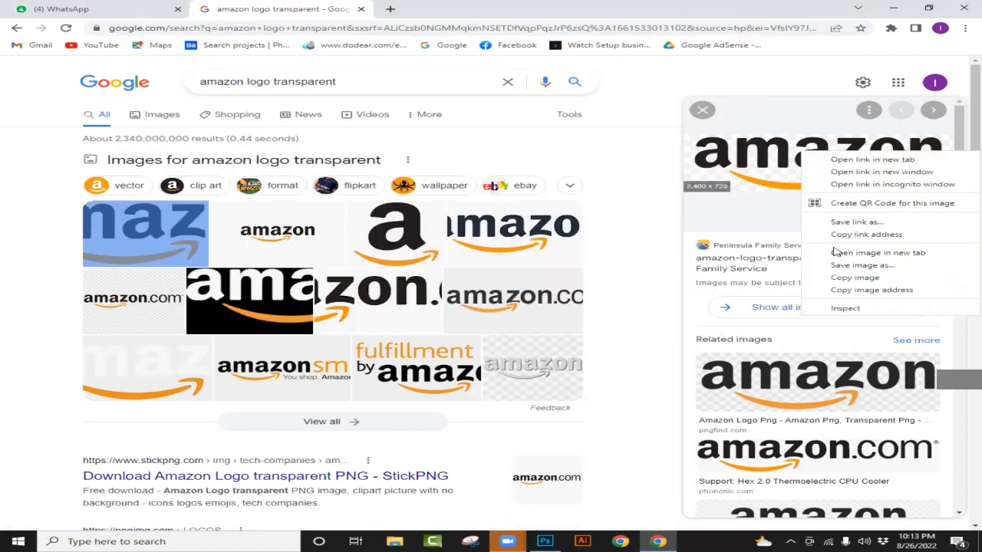
{"action": "left_click", "coordinate": [847, 279]}
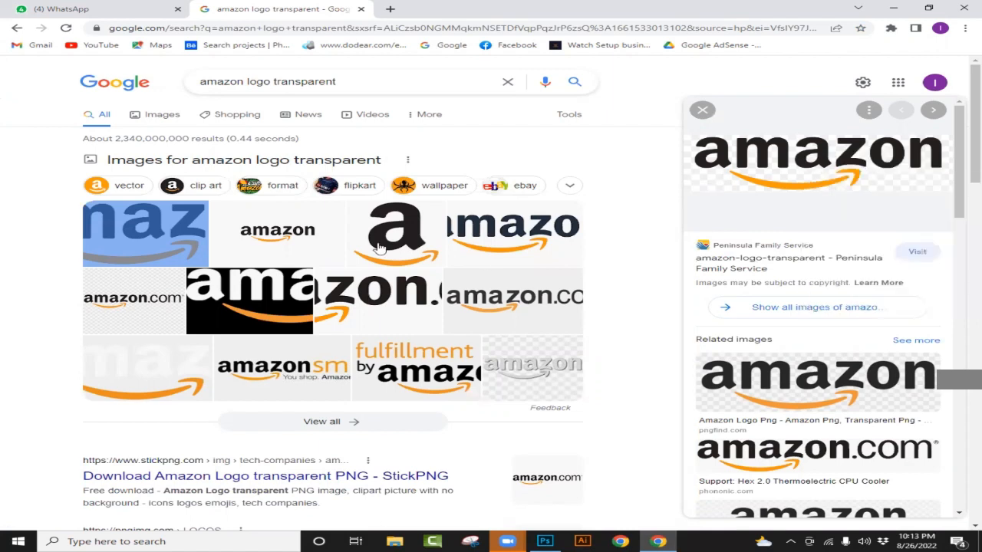
{"action": "left_click", "coordinate": [547, 541]}
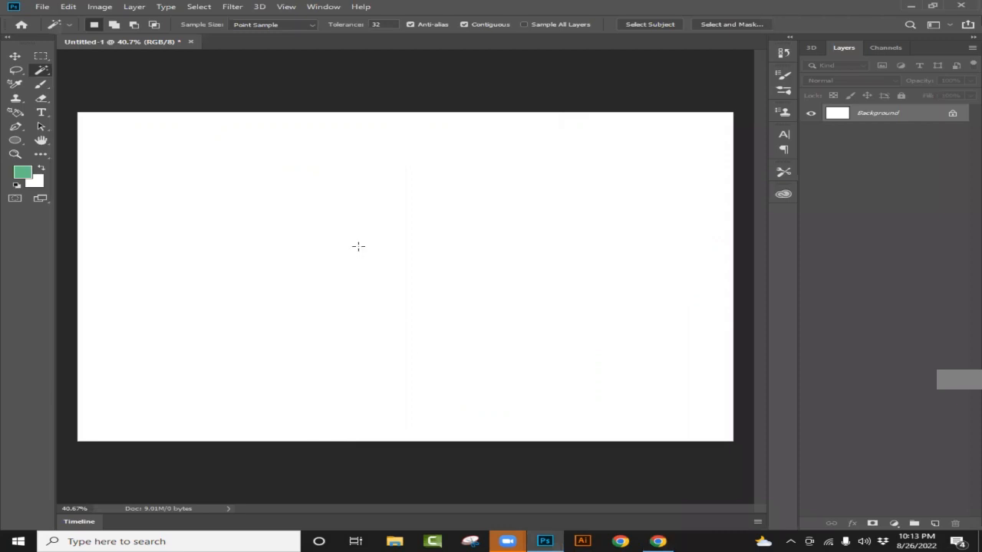
{"action": "key", "text": "ctrl+v"}
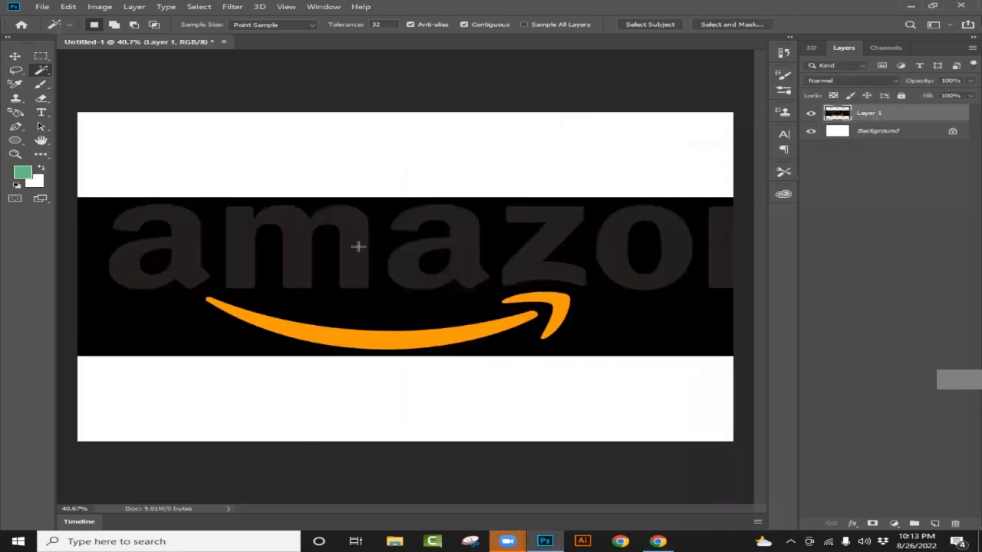
{"action": "scroll", "coordinate": [413, 211], "scroll_direction": "down", "scroll_amount": 2}
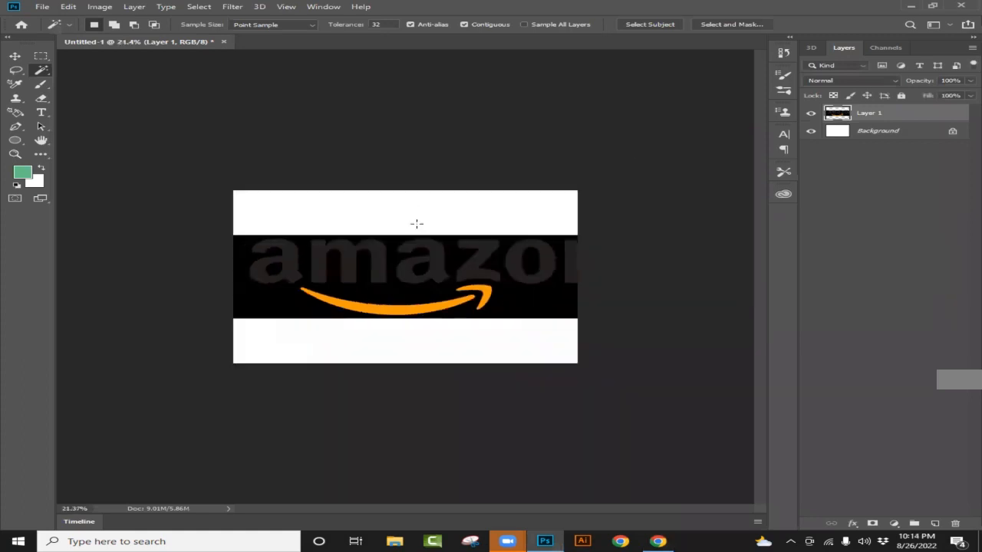
- Scale the pasted Amazon logo down to about 60.57% and center it horizontally on the canvas
{"action": "scroll", "coordinate": [455, 281], "scroll_direction": "up", "scroll_amount": 1}
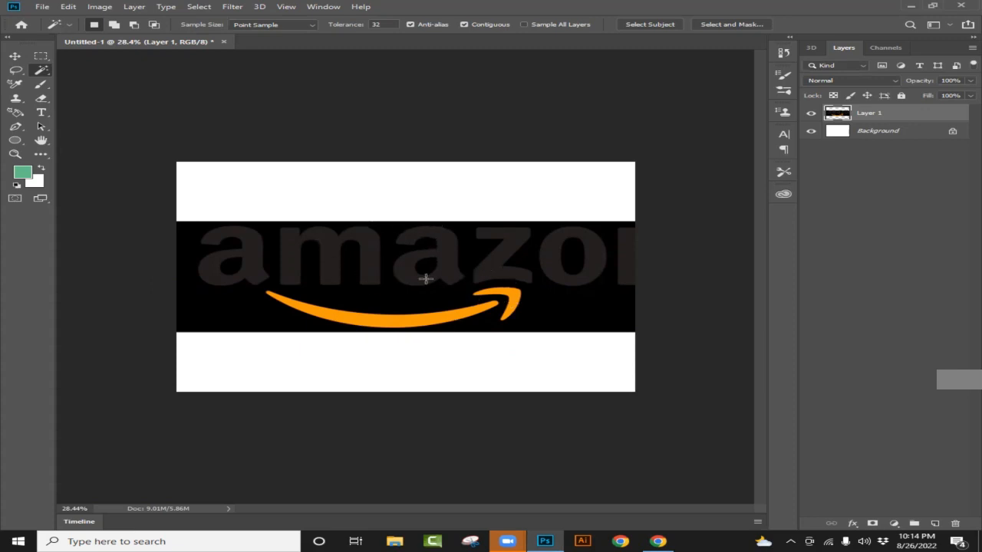
{"action": "key", "text": "ctrl+t"}
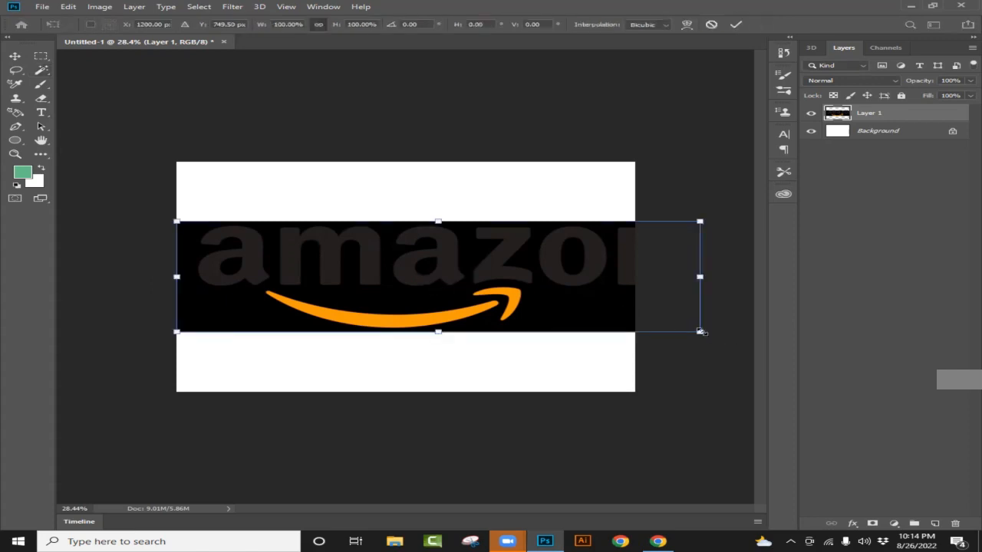
{"action": "left_click_drag", "start_coordinate": [703, 335], "coordinate": [495, 284]}
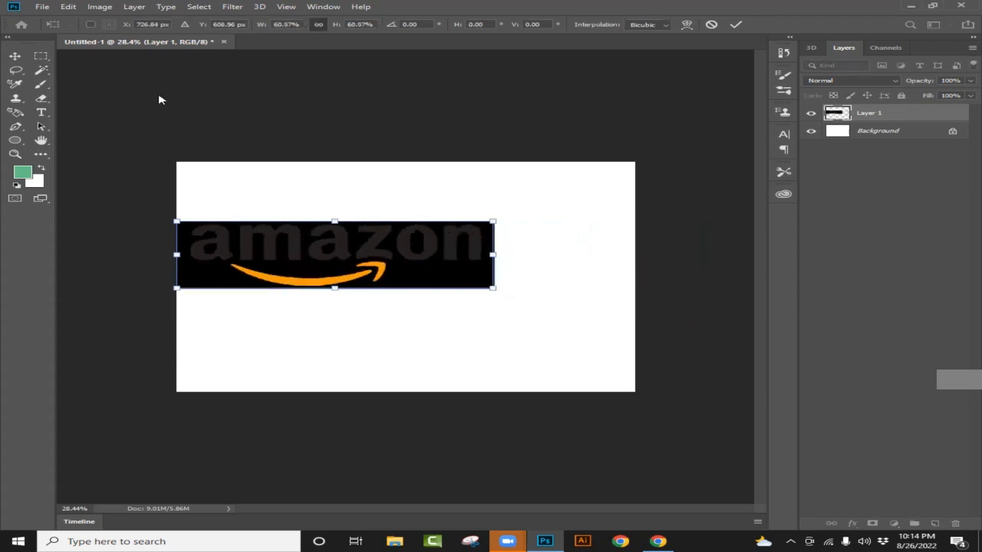
{"action": "left_click", "coordinate": [15, 56]}
{"action": "left_click_drag", "start_coordinate": [323, 254], "coordinate": [393, 263]}
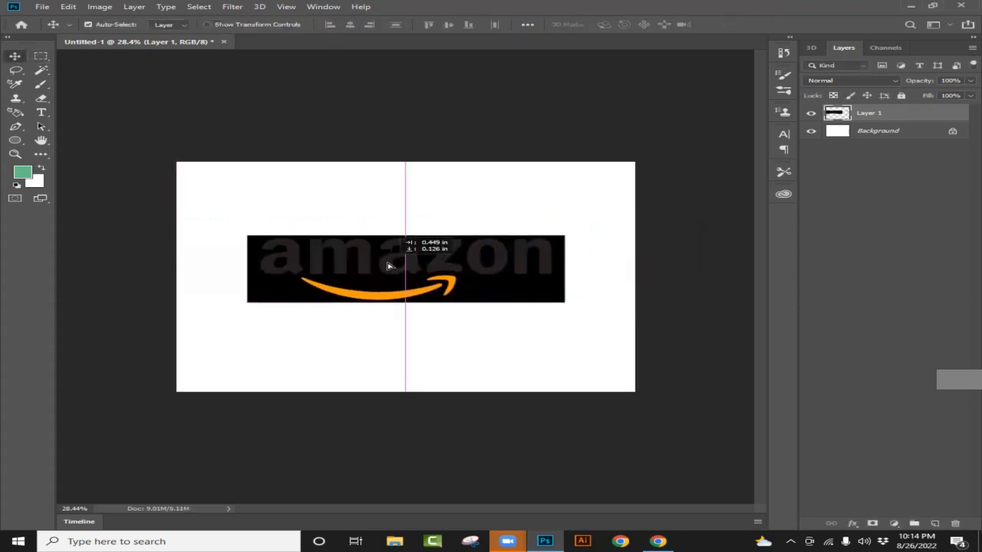
- Select all the amazon letters, the orange smile and its arrowhead with the Magic Wand tool, adding each shape to the selection
{"action": "key", "text": "ctrl+0"}
{"action": "scroll", "coordinate": [471, 286], "scroll_direction": "up", "scroll_amount": 2}
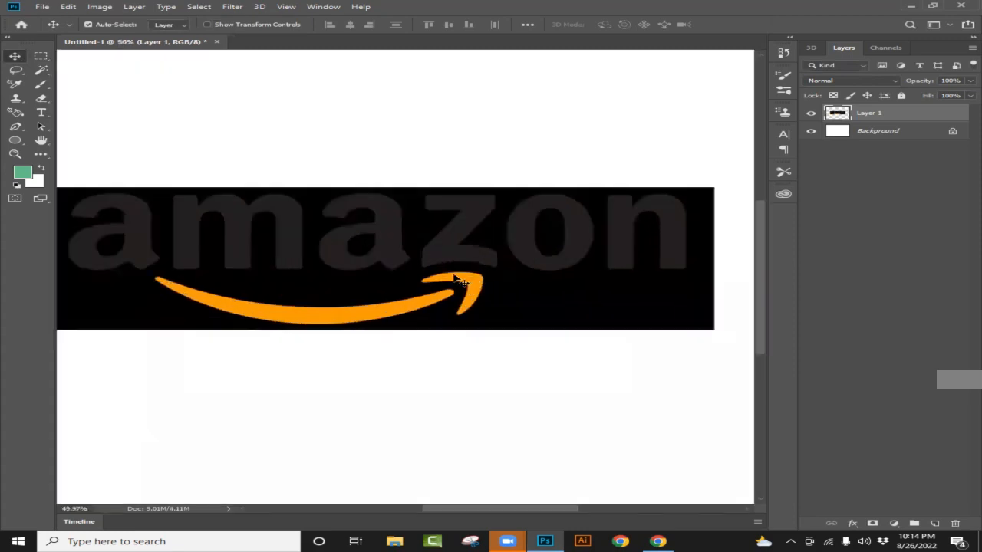
{"action": "scroll", "coordinate": [469, 282], "scroll_direction": "down", "scroll_amount": 1}
{"action": "mouse_move", "coordinate": [511, 508]}
{"action": "left_mouse_down"}
{"action": "mouse_move", "coordinate": [500, 510]}
{"action": "mouse_move", "coordinate": [512, 508]}
{"action": "left_mouse_up"}
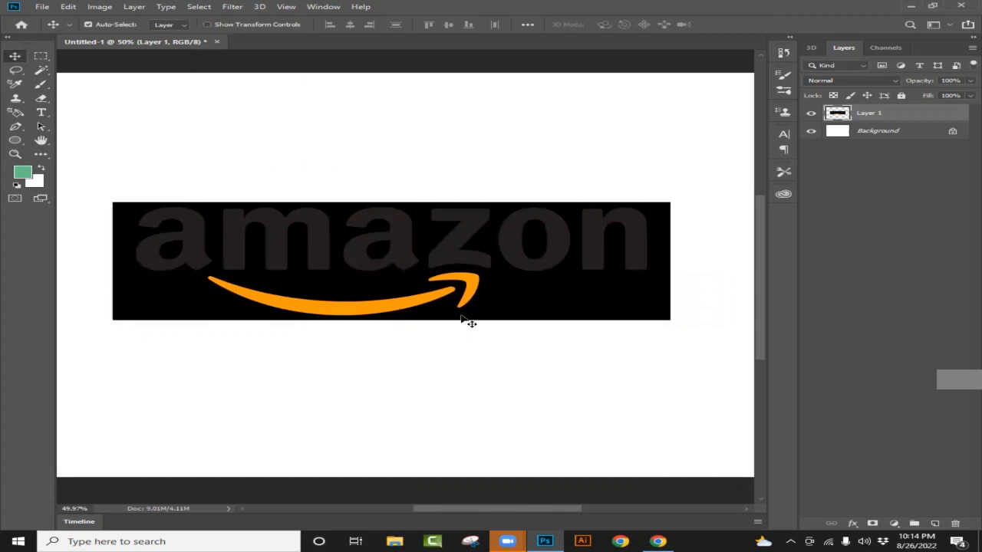
{"action": "scroll", "coordinate": [460, 316], "scroll_direction": "up", "scroll_amount": 1}
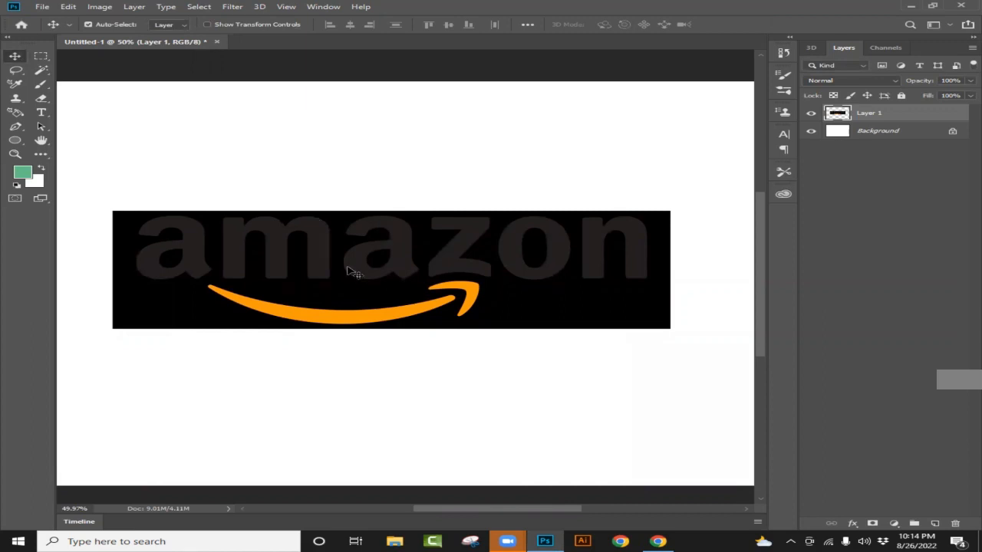
{"action": "left_click", "coordinate": [40, 69]}
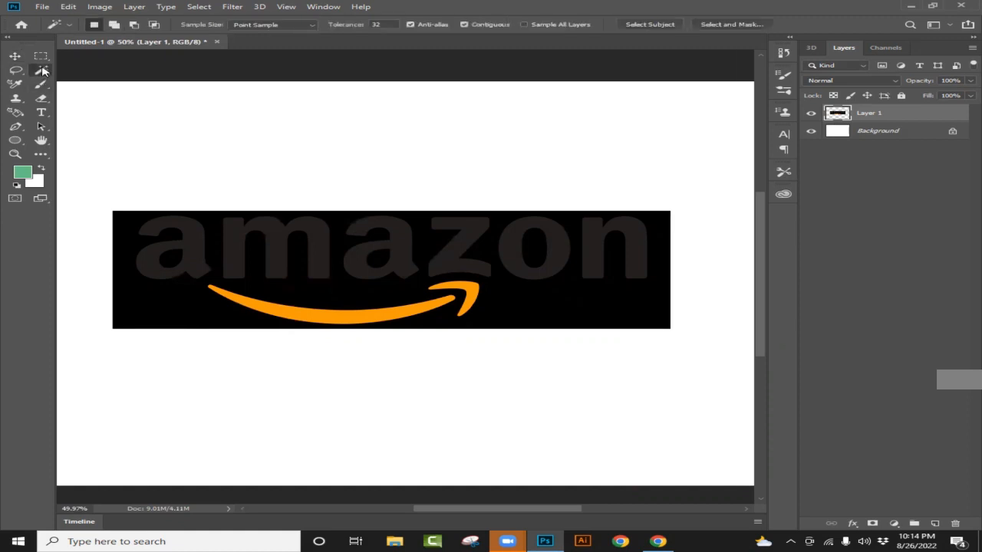
{"action": "right_click", "coordinate": [42, 71]}
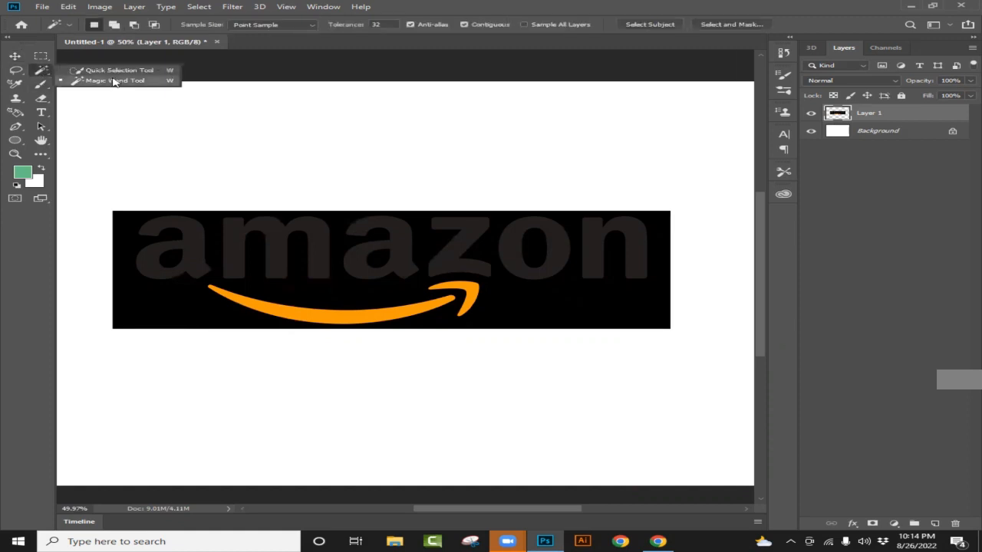
{"action": "left_click", "coordinate": [113, 80]}
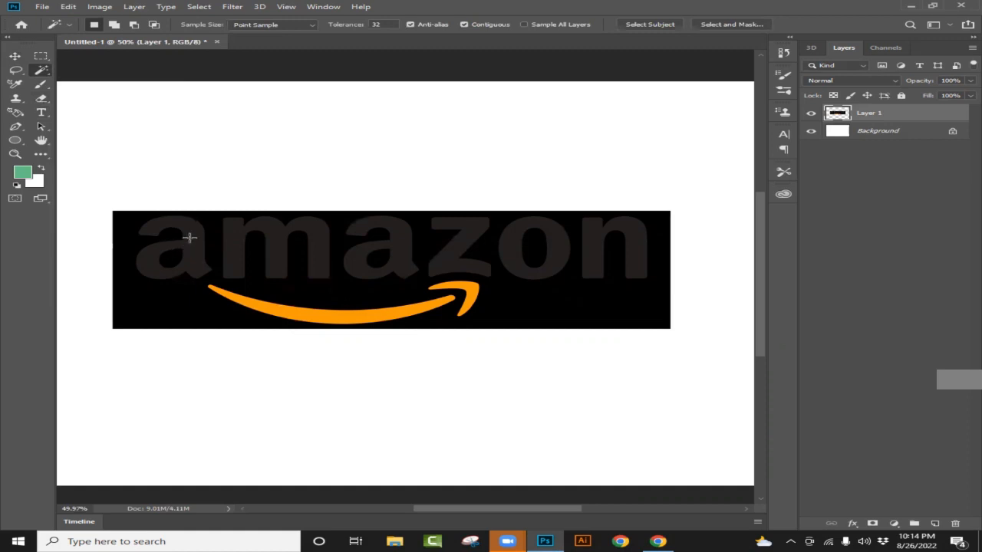
{"action": "key", "text": "shift"}
{"action": "left_click", "coordinate": [233, 246]}
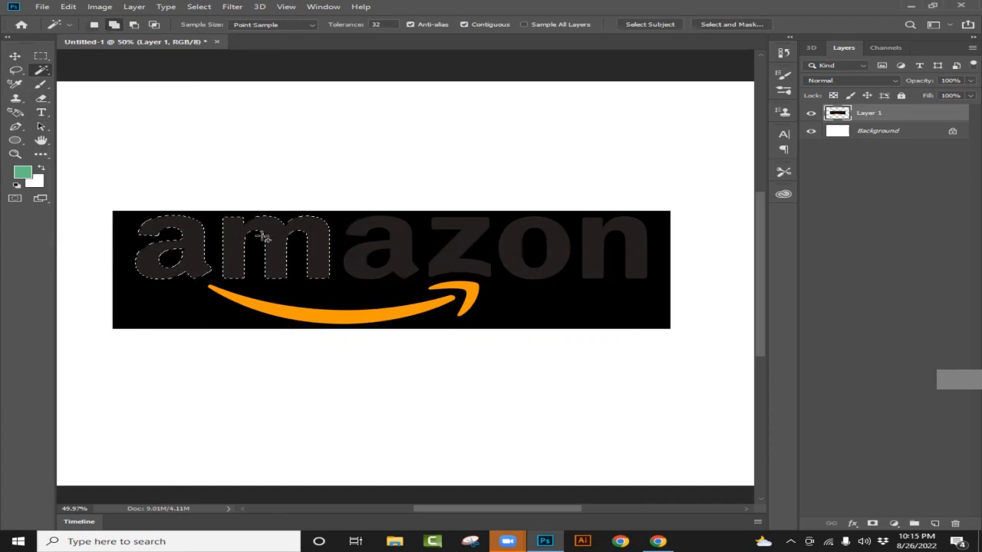
{"action": "left_click", "coordinate": [397, 239]}
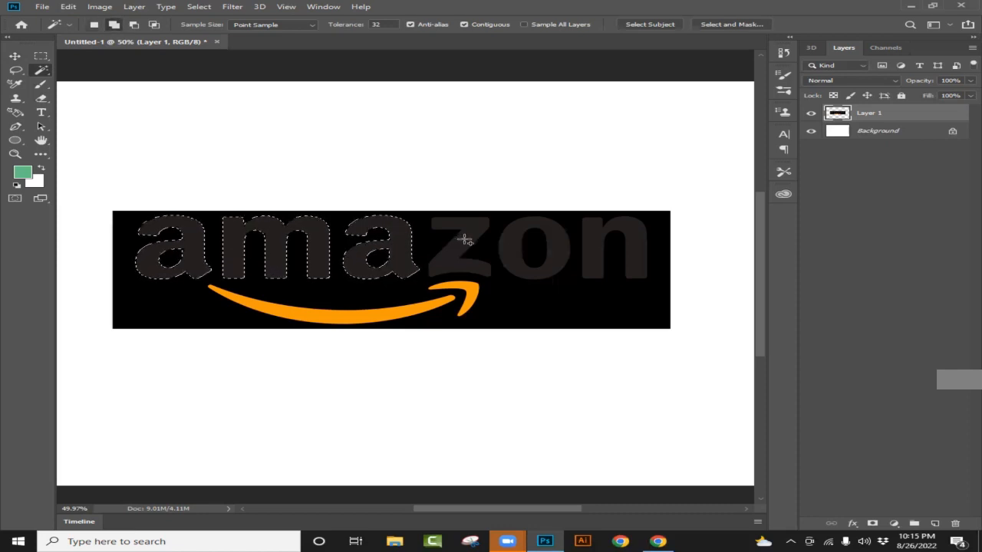
{"action": "left_click", "coordinate": [469, 242]}
{"action": "left_click", "coordinate": [516, 238], "text": "shift"}
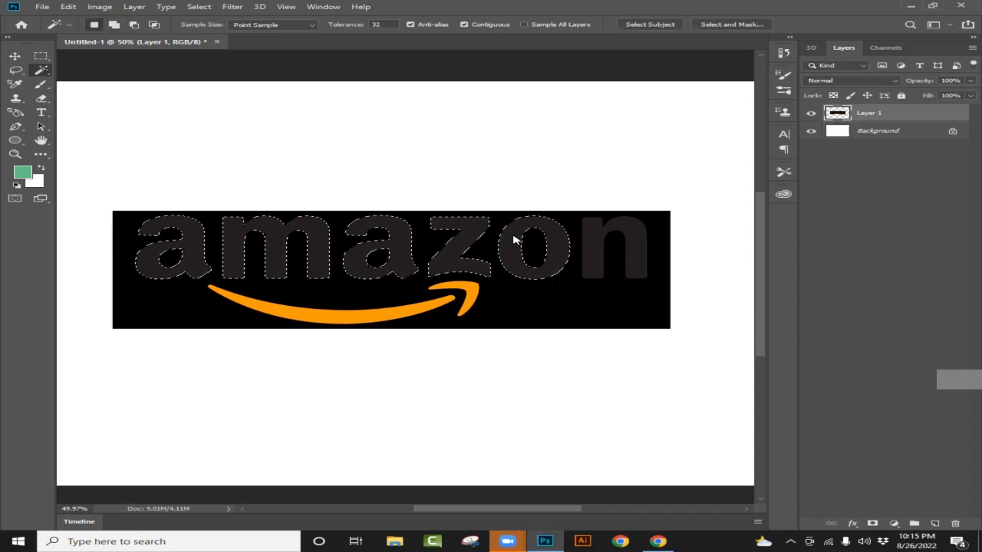
{"action": "left_click", "coordinate": [596, 241], "text": "shift"}
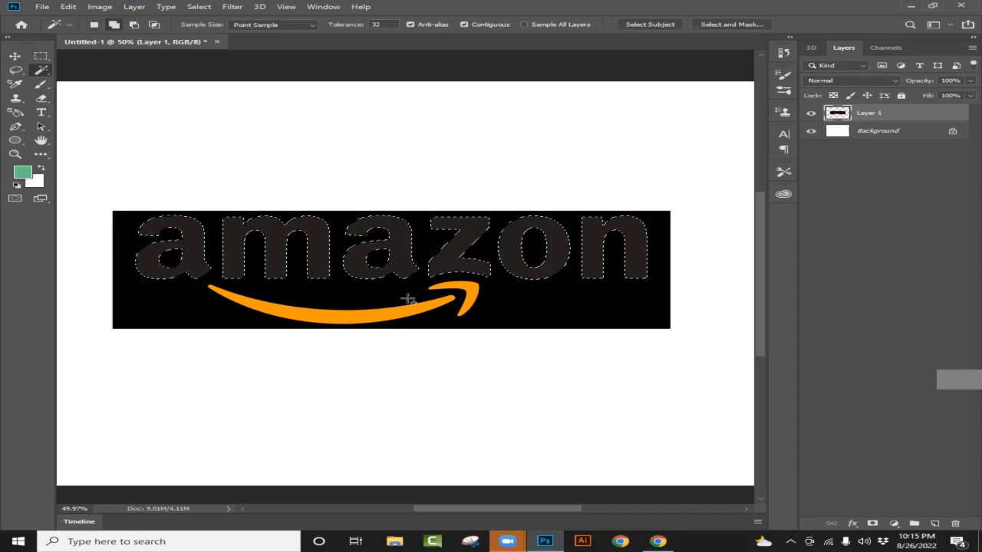
{"action": "left_click", "coordinate": [332, 319], "text": "shift"}
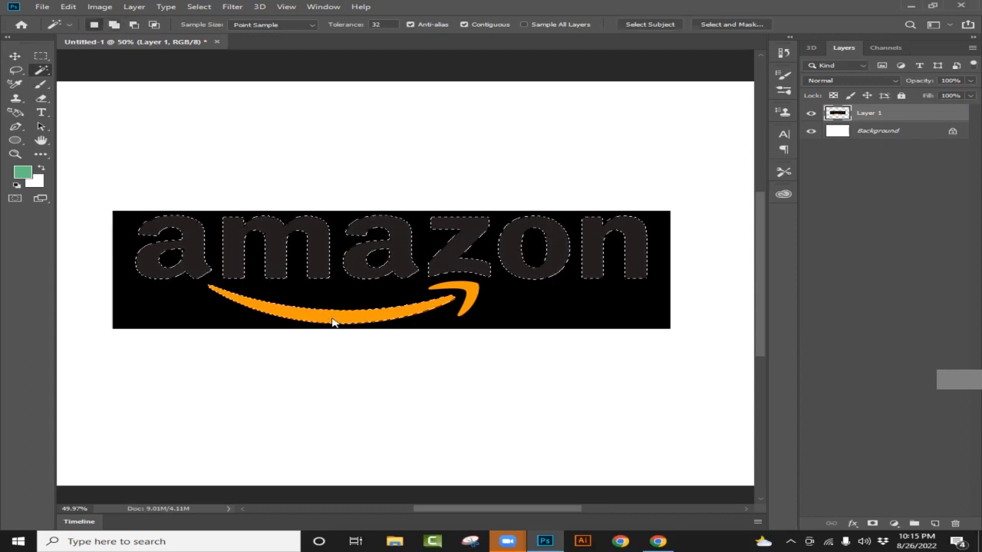
{"action": "left_click", "coordinate": [476, 292], "text": "shift"}
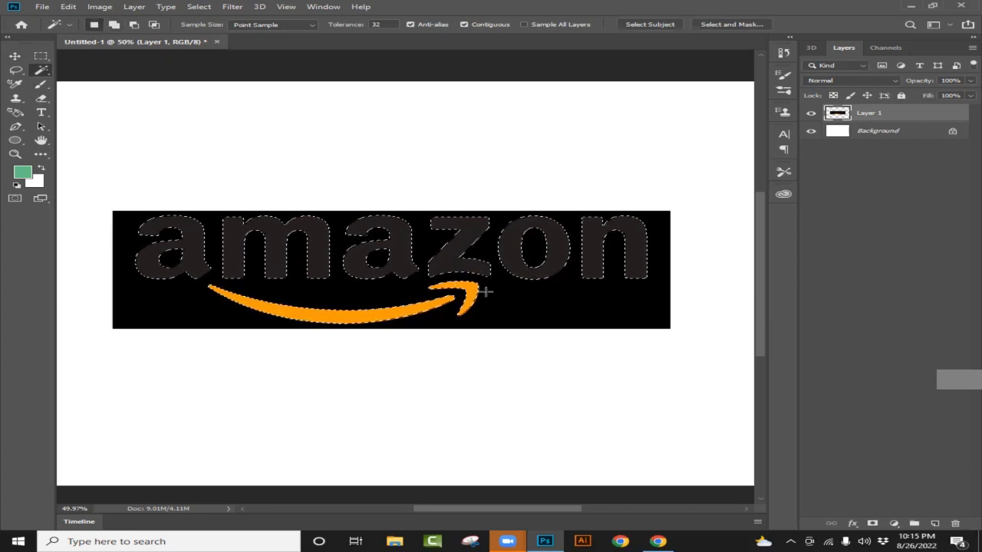
- Copy the selected logo shapes to a new layer and hide the original Layer 1 with the black background
{"action": "scroll", "coordinate": [486, 292], "scroll_direction": "up", "scroll_amount": 2}
{"action": "scroll", "coordinate": [495, 292], "scroll_direction": "down", "scroll_amount": 2}
{"action": "scroll", "coordinate": [499, 293], "scroll_direction": "up", "scroll_amount": 3}
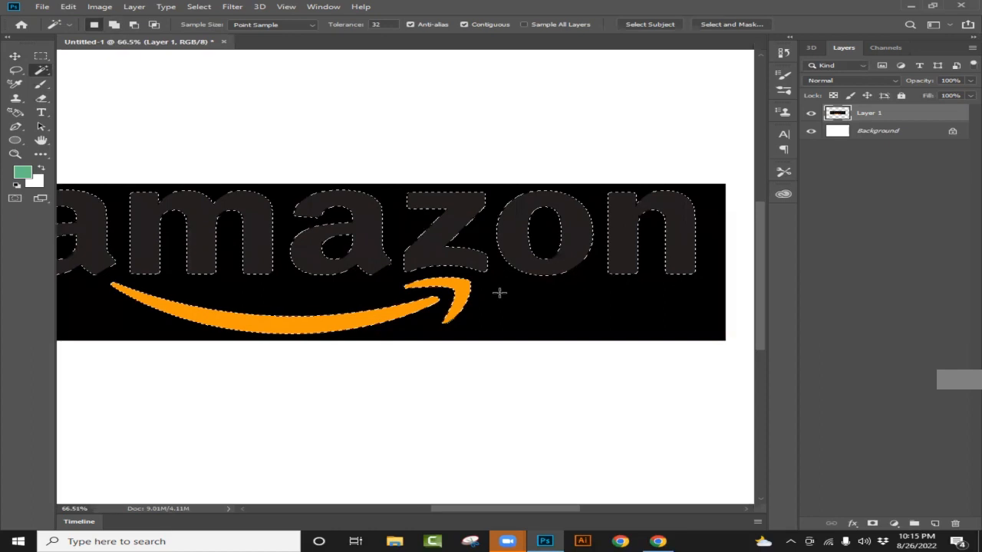
{"action": "scroll", "coordinate": [499, 293], "scroll_direction": "down", "scroll_amount": 1}
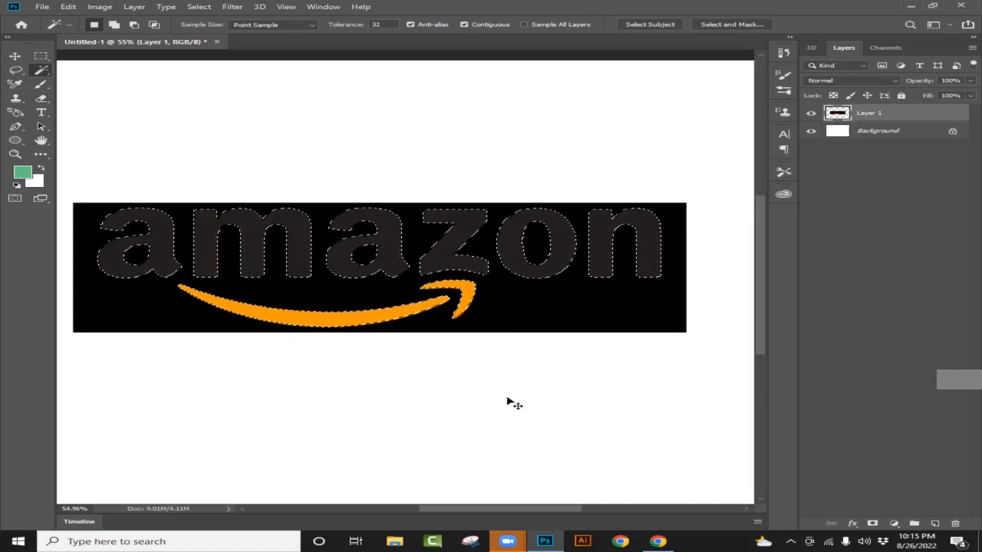
{"action": "key", "text": "ctrl+j"}
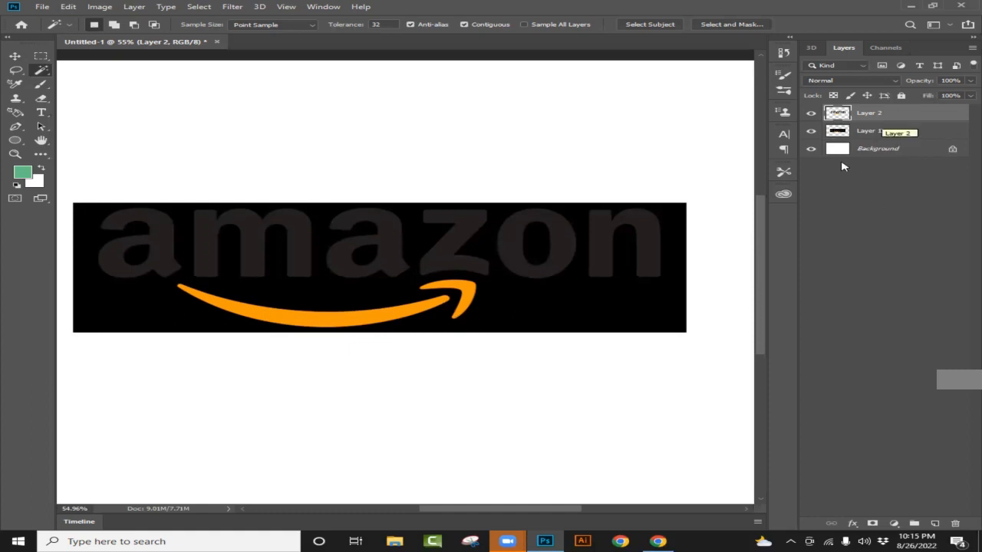
{"action": "left_click", "coordinate": [811, 132]}
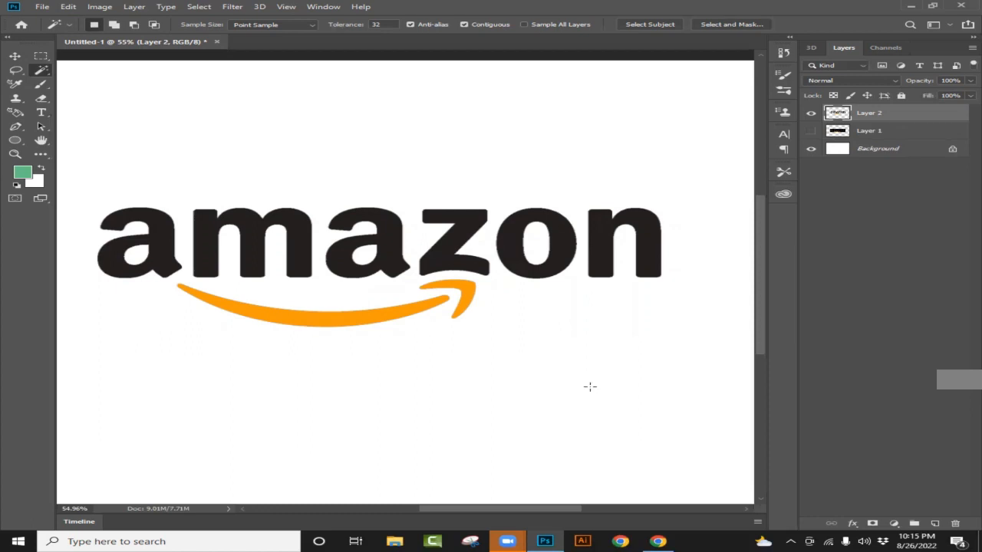
- Move the extracted logo slightly down and right on the canvas with the Move tool
{"action": "left_click", "coordinate": [15, 57]}
{"action": "left_click_drag", "start_coordinate": [310, 243], "coordinate": [339, 251]}
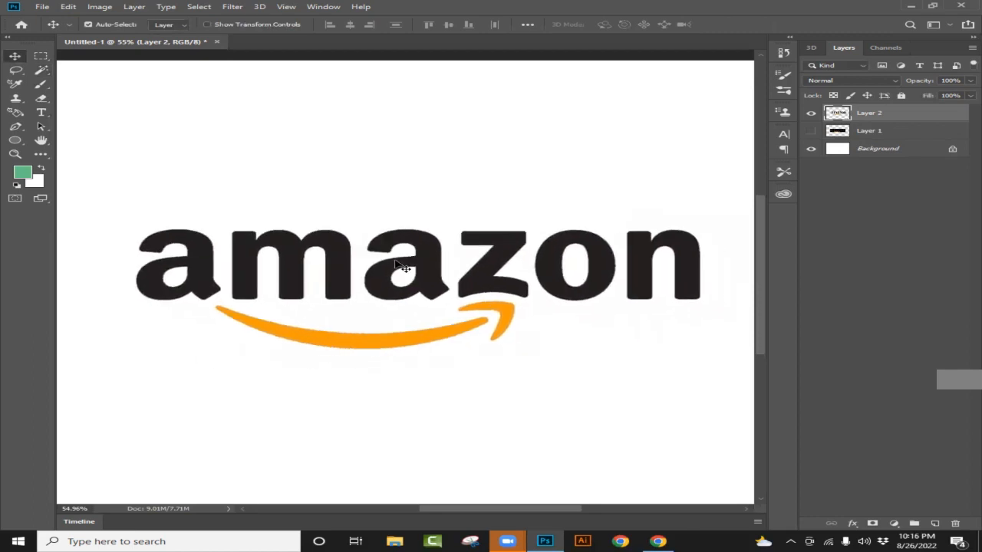
{"action": "left_click_drag", "start_coordinate": [396, 263], "coordinate": [375, 262]}
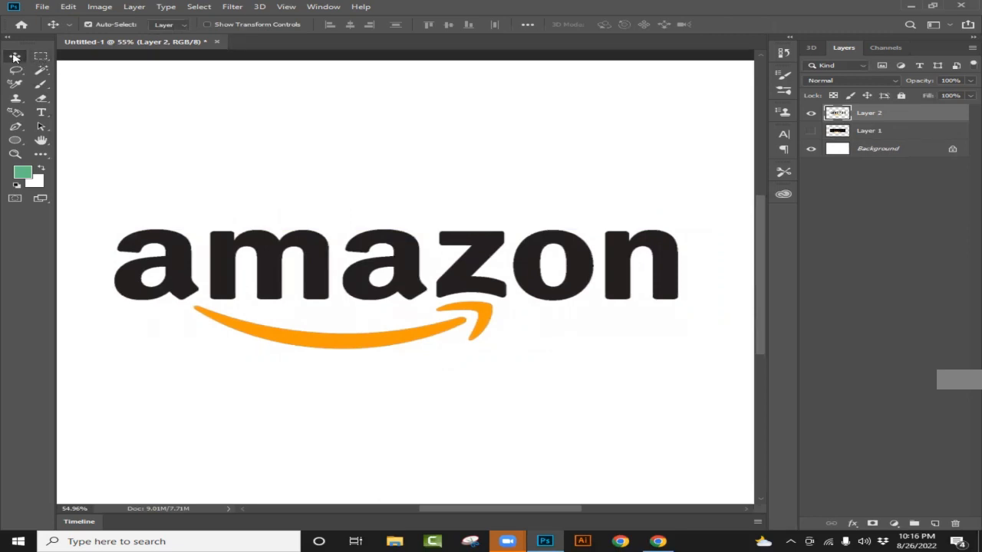
{"action": "left_click_drag", "start_coordinate": [339, 248], "coordinate": [424, 268]}
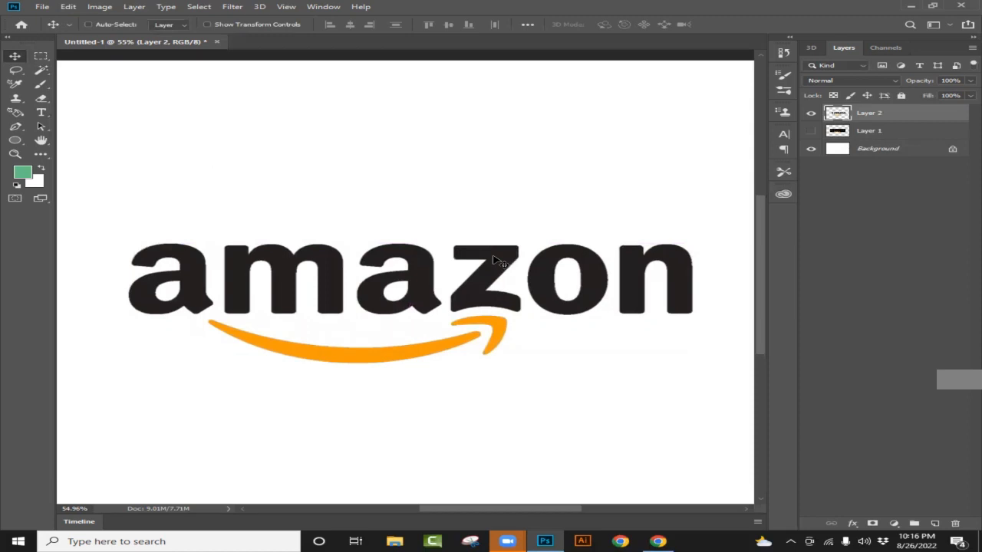
- Scale the extracted logo on Layer 2 proportionally down to about 69.21%
{"action": "key", "text": "ctrl+t"}
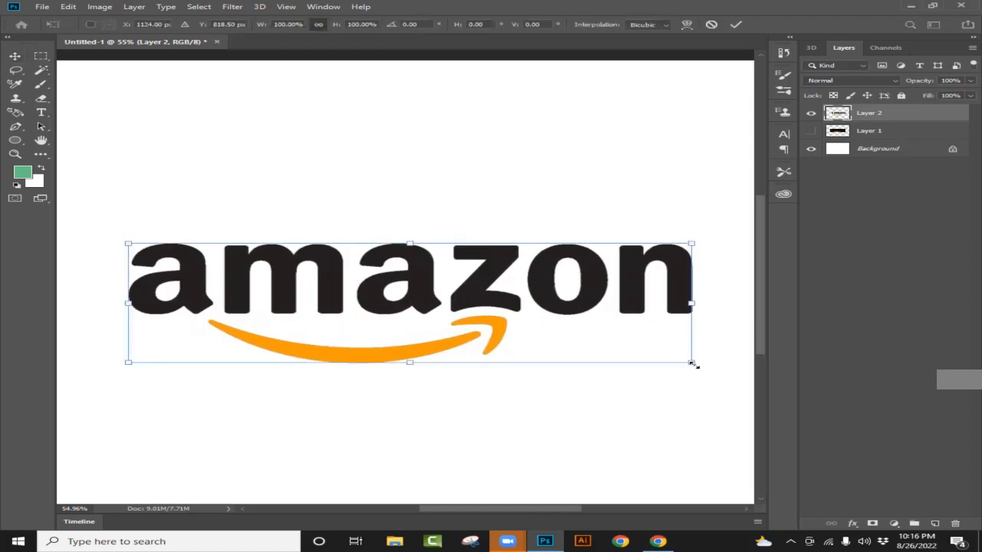
{"action": "left_click_drag", "start_coordinate": [690, 362], "coordinate": [608, 330]}
{"action": "key", "text": "ctrl+0"}
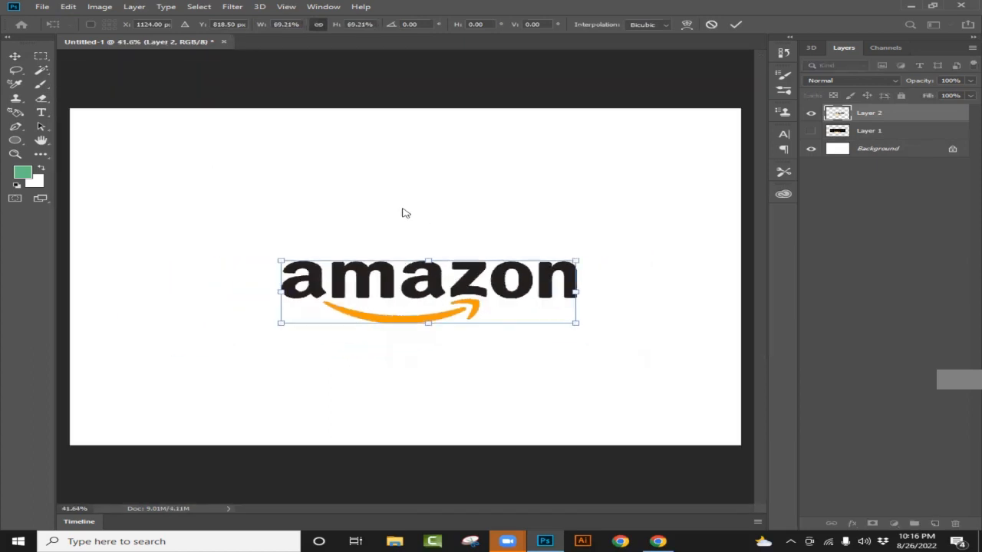
{"action": "key", "text": "alt+space"}
{"action": "key", "text": "Return"}
{"action": "left_click_drag", "start_coordinate": [418, 284], "coordinate": [379, 228]}
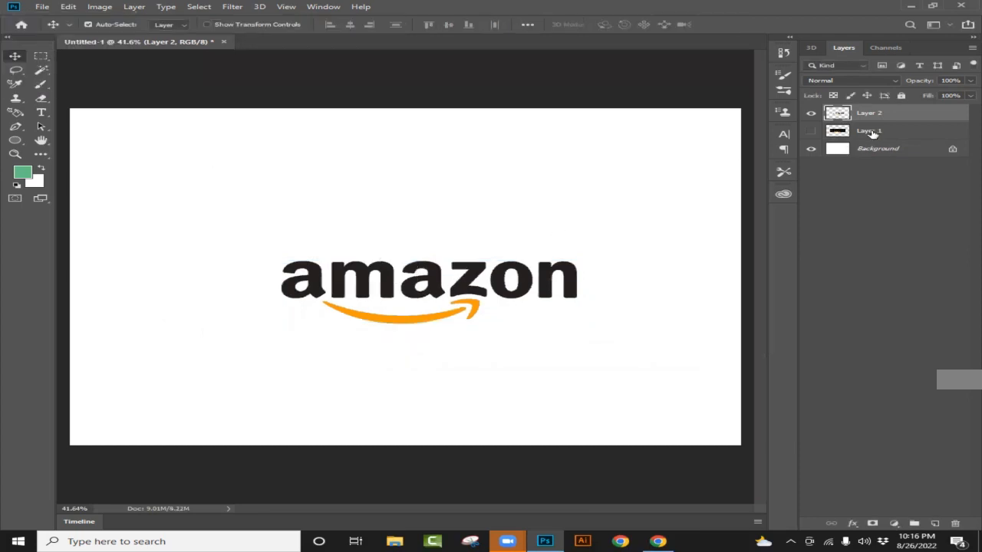
- Delete the original Layer 1 and move the extracted logo to the upper-left area of the canvas
{"action": "left_click", "coordinate": [811, 132]}
{"action": "left_click", "coordinate": [808, 132]}
{"action": "left_click", "coordinate": [808, 131]}
{"action": "left_click", "coordinate": [811, 114]}
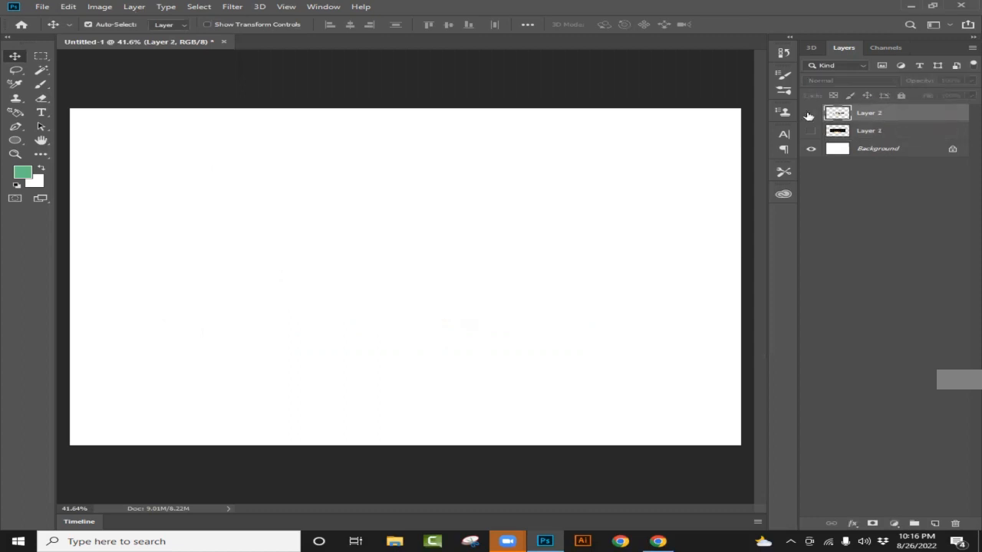
{"action": "left_click_drag", "start_coordinate": [914, 133], "coordinate": [956, 522]}
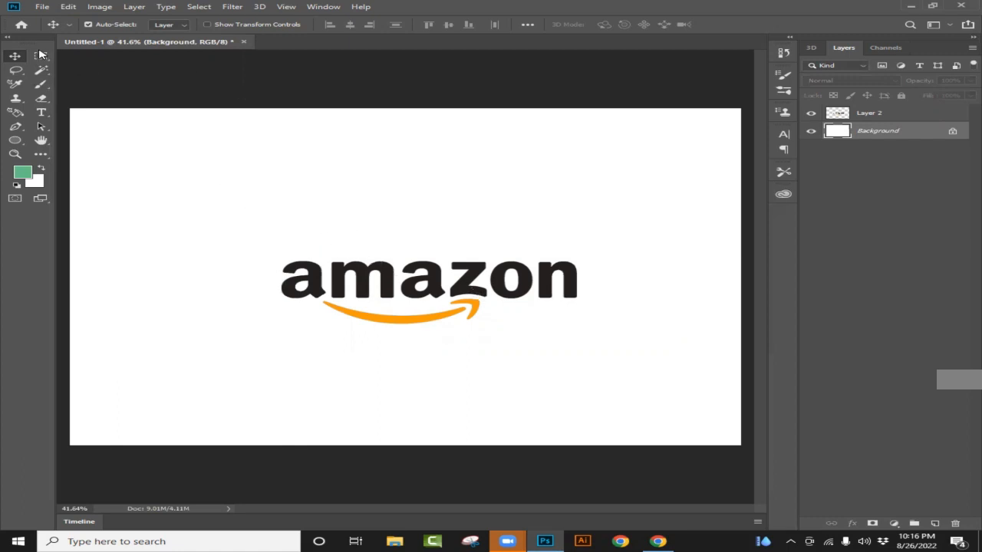
{"action": "left_click_drag", "start_coordinate": [415, 282], "coordinate": [247, 239]}
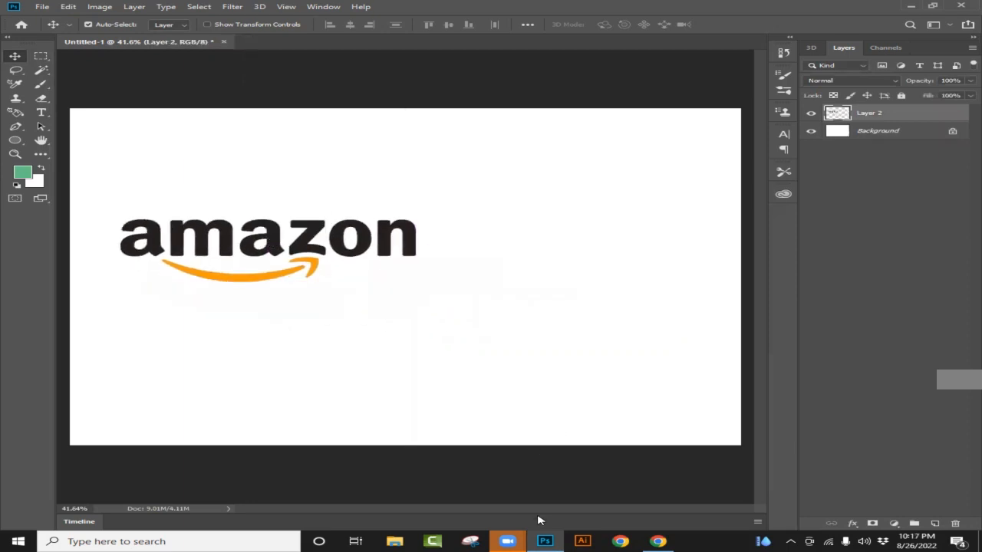
- Switch to Chrome and search Google for "FACEBOOK logo transparent"
{"action": "left_click", "coordinate": [659, 542]}
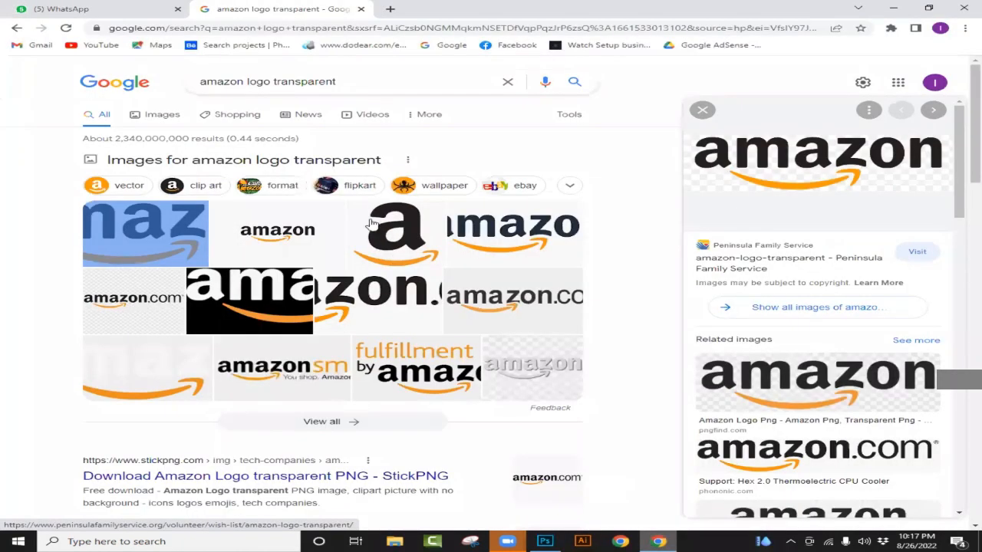
{"action": "left_click", "coordinate": [246, 81]}
{"action": "key", "text": "BackSpace"}
{"action": "key", "text": "BackSpace"}
{"action": "key", "text": "BackSpace"}
{"action": "key", "text": "BackSpace"}
{"action": "key", "text": "BackSpace"}
{"action": "key", "text": "BackSpace"}
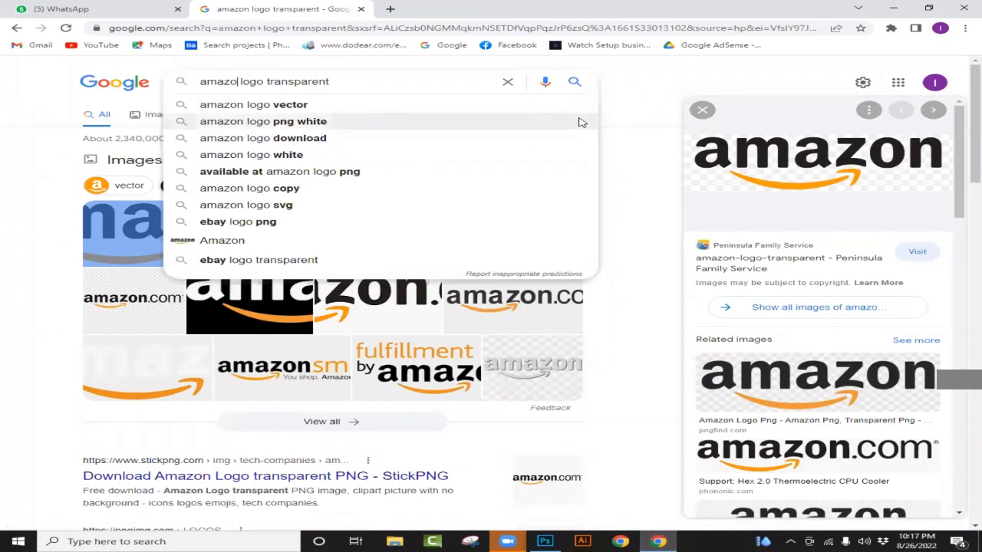
{"action": "type", "text": "FACEBOOK"}
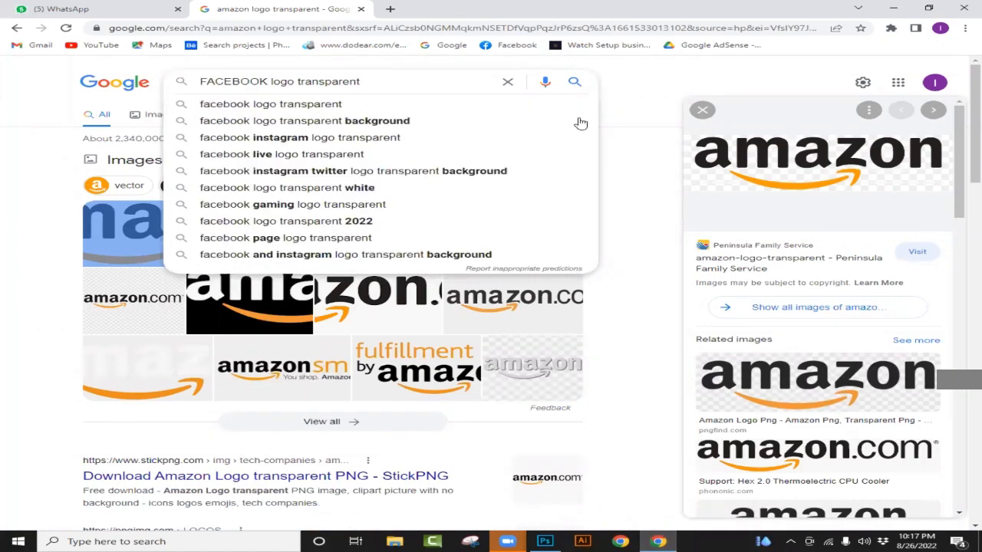
{"action": "key", "text": "Return"}
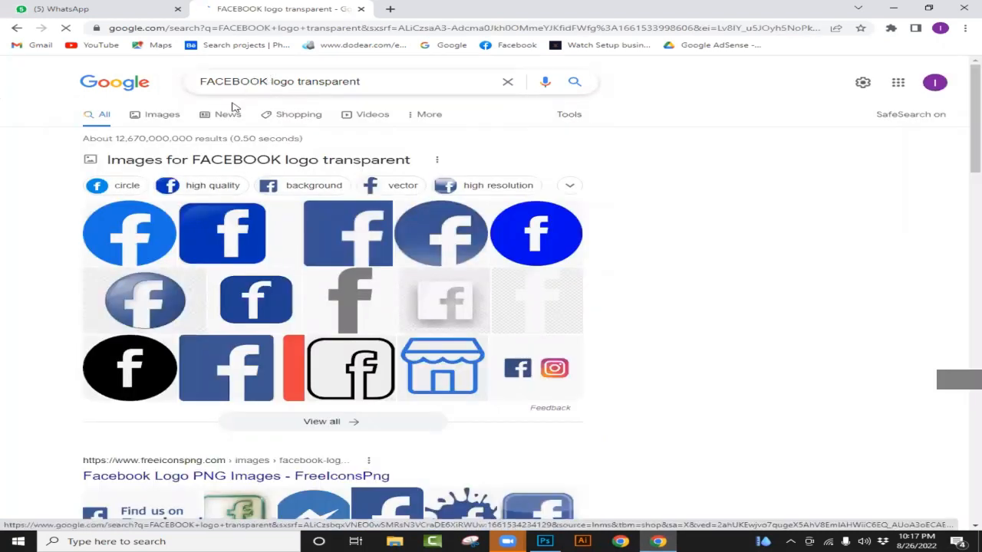
- Browse the Facebook logo image results and open the preview of Pnggrid's round dark-blue Transparent Background Facebook Logo
{"action": "left_click", "coordinate": [141, 234]}
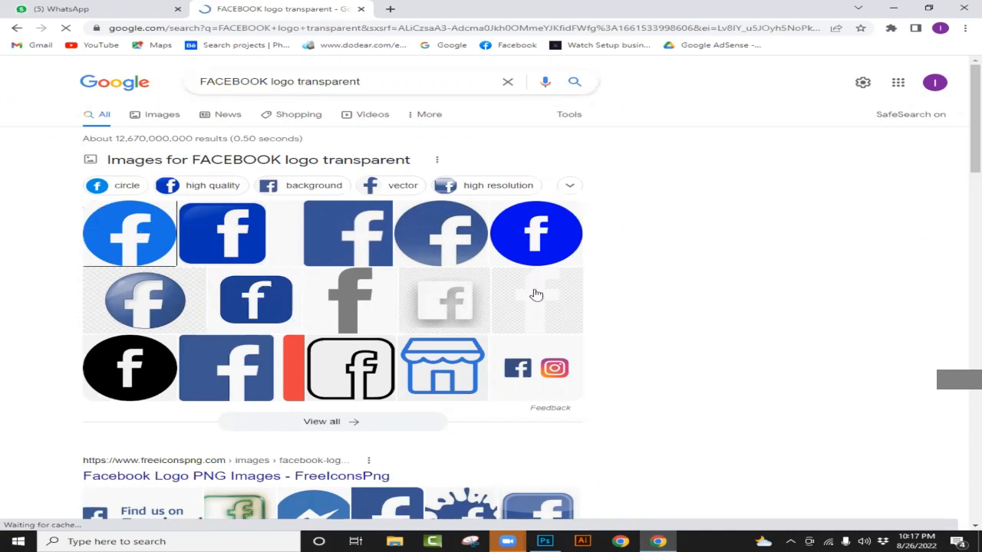
{"action": "scroll", "coordinate": [536, 294], "scroll_direction": "down", "scroll_amount": 3}
{"action": "scroll", "coordinate": [371, 280], "scroll_direction": "up", "scroll_amount": 3}
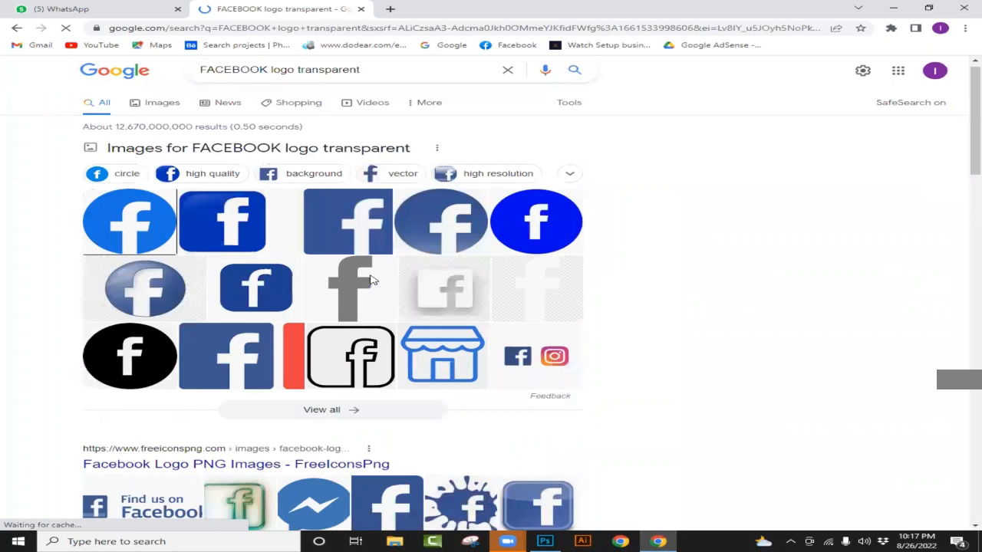
{"action": "left_click", "coordinate": [371, 281]}
{"action": "scroll", "coordinate": [371, 281], "scroll_direction": "down", "scroll_amount": 3}
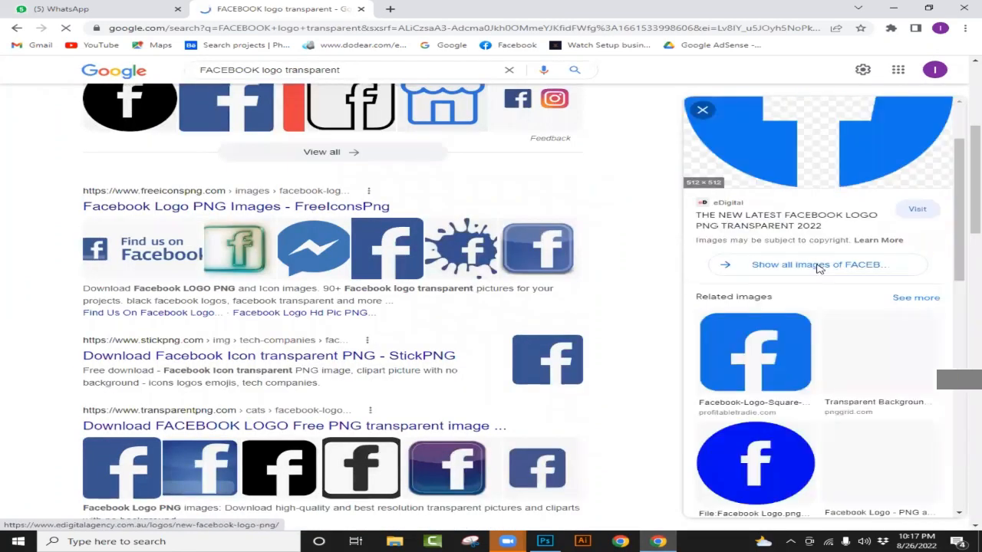
{"action": "scroll", "coordinate": [815, 272], "scroll_direction": "down", "scroll_amount": 2}
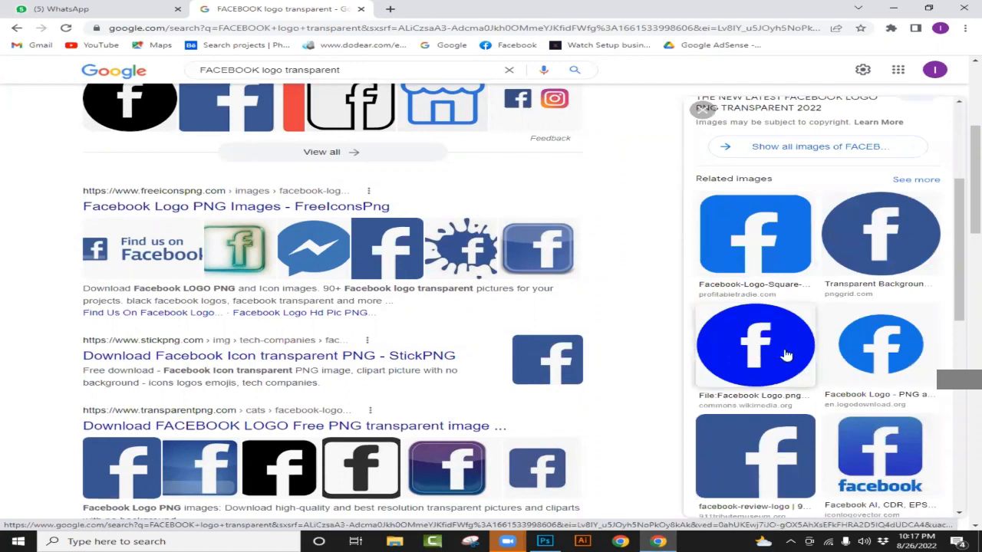
{"action": "scroll", "coordinate": [787, 354], "scroll_direction": "up", "scroll_amount": 2}
{"action": "scroll", "coordinate": [782, 349], "scroll_direction": "up", "scroll_amount": 2}
{"action": "scroll", "coordinate": [861, 353], "scroll_direction": "down", "scroll_amount": 2}
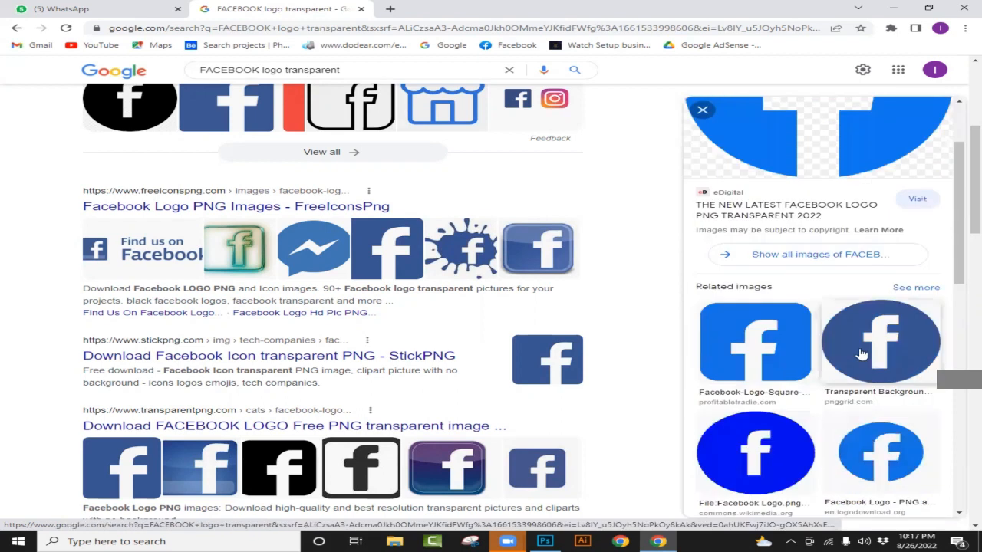
{"action": "left_click", "coordinate": [862, 352]}
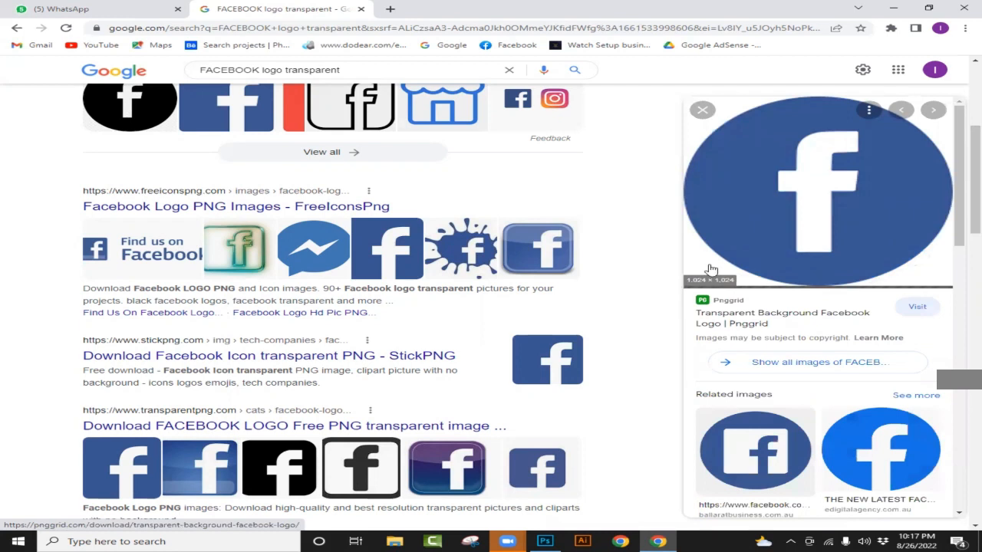
- Copy the previewed Facebook logo image, switch to Photoshop and paste it into the Untitled-1 document
{"action": "right_click", "coordinate": [764, 208]}
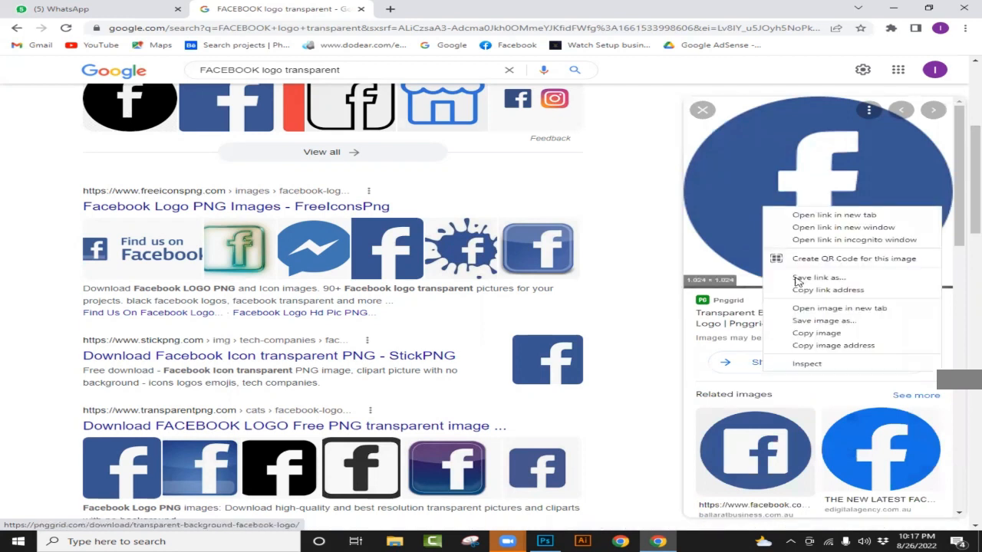
{"action": "left_click", "coordinate": [819, 333]}
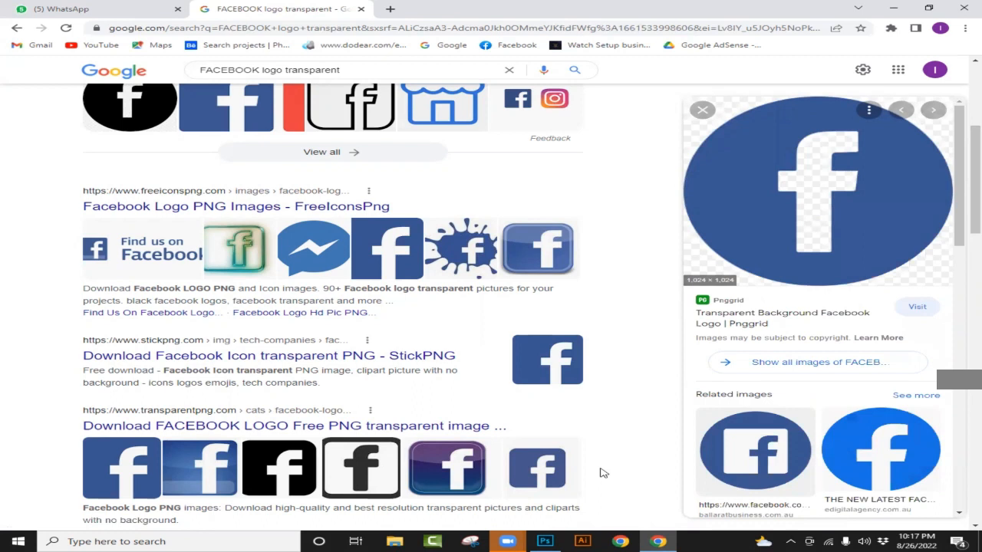
{"action": "left_click", "coordinate": [543, 541]}
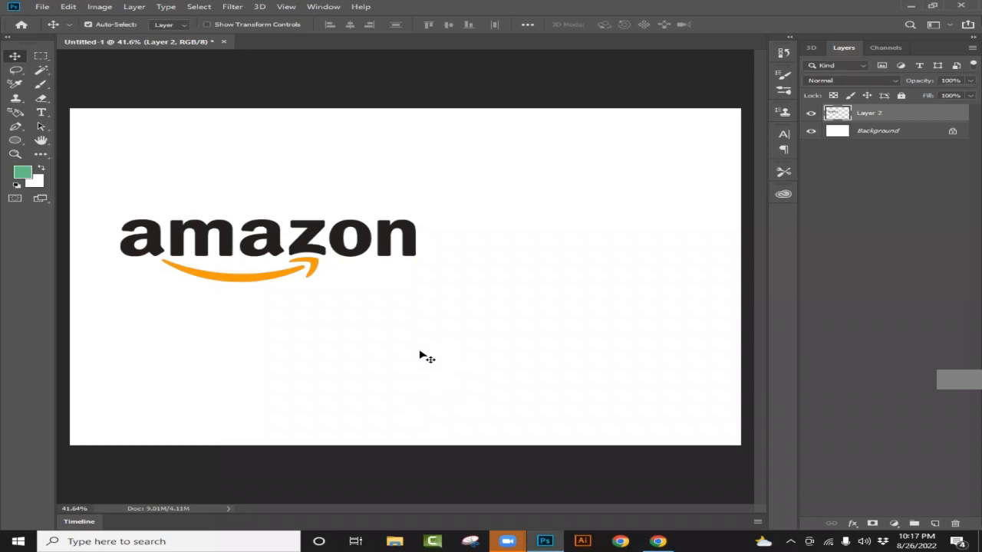
{"action": "key", "text": "ctrl+v"}
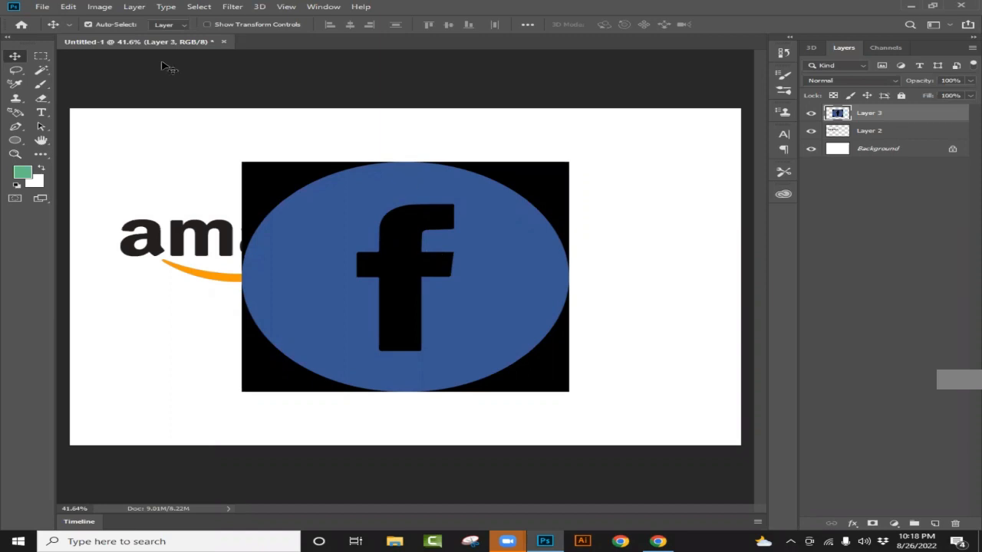
- Select the blue area of the Facebook logo with the Magic Wand tool and copy it to a new layer
{"action": "left_click", "coordinate": [41, 72]}
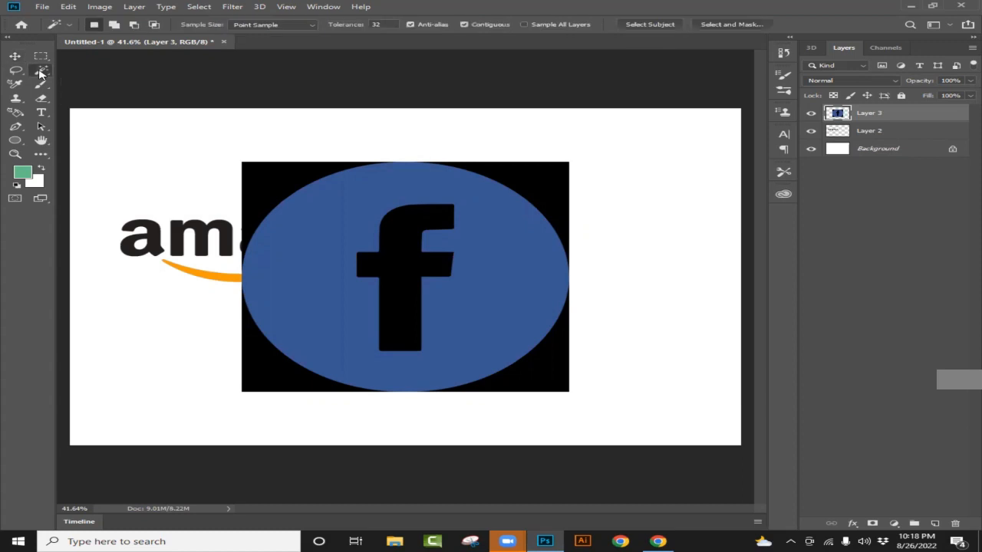
{"action": "right_click", "coordinate": [41, 72]}
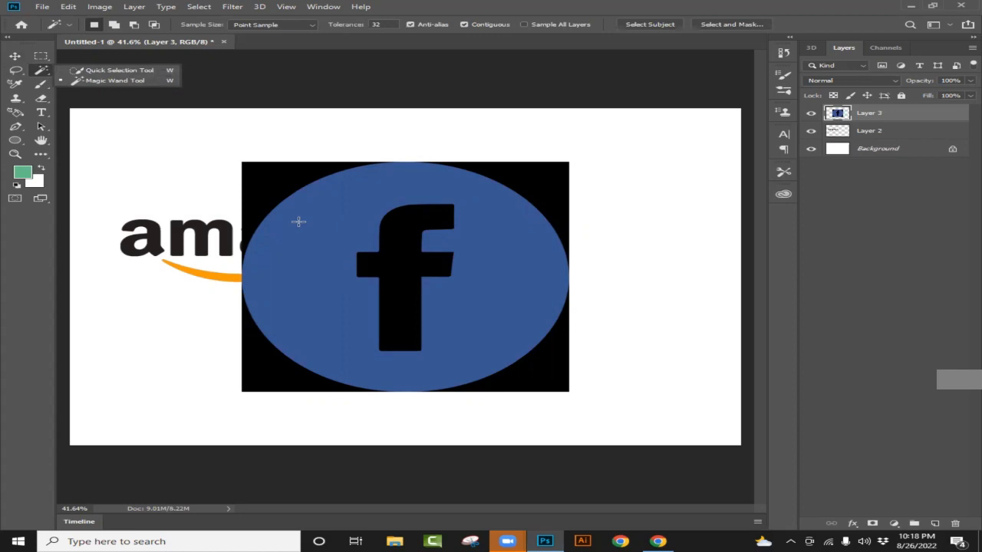
{"action": "left_click", "coordinate": [125, 81]}
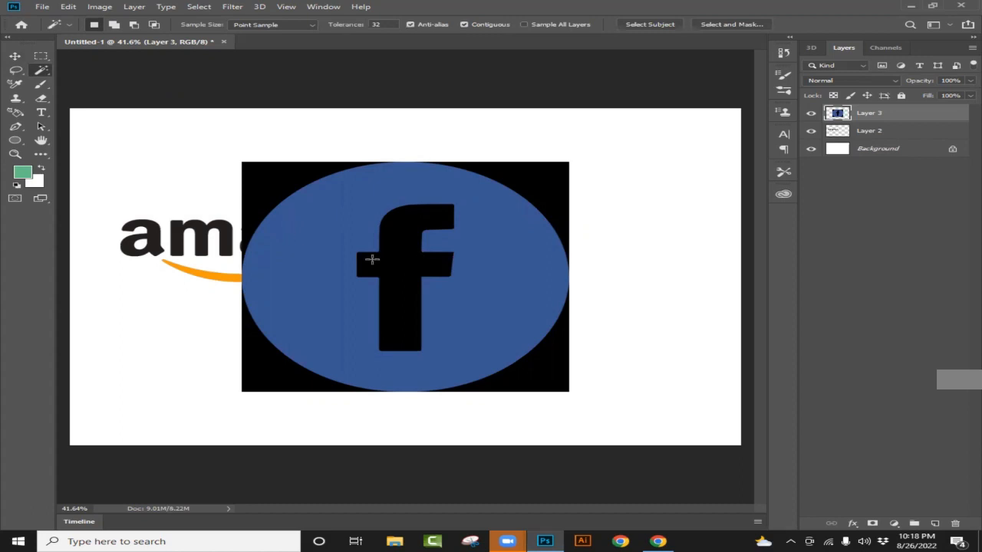
{"action": "left_click", "coordinate": [333, 229]}
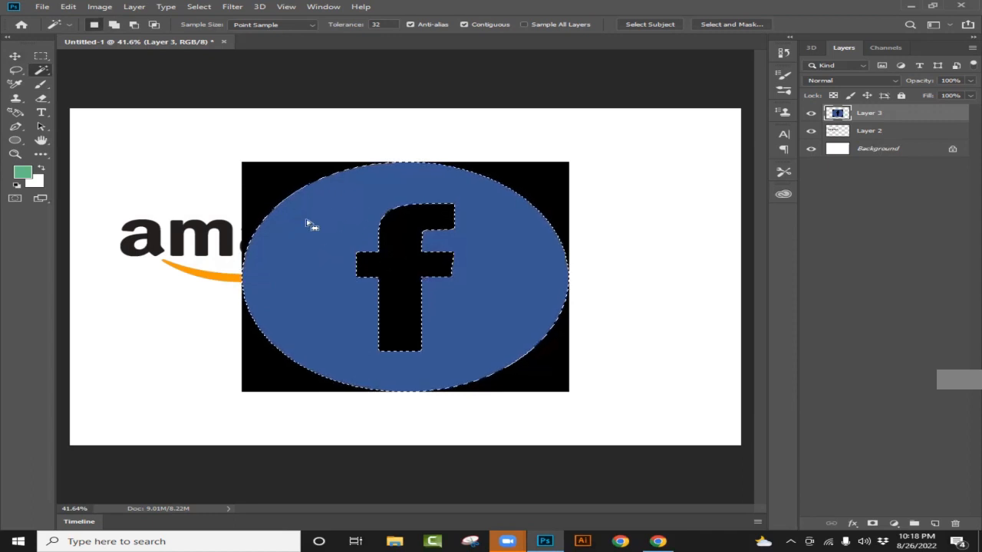
{"action": "scroll", "coordinate": [467, 289], "scroll_direction": "up", "scroll_amount": 1}
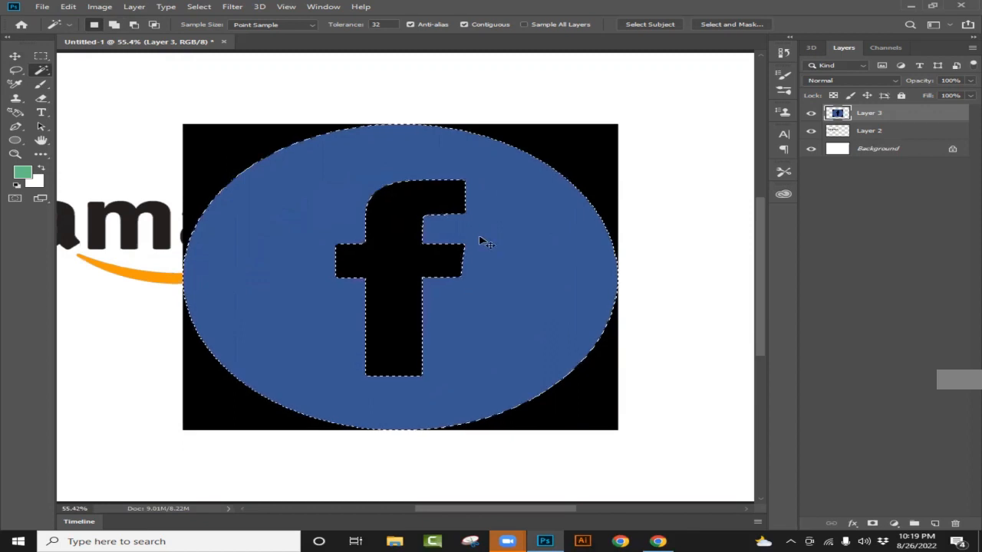
{"action": "key", "text": "ctrl+j"}
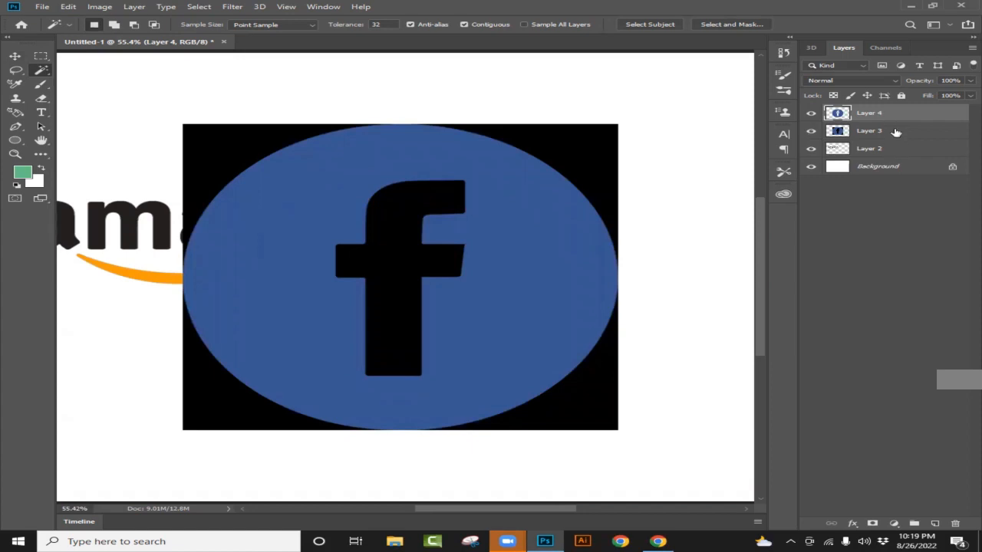
- Hide Layer 3 with the black background and move the extracted Facebook logo to the right side of the canvas
{"action": "left_click", "coordinate": [820, 132]}
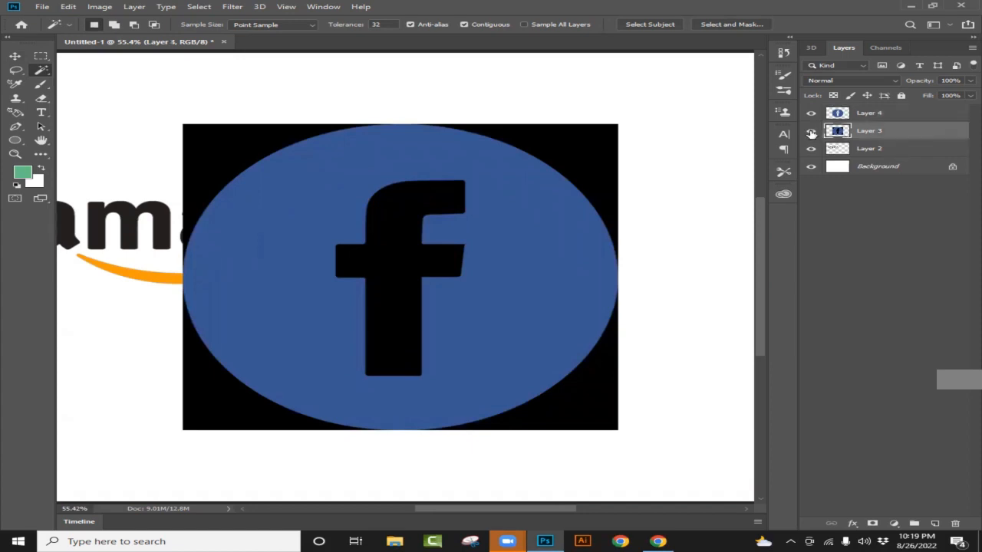
{"action": "left_click", "coordinate": [811, 132]}
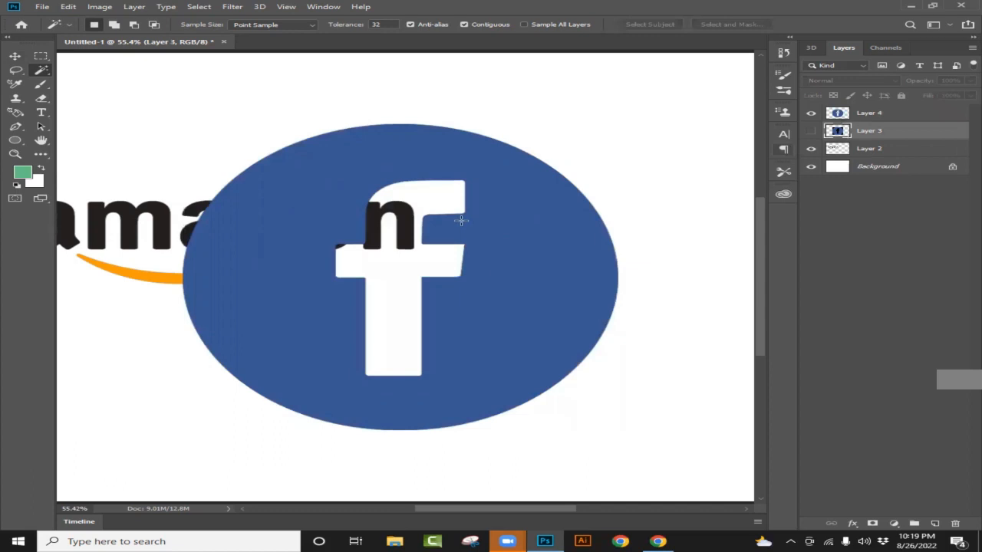
{"action": "left_click", "coordinate": [17, 58]}
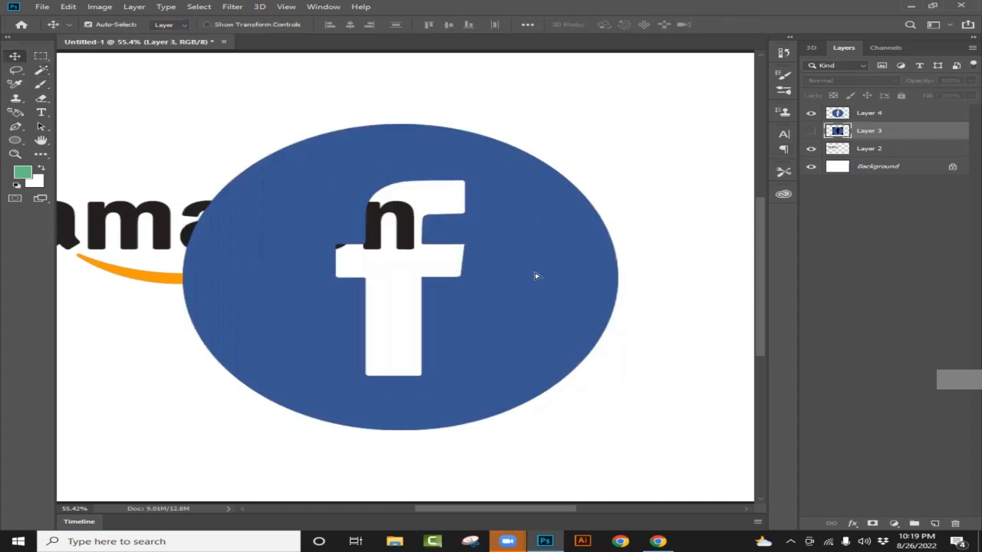
{"action": "left_click_drag", "start_coordinate": [490, 251], "coordinate": [557, 269]}
{"action": "scroll", "coordinate": [548, 258], "scroll_direction": "down", "scroll_amount": 2}
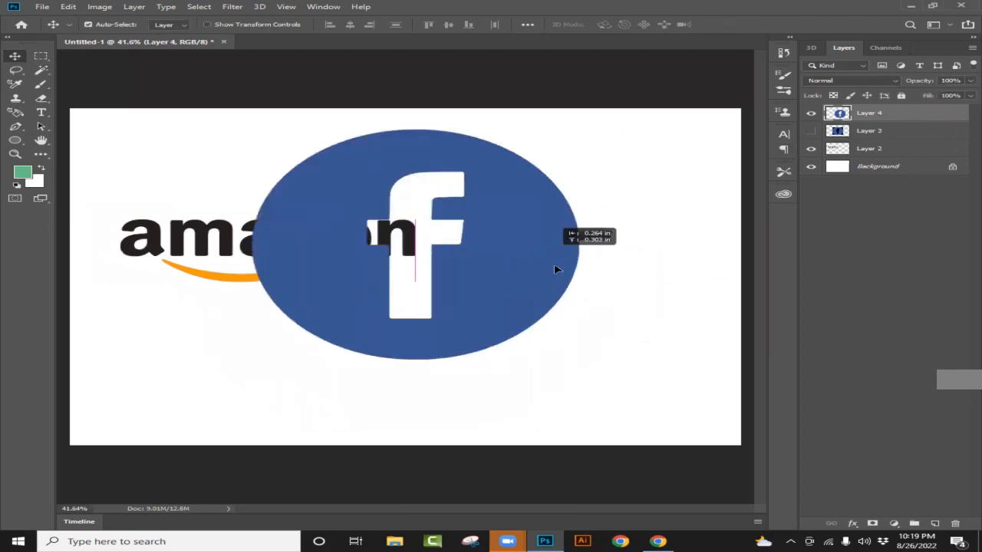
{"action": "left_click_drag", "start_coordinate": [497, 296], "coordinate": [469, 284]}
{"action": "left_click_drag", "start_coordinate": [580, 294], "coordinate": [613, 281]}
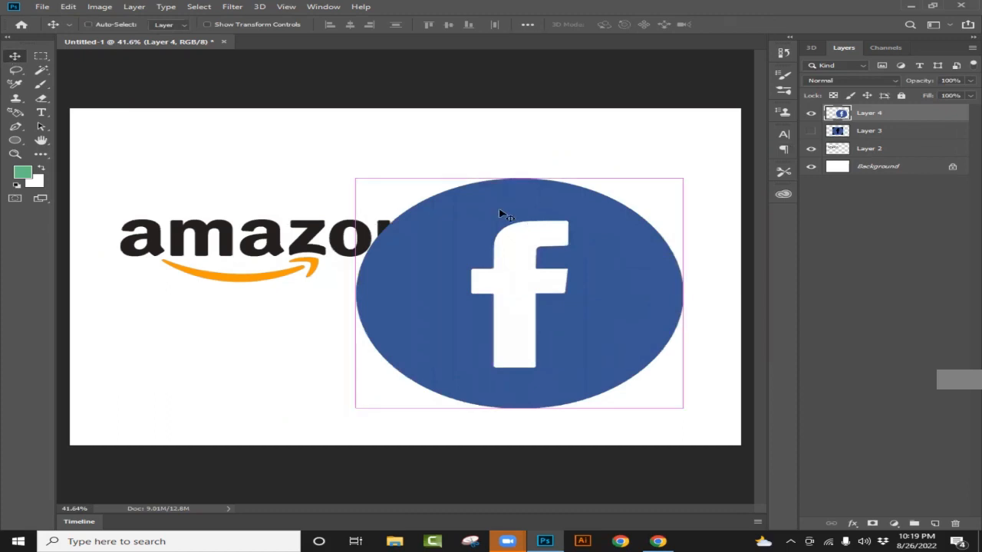
- Scale the Facebook logo on Layer 4 proportionally to about 38.36% and place it just right of the Amazon logo
{"action": "key", "text": "ctrl+t"}
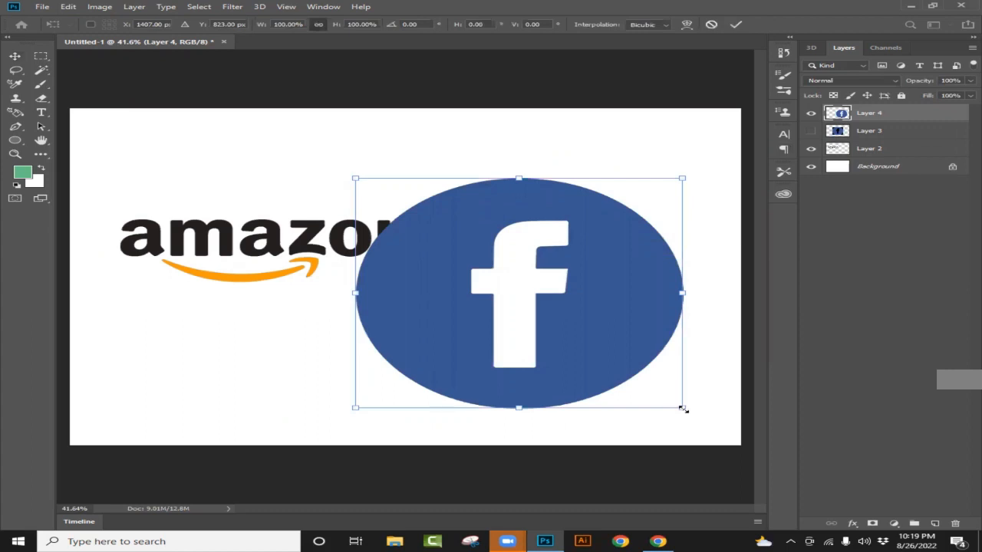
{"action": "left_click_drag", "start_coordinate": [626, 366], "coordinate": [570, 290]}
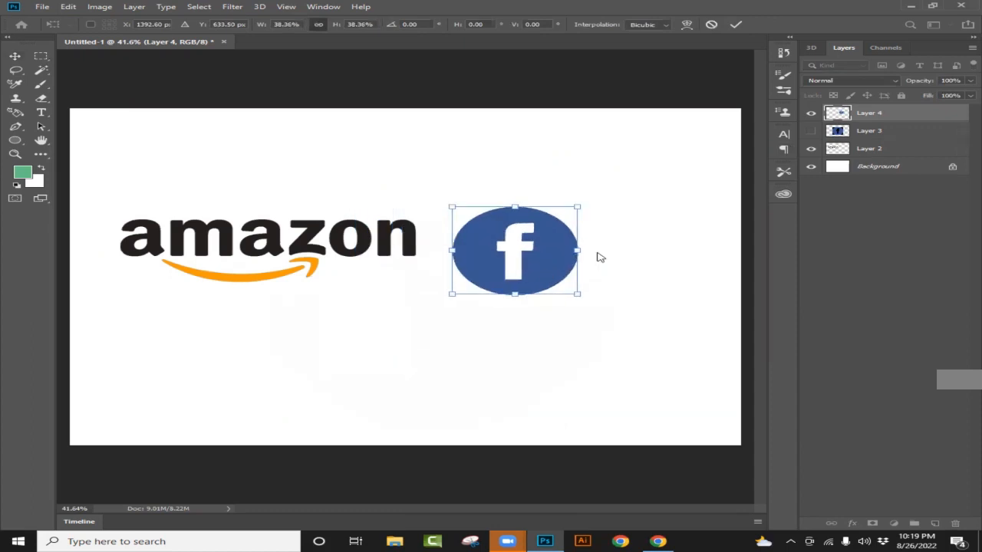
{"action": "key", "text": "alt+space"}
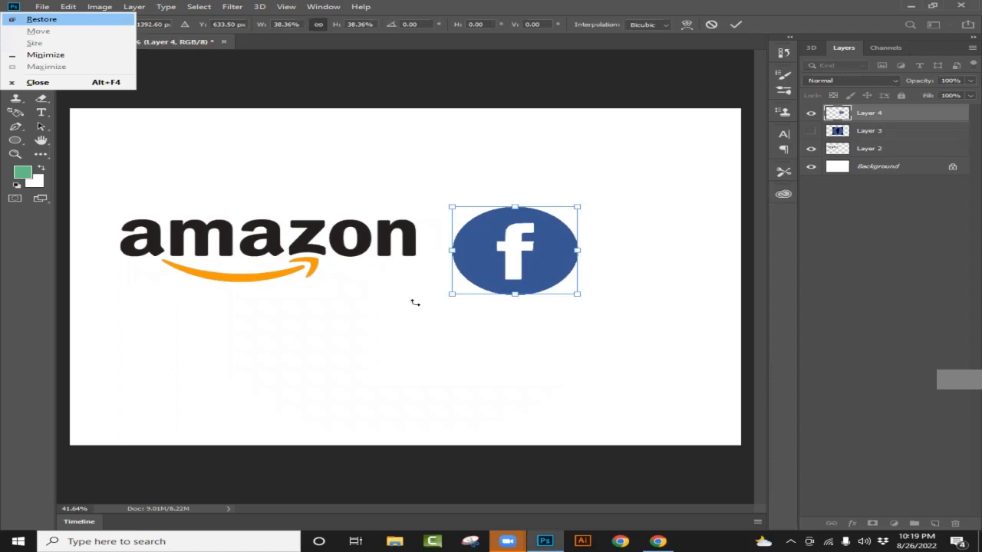
{"action": "key", "text": "Escape"}
{"action": "key", "text": "Return"}
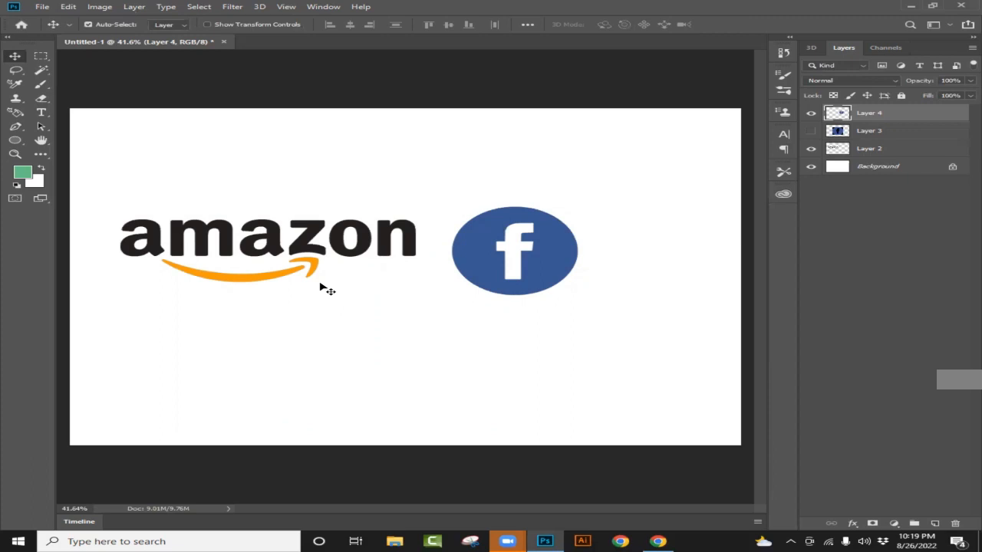
- Switch to Chrome and search Google for "food panda logo transparent"
{"action": "left_click", "coordinate": [659, 542]}
{"action": "scroll", "coordinate": [199, 211], "scroll_direction": "up", "scroll_amount": 4}
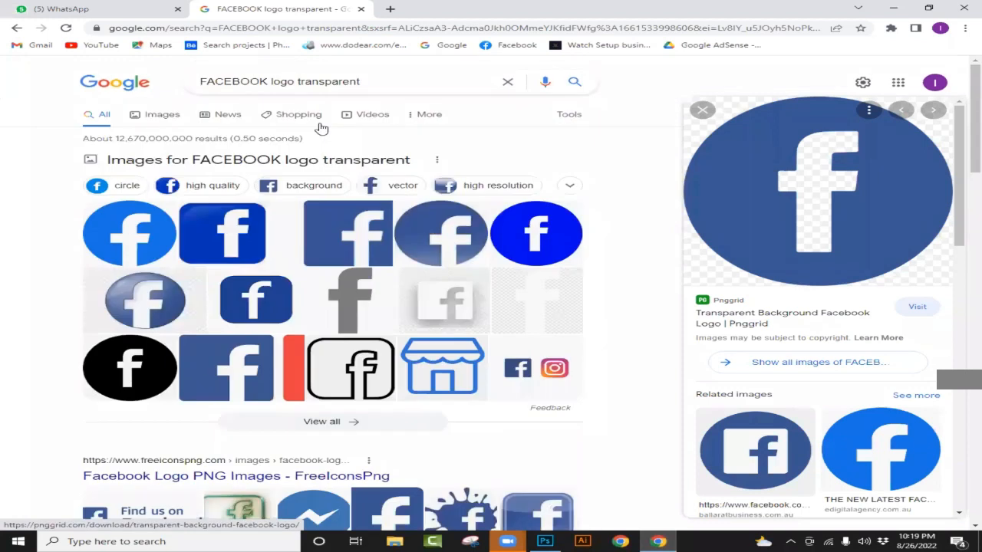
{"action": "left_click", "coordinate": [268, 82]}
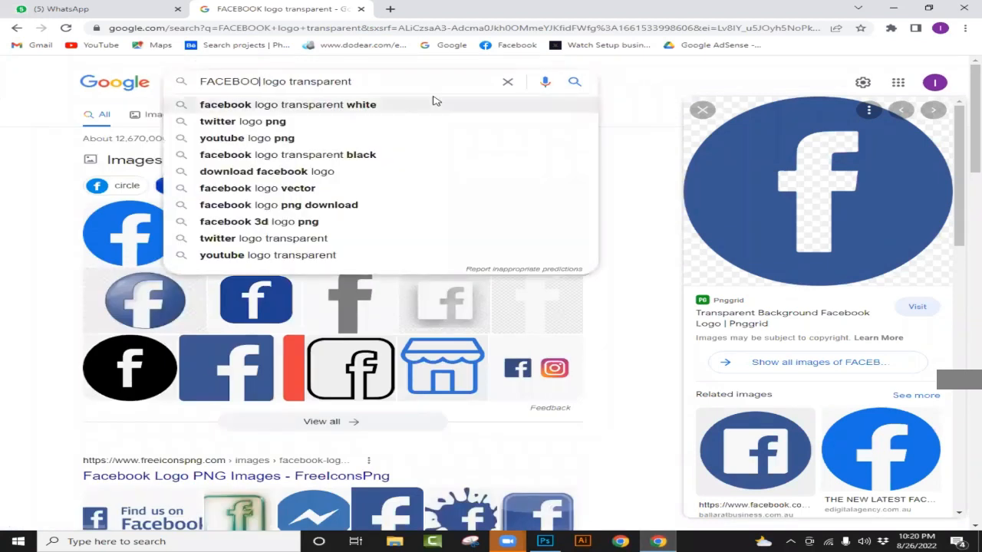
{"action": "key", "text": "BackSpace"}
{"action": "key", "text": "BackSpace"}
{"action": "key", "text": "BackSpace"}
{"action": "key", "text": "BackSpace"}
{"action": "key", "text": "BackSpace"}
{"action": "key", "text": "BackSpace"}
{"action": "key", "text": "BackSpace"}
{"action": "key", "text": "BackSpace"}
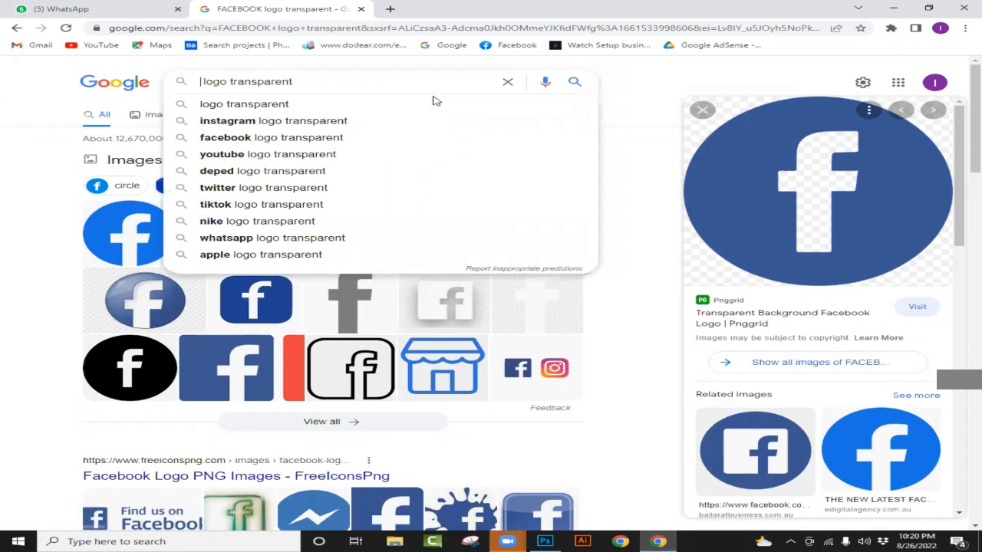
{"action": "type", "text": "FOOD PANDA"}
{"action": "left_click", "coordinate": [433, 102]}
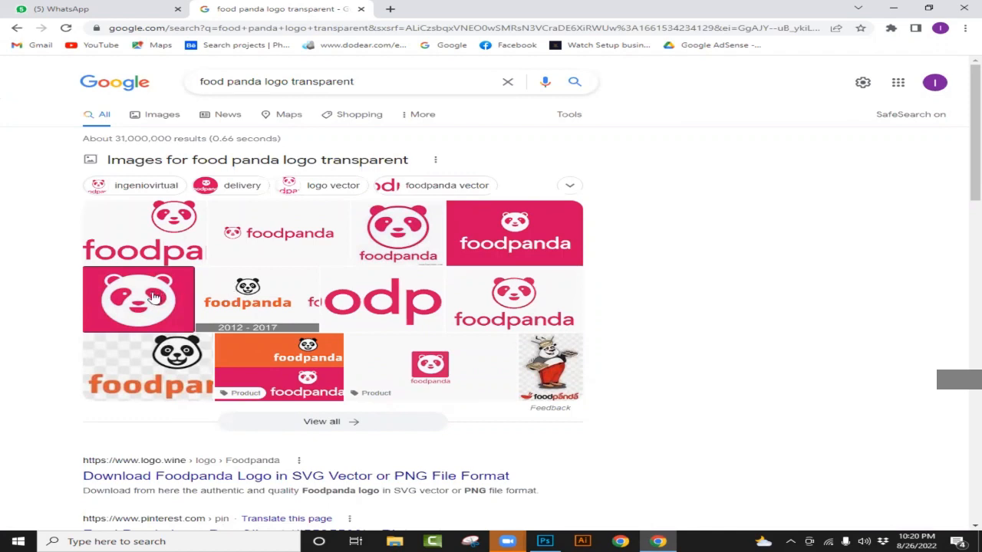
- Open the preview of the white panda face on a pink square from Crunchbase and copy the image
{"action": "scroll", "coordinate": [356, 295], "scroll_direction": "down", "scroll_amount": 2}
{"action": "scroll", "coordinate": [230, 298], "scroll_direction": "up", "scroll_amount": 2}
{"action": "left_click", "coordinate": [175, 290]}
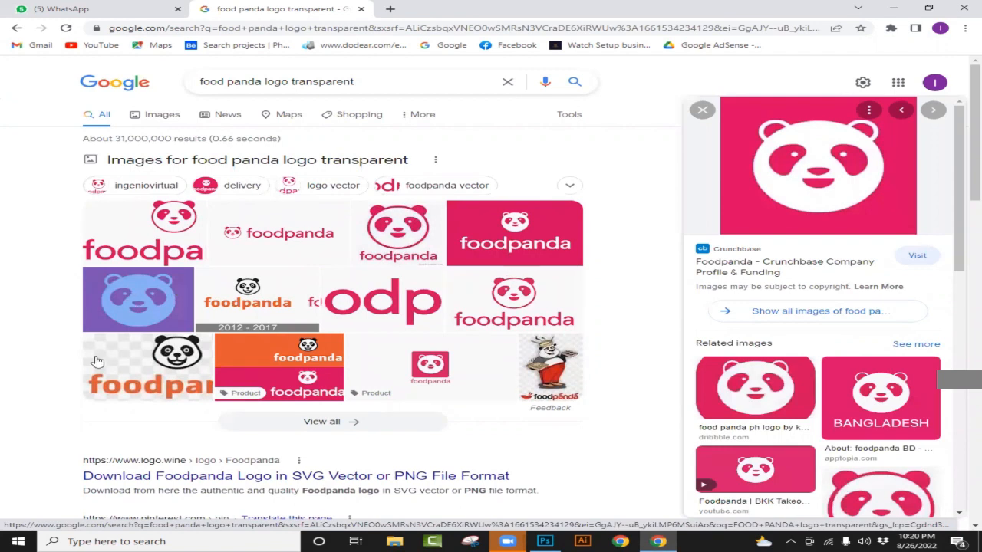
{"action": "right_click", "coordinate": [796, 173]}
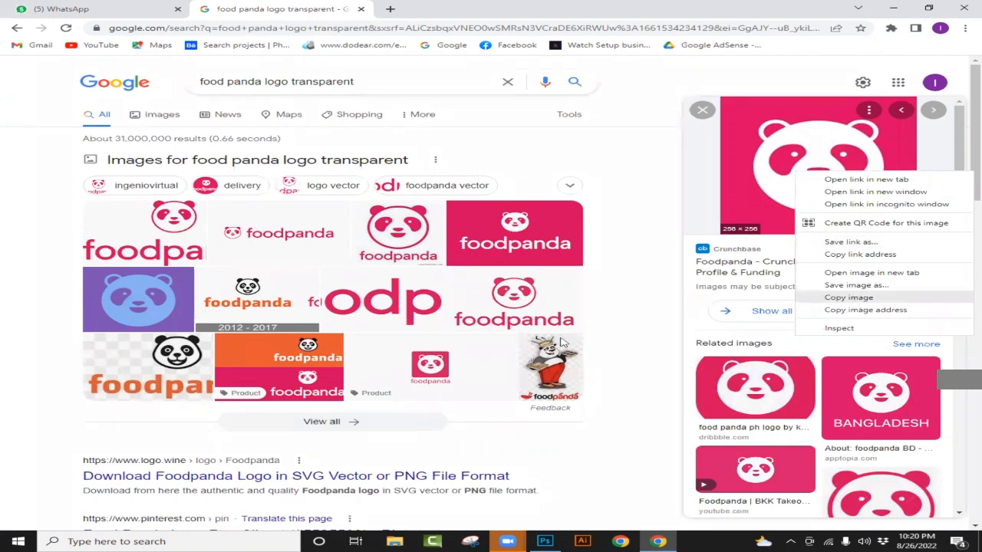
{"action": "left_click", "coordinate": [850, 297]}
- Switch to Photoshop, duplicate Layer 4 and paste the copied foodpanda logo into the document
{"action": "left_click", "coordinate": [544, 542]}
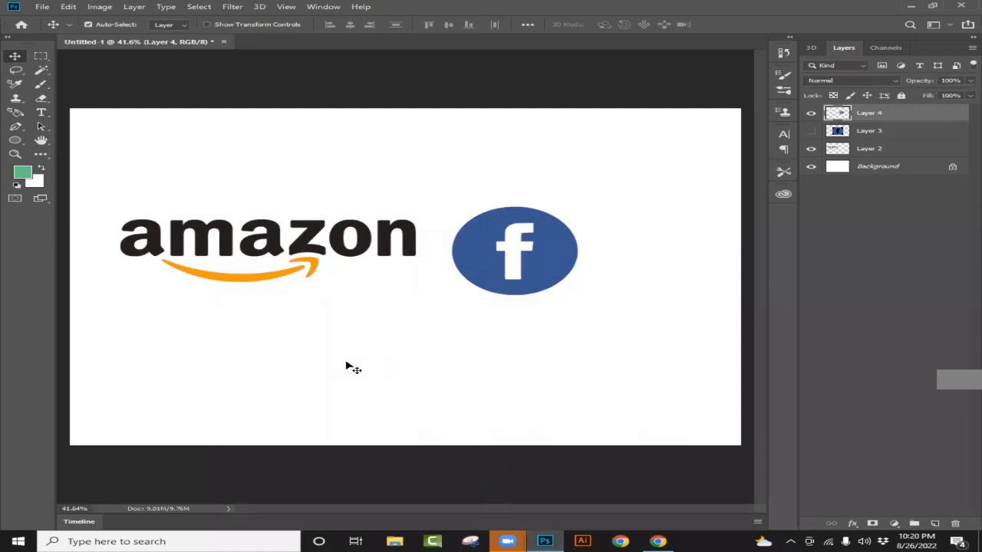
{"action": "key", "text": "ctrl+j"}
{"action": "key", "text": "ctrl+v"}
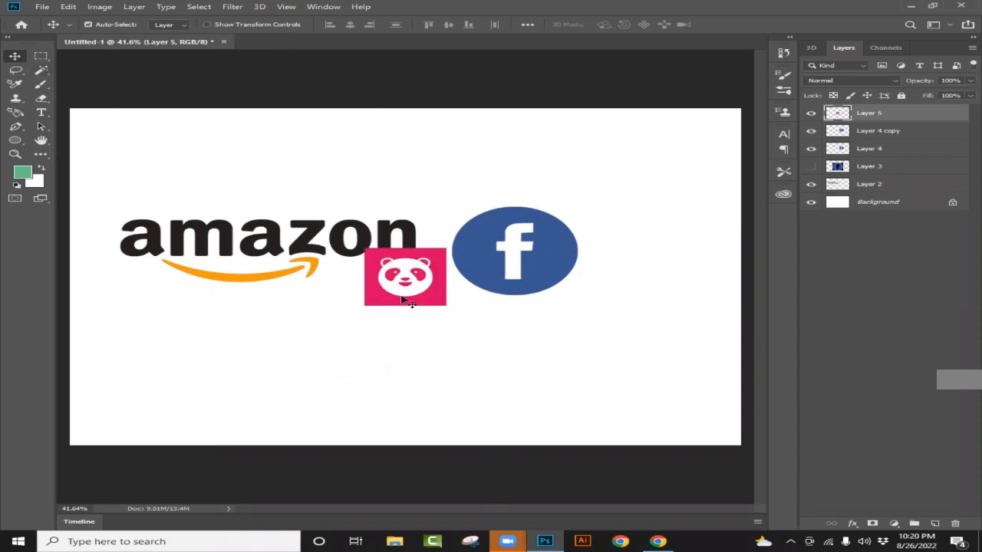
- Move the foodpanda logo into the empty area below and between the Amazon and Facebook logos
{"action": "left_click_drag", "start_coordinate": [426, 290], "coordinate": [442, 357]}
{"action": "scroll", "coordinate": [445, 359], "scroll_direction": "up", "scroll_amount": 3}
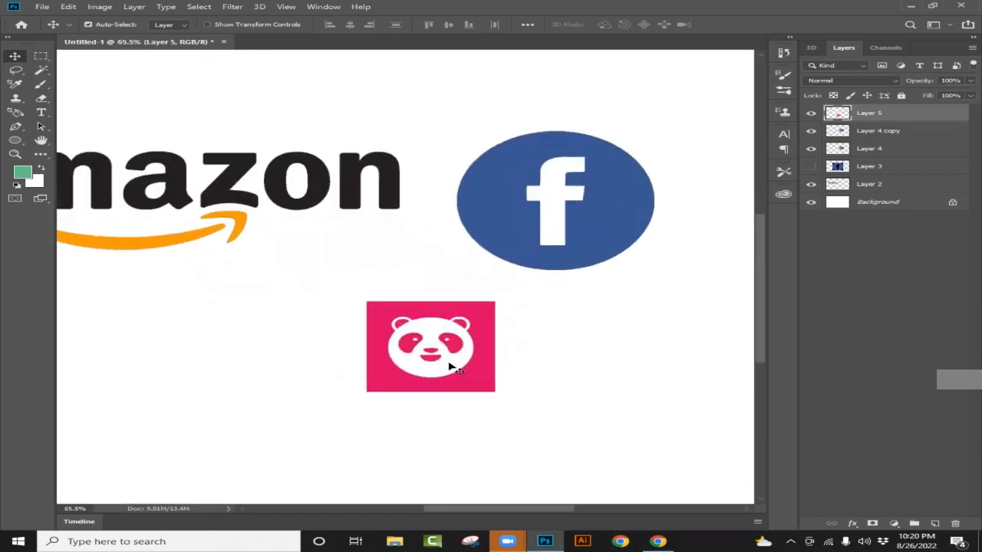
{"action": "scroll", "coordinate": [453, 366], "scroll_direction": "up", "scroll_amount": 1}
{"action": "left_click_drag", "start_coordinate": [449, 395], "coordinate": [404, 379]}
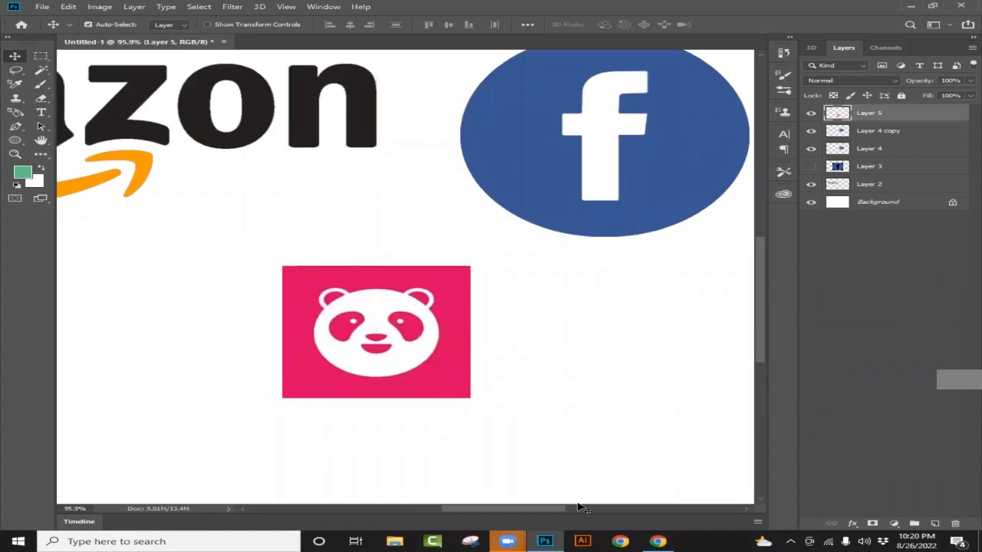
- Switch to Chrome, open the Crush Logo preview of the pink-outlined panda face from the related images, and copy the image
{"action": "left_click", "coordinate": [657, 541]}
{"action": "scroll", "coordinate": [838, 382], "scroll_direction": "down", "scroll_amount": 2}
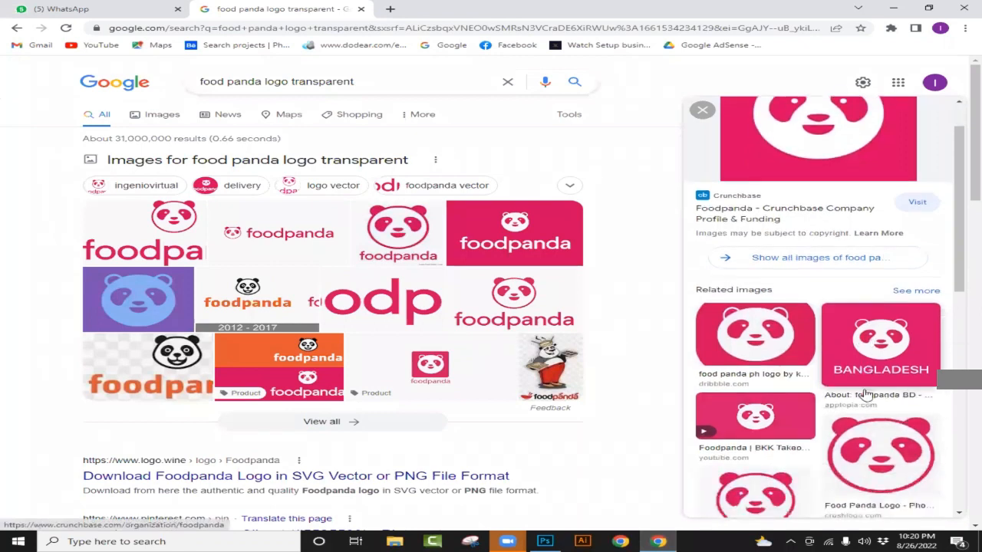
{"action": "scroll", "coordinate": [808, 385], "scroll_direction": "up", "scroll_amount": 1}
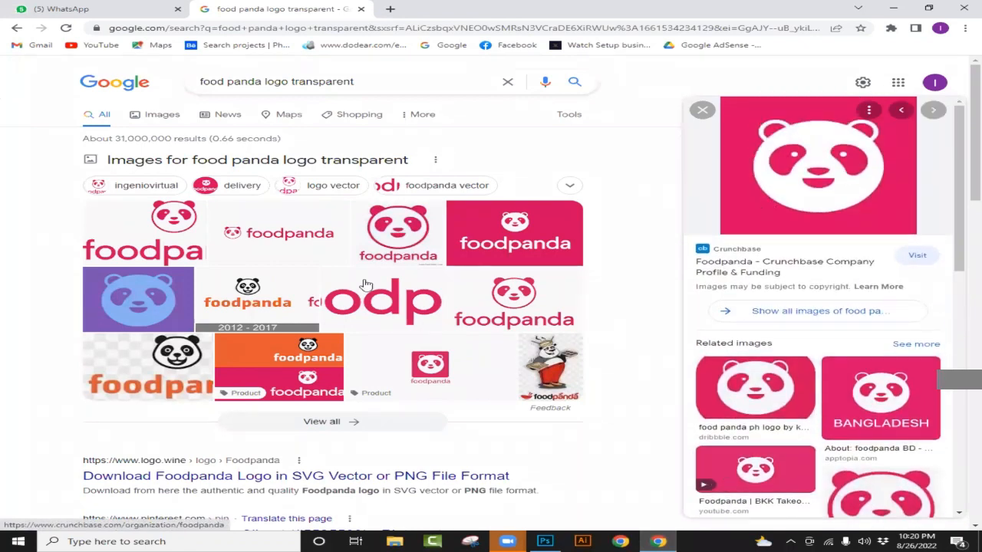
{"action": "scroll", "coordinate": [442, 285], "scroll_direction": "down", "scroll_amount": 1}
{"action": "scroll", "coordinate": [442, 285], "scroll_direction": "up", "scroll_amount": 1}
{"action": "scroll", "coordinate": [885, 319], "scroll_direction": "down", "scroll_amount": 4}
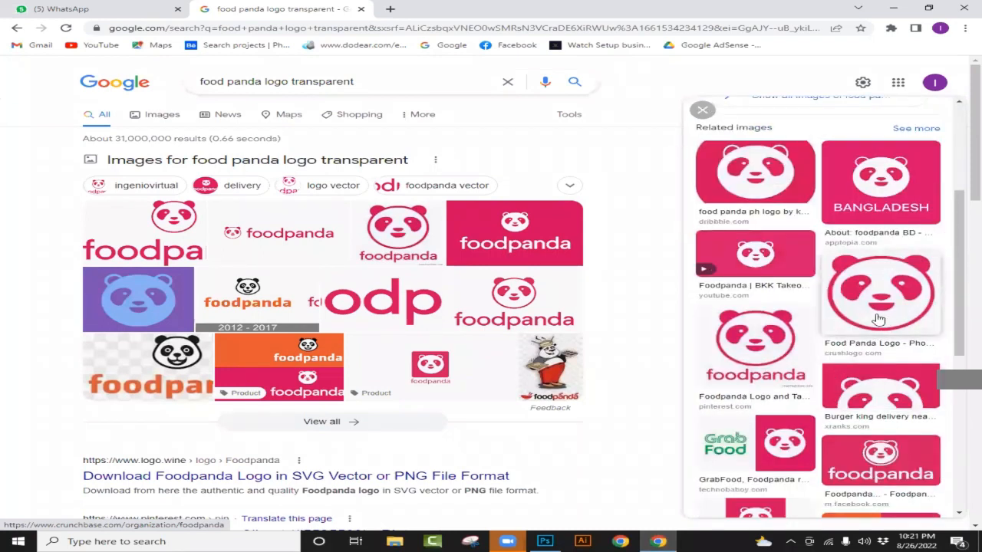
{"action": "left_click", "coordinate": [878, 319]}
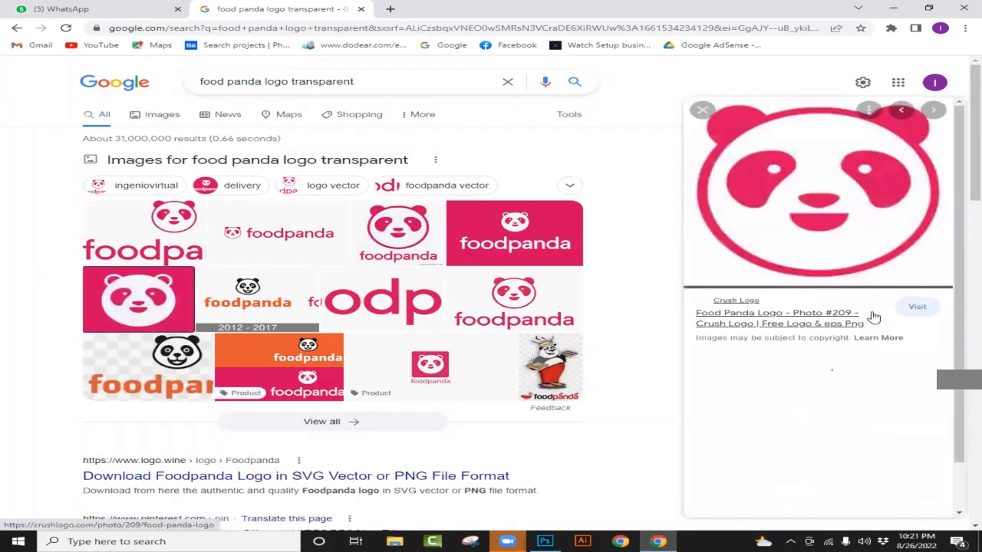
{"action": "right_click", "coordinate": [811, 187]}
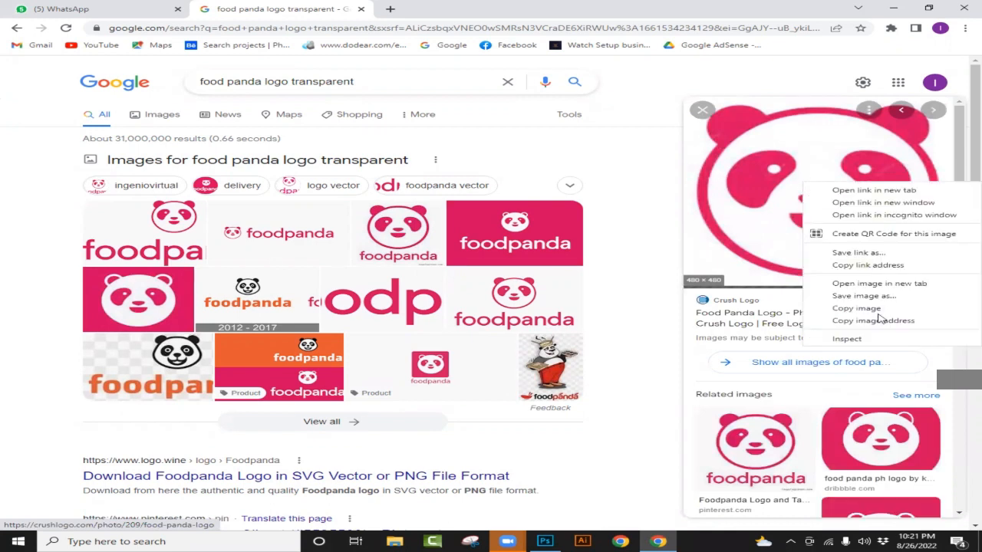
{"action": "left_click", "coordinate": [875, 311]}
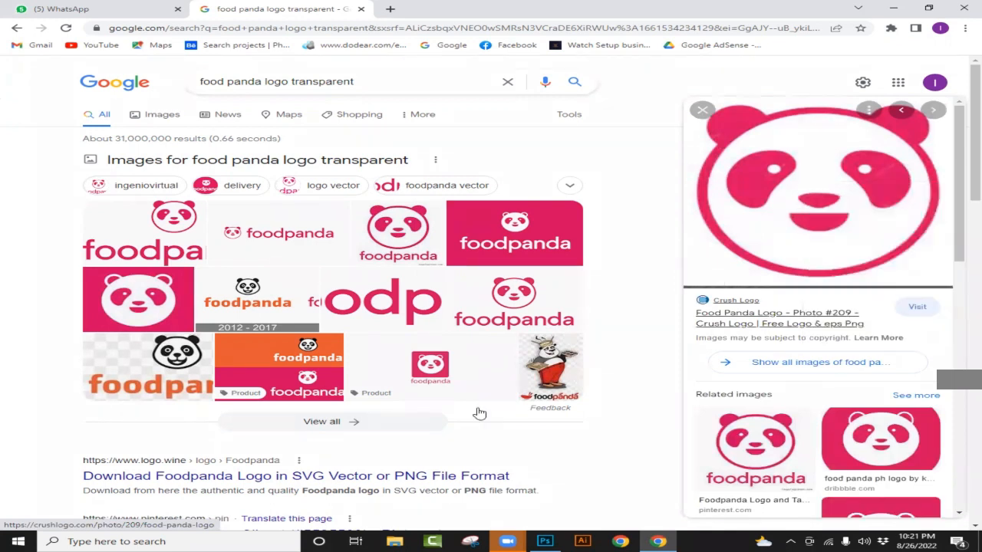
- Switch to Photoshop, paste the outlined panda and shift it toward the side of the pink square logo
{"action": "left_click", "coordinate": [544, 541]}
{"action": "key", "text": "ctrl+v"}
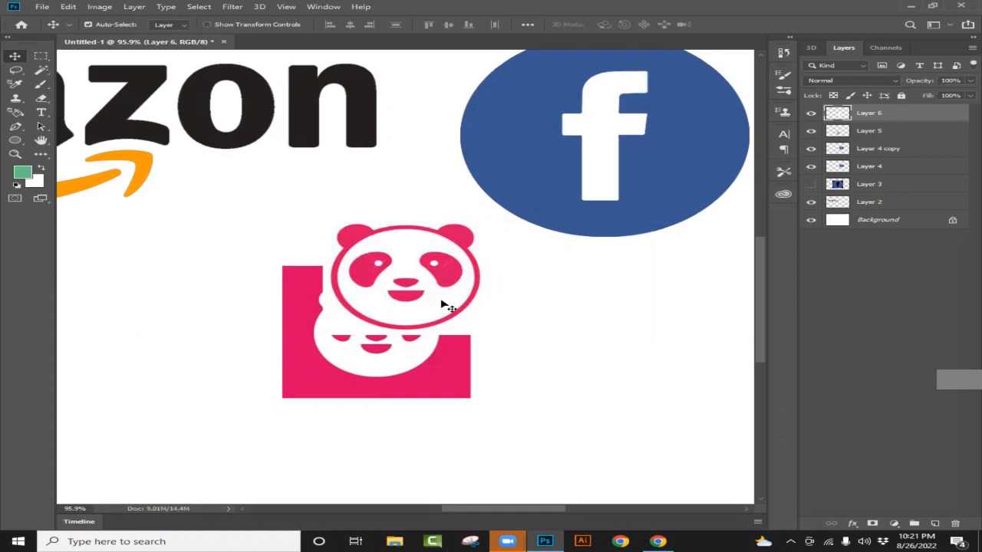
{"action": "scroll", "coordinate": [449, 306], "scroll_direction": "up", "scroll_amount": 3}
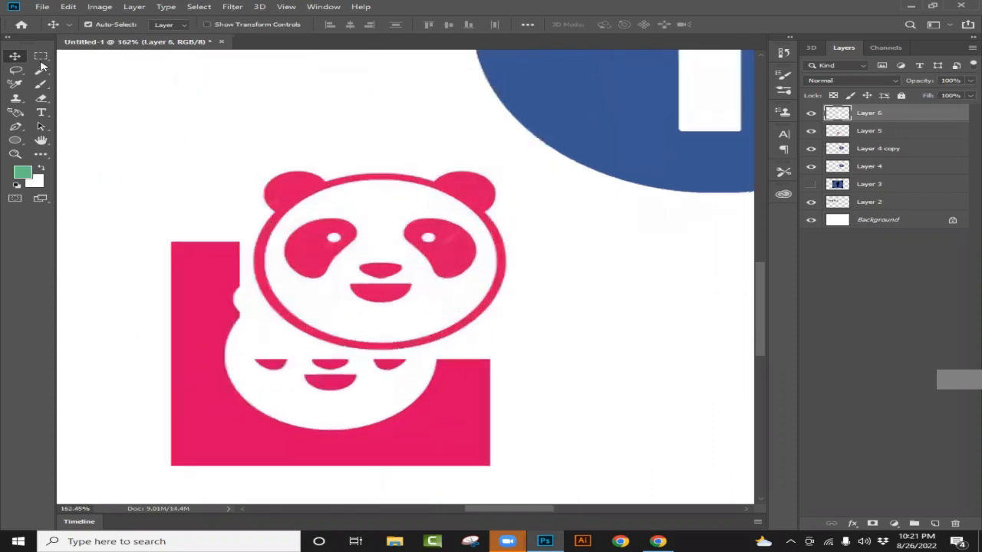
{"action": "left_click_drag", "start_coordinate": [374, 277], "coordinate": [342, 373]}
{"action": "left_click_drag", "start_coordinate": [483, 354], "coordinate": [476, 323]}
{"action": "scroll", "coordinate": [476, 321], "scroll_direction": "up", "scroll_amount": 2}
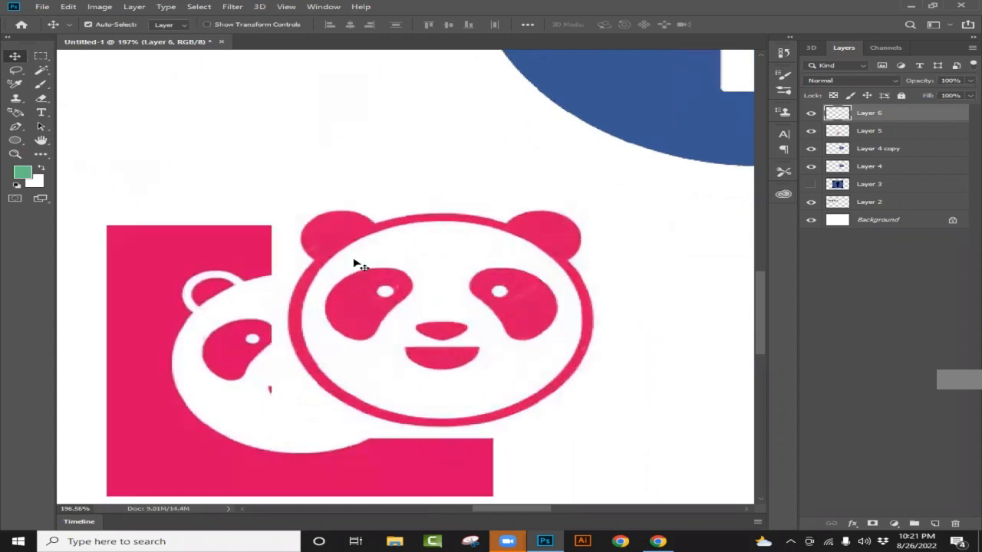
- Select all pink parts of the outlined panda with the Magic Wand: both eye patches, nose, mouth, and the outline with ears
{"action": "left_click", "coordinate": [42, 72]}
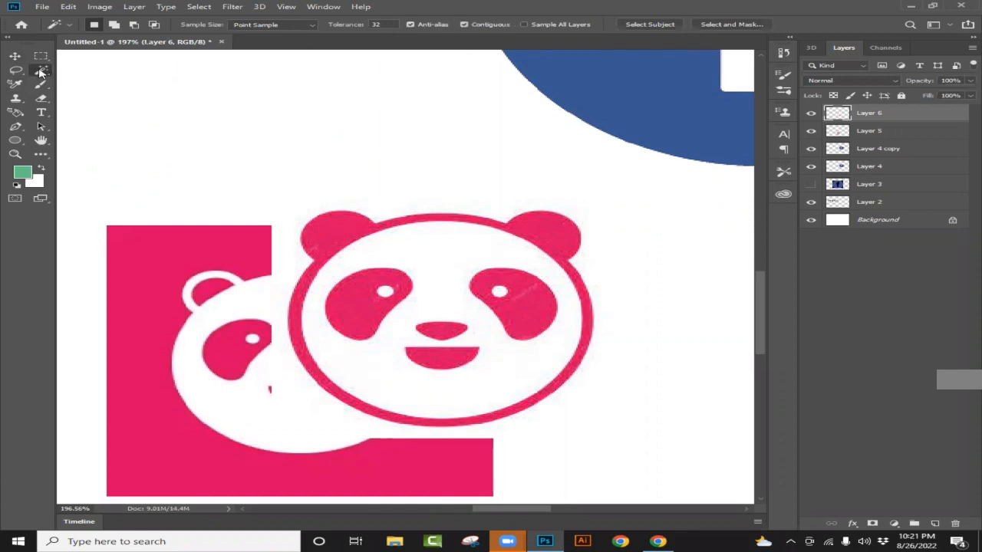
{"action": "right_click", "coordinate": [39, 73]}
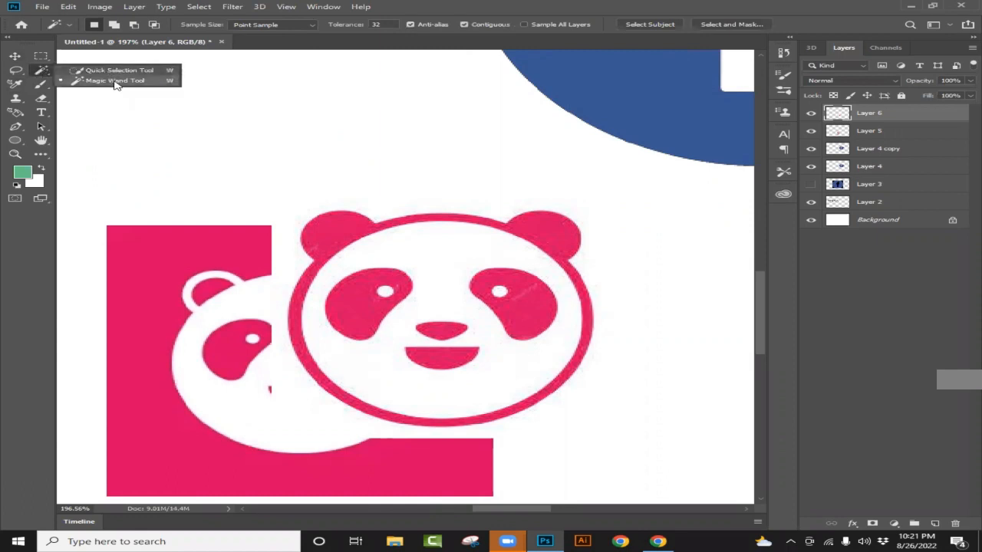
{"action": "left_click", "coordinate": [115, 80]}
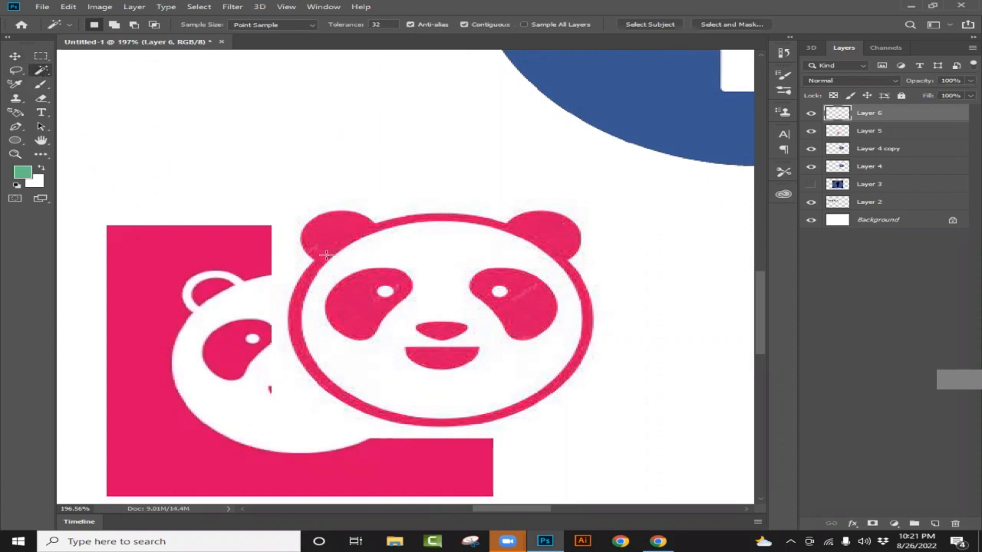
{"action": "left_click", "coordinate": [370, 307]}
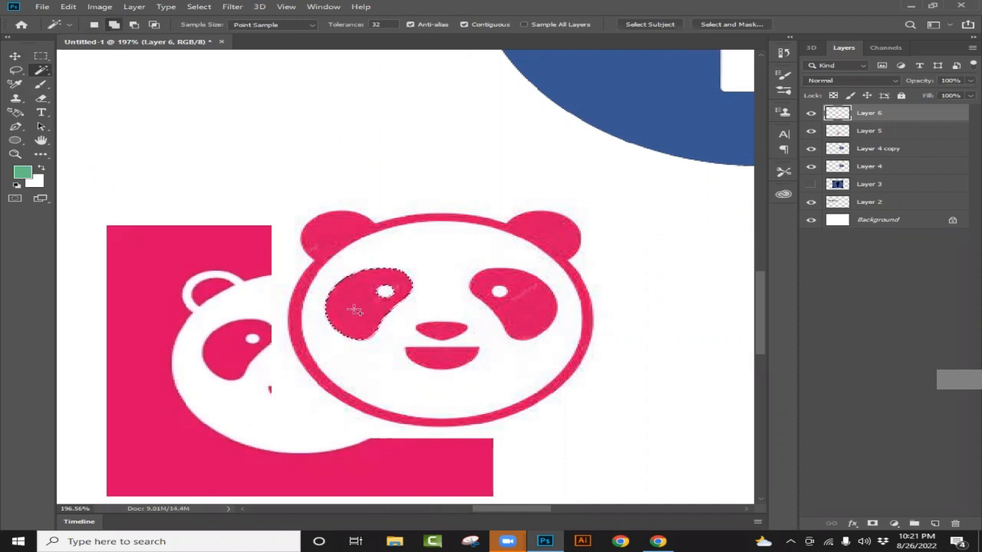
{"action": "left_click", "coordinate": [522, 307], "text": "shift"}
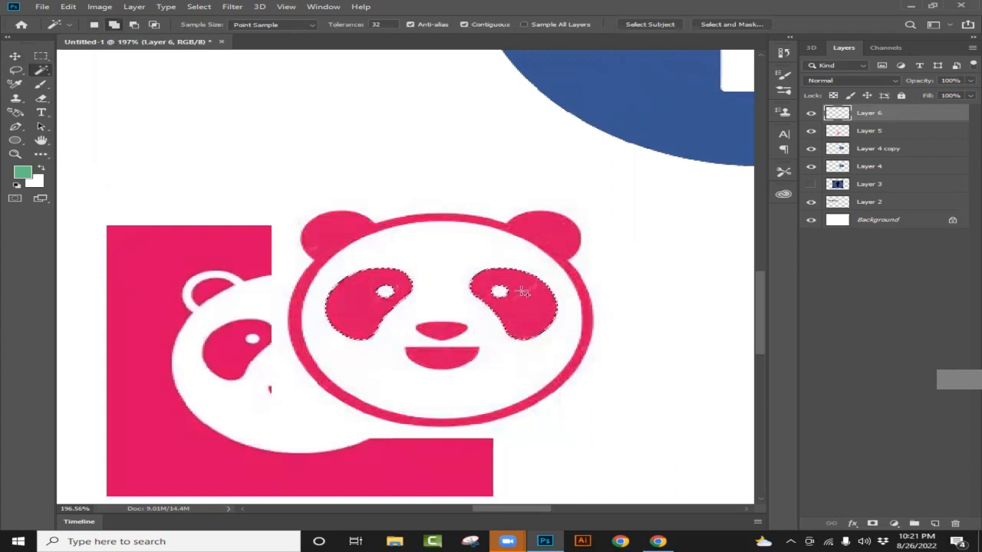
{"action": "left_click", "coordinate": [437, 329], "text": "shift"}
{"action": "left_click", "coordinate": [444, 359], "text": "shift"}
{"action": "left_click", "coordinate": [332, 234], "text": "shift"}
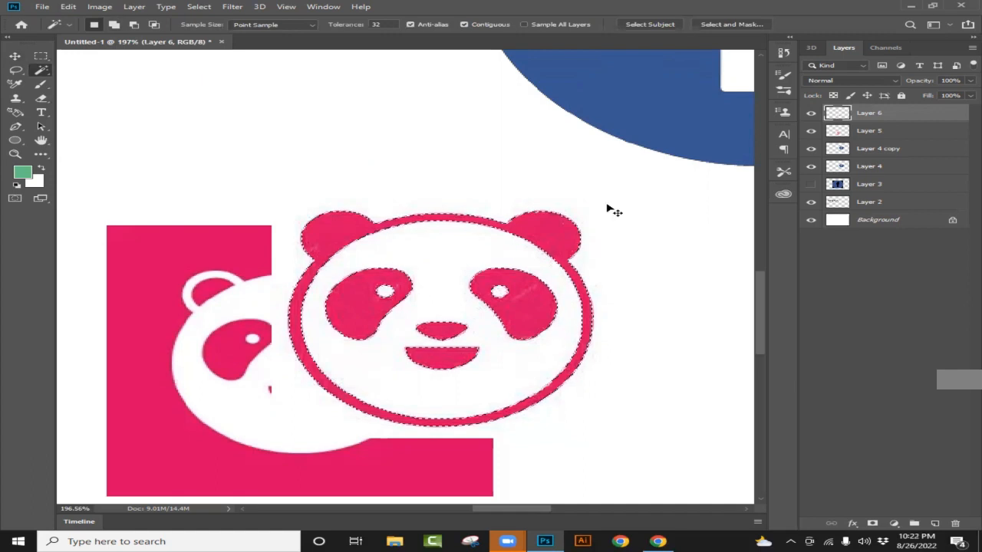
- Copy the selected pink parts to a new layer and hide Layer 6, the original outlined panda
{"action": "key", "text": "ctrl+j"}
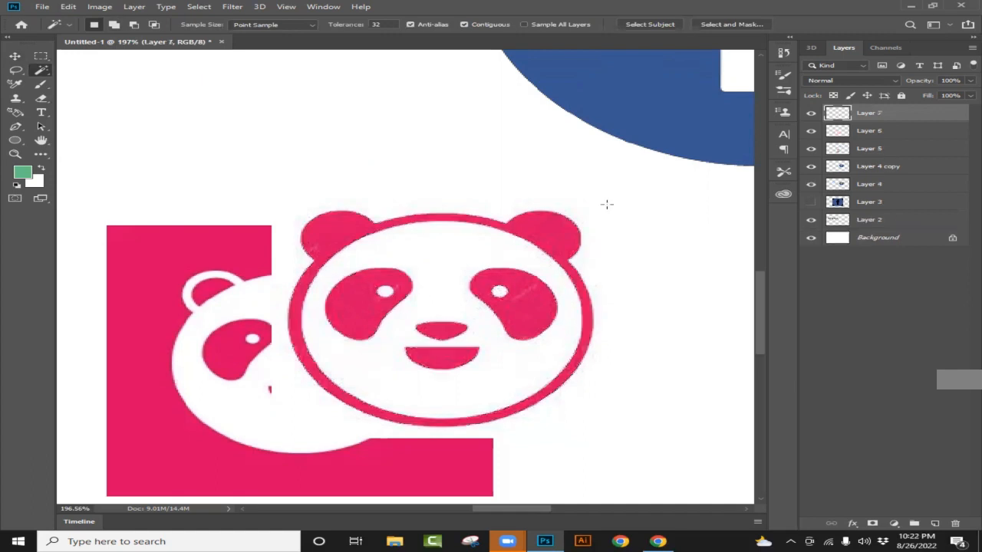
{"action": "left_click", "coordinate": [867, 134]}
{"action": "left_click", "coordinate": [810, 132]}
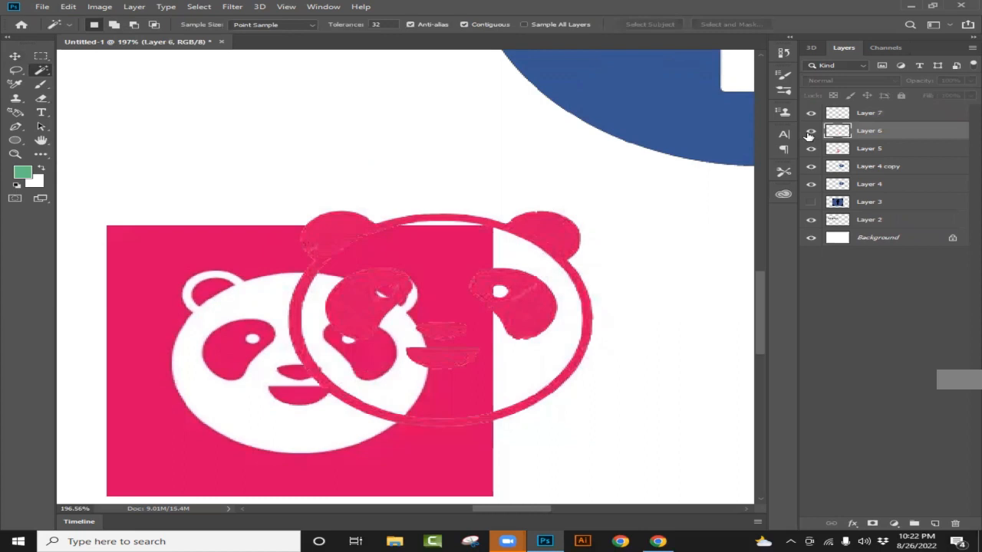
{"action": "left_click", "coordinate": [810, 132]}
{"action": "left_click", "coordinate": [810, 132]}
- Move the extracted panda off the pink square into the empty white area below the Amazon logo
{"action": "key", "text": "v"}
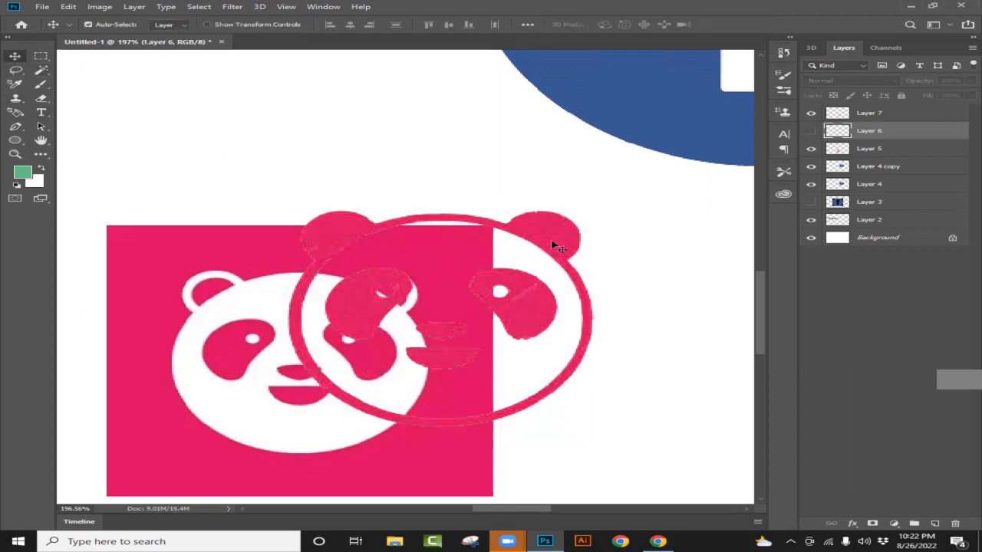
{"action": "left_click_drag", "start_coordinate": [568, 240], "coordinate": [243, 327]}
{"action": "scroll", "coordinate": [636, 263], "scroll_direction": "down", "scroll_amount": 5}
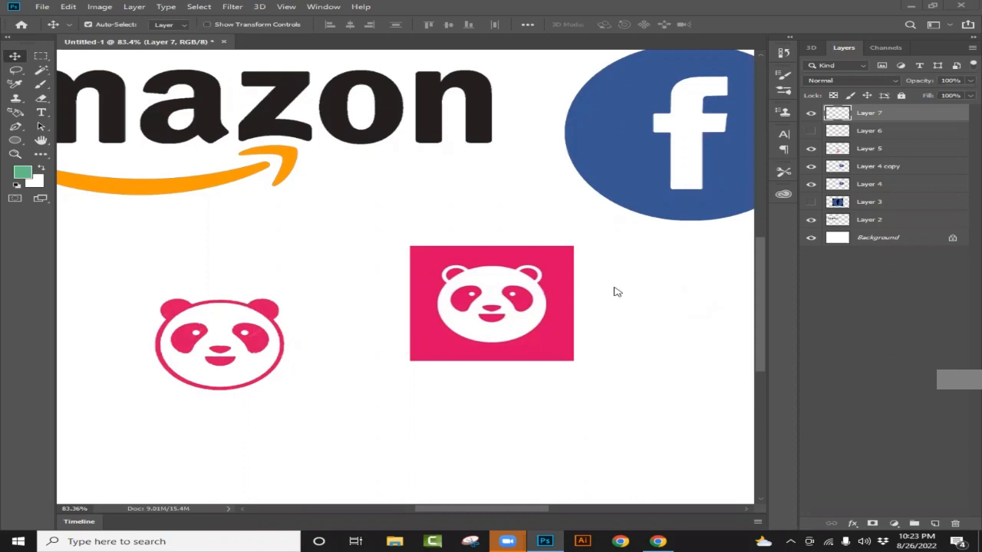
{"action": "scroll", "coordinate": [370, 304], "scroll_direction": "down", "scroll_amount": 2}
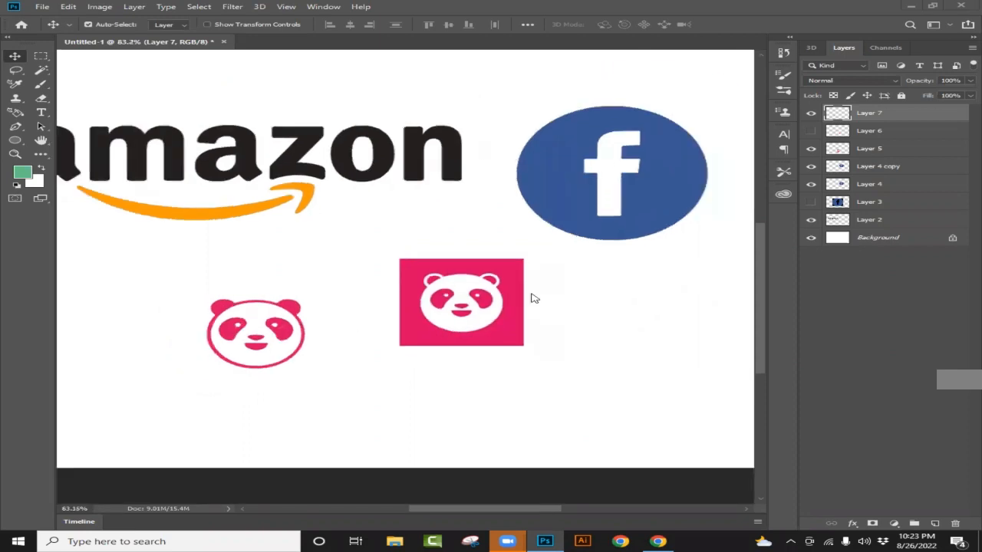
{"action": "scroll", "coordinate": [470, 305], "scroll_direction": "down", "scroll_amount": 1}
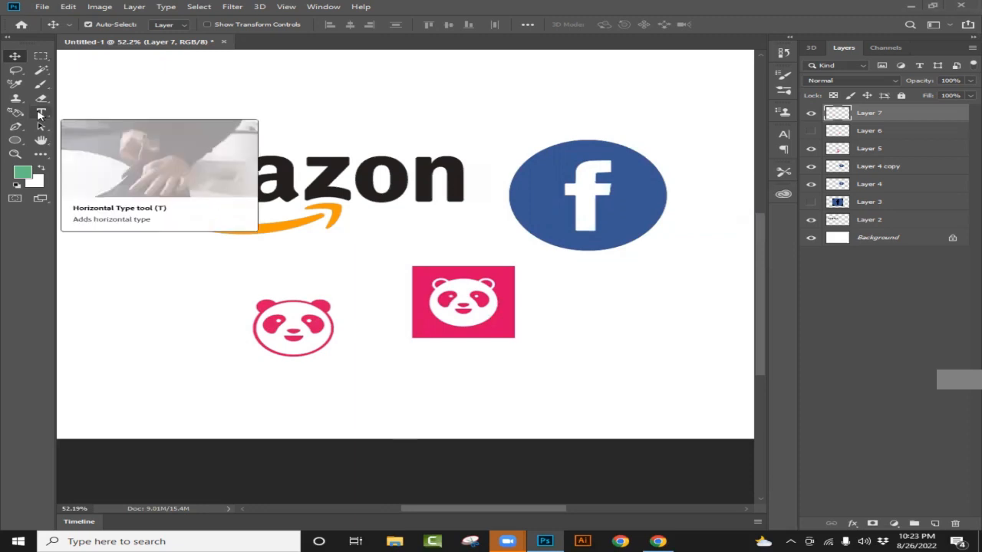
- Start a horizontal text line just below the extracted panda and set its font size to 10 pt
{"action": "left_click", "coordinate": [261, 372]}
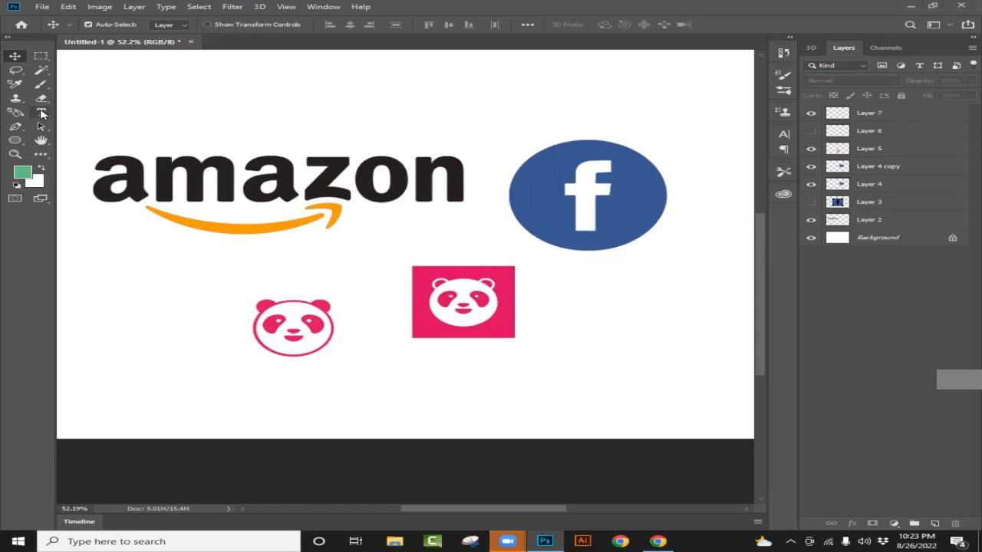
{"action": "left_click", "coordinate": [41, 114]}
{"action": "left_click", "coordinate": [266, 368]}
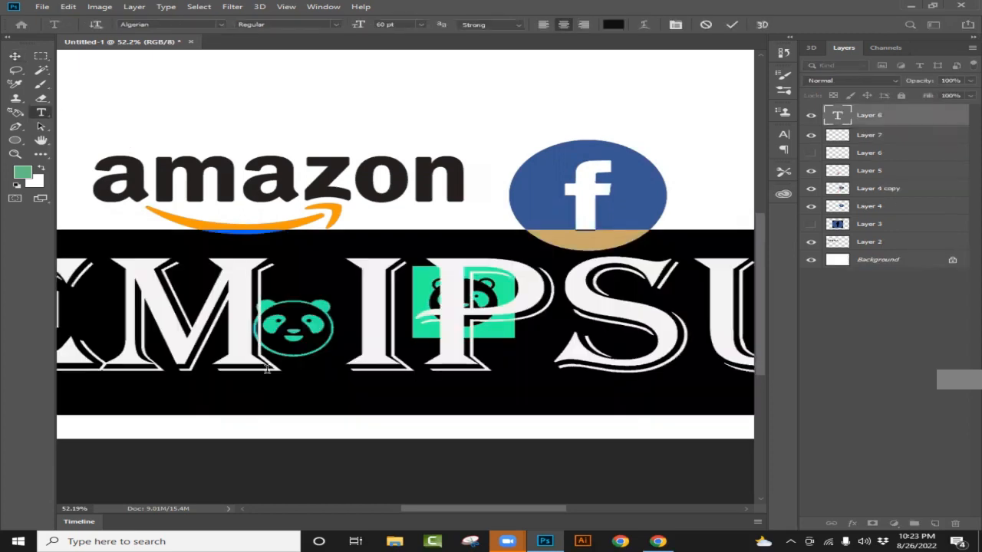
{"action": "left_click", "coordinate": [421, 25]}
{"action": "left_click", "coordinate": [400, 105]}
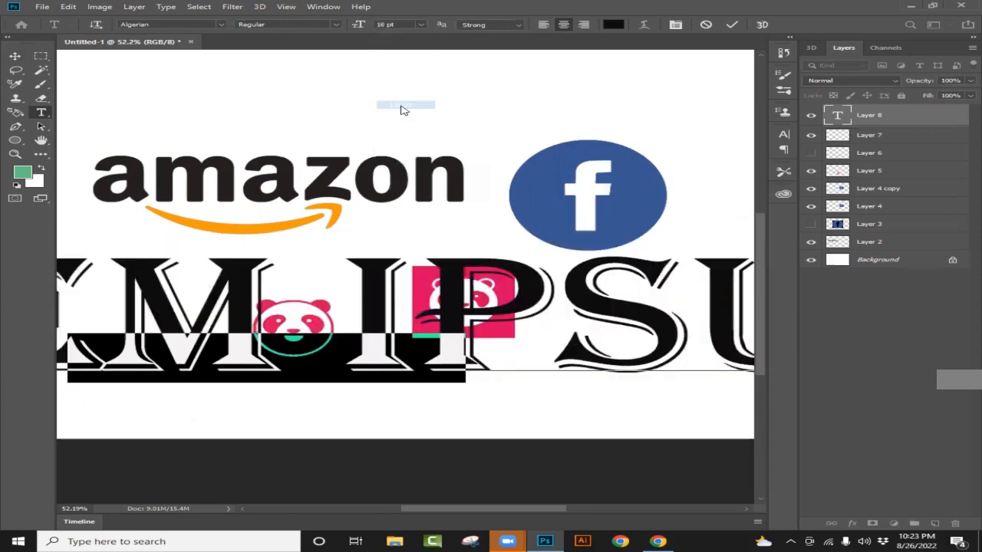
{"action": "left_click", "coordinate": [422, 25]}
{"action": "left_click", "coordinate": [400, 73]}
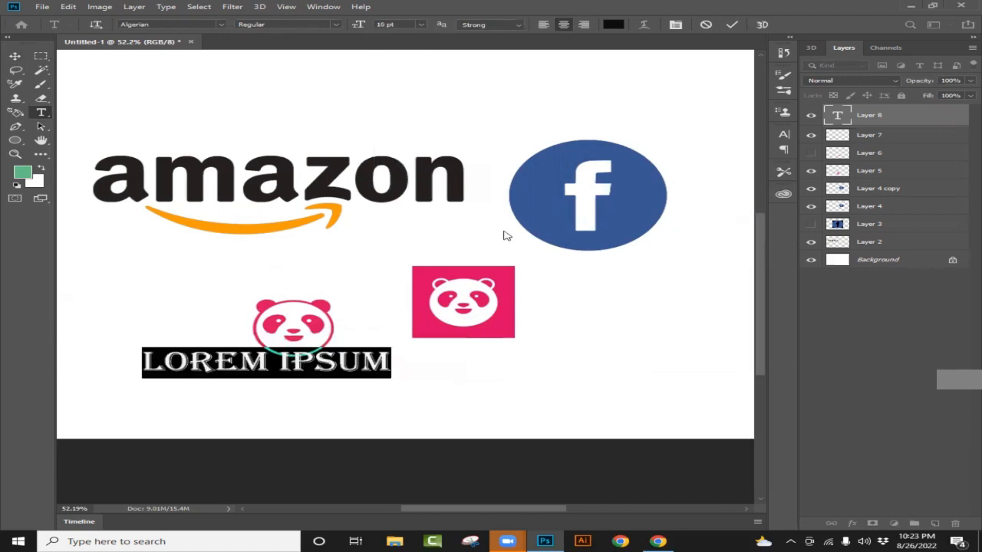
- Replace the placeholder text with "food panda" and move the caption slightly to sit beneath the outlined panda
{"action": "key", "text": "BackSpace"}
{"action": "type", "text": "F"}
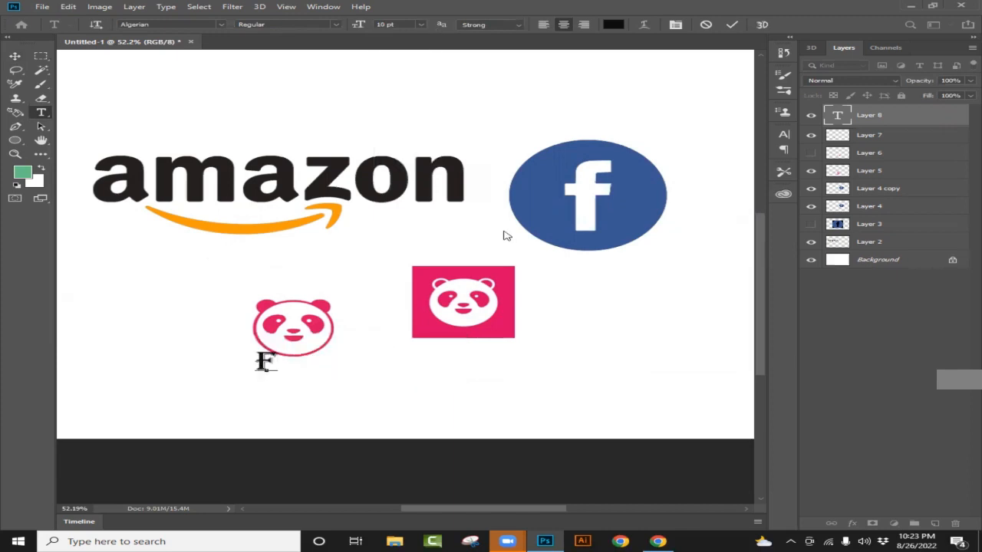
{"action": "type", "text": "OOD  PANDA"}
{"action": "left_click", "coordinate": [15, 57]}
{"action": "left_click_drag", "start_coordinate": [336, 373], "coordinate": [367, 381]}
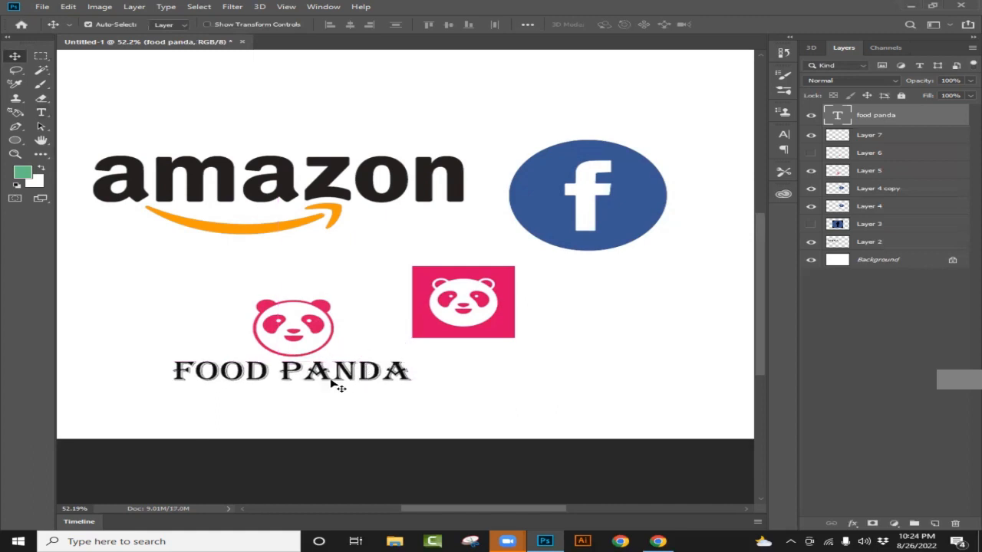